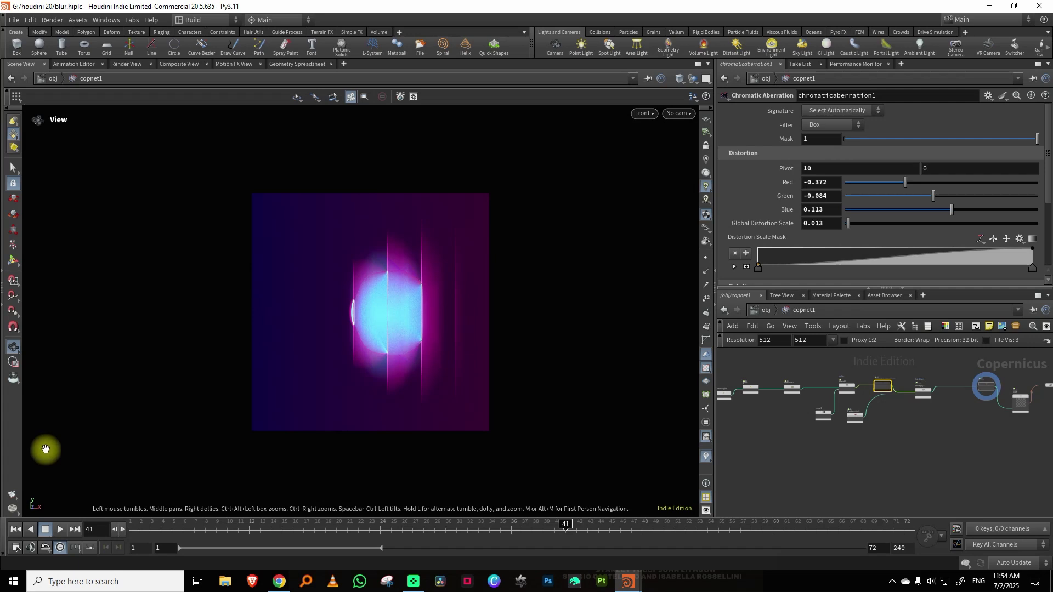
Step: Play and scrub the finished blur animation, and view the reference artwork in Chrome
click(133, 525)
click(59, 531)
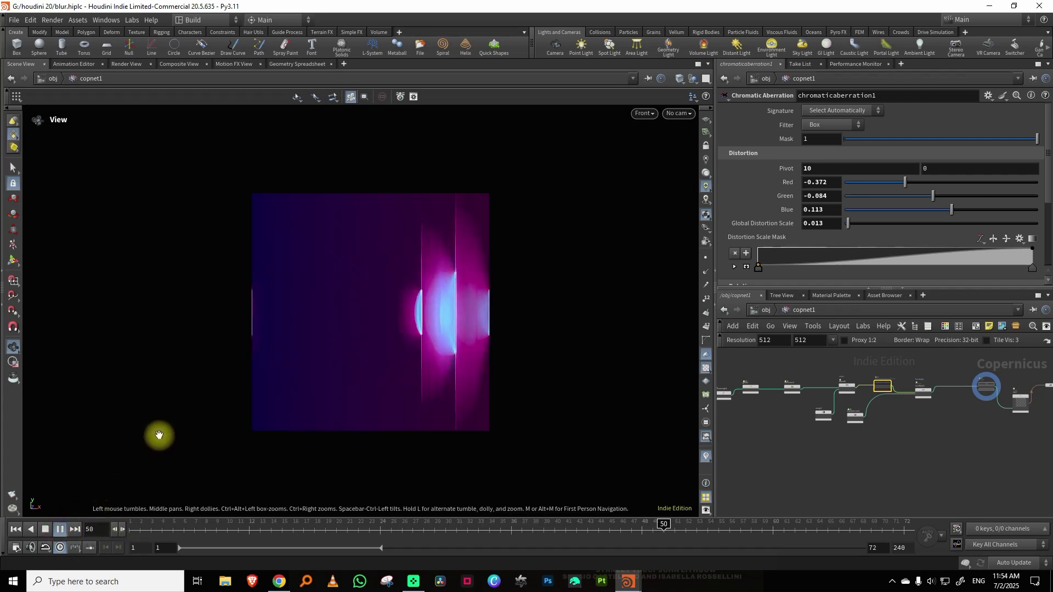
click(200, 525)
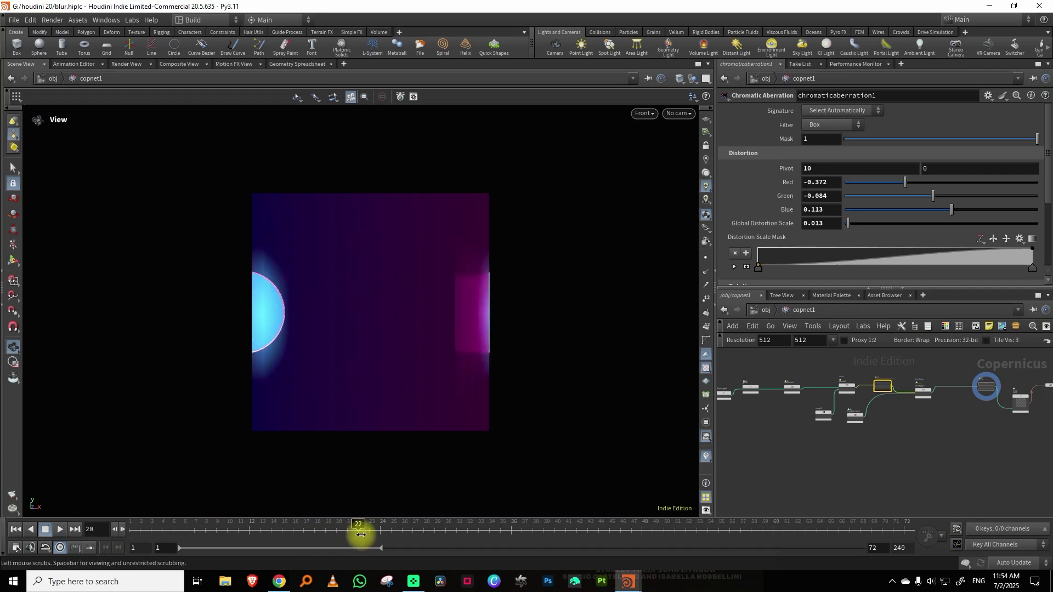
click(279, 581)
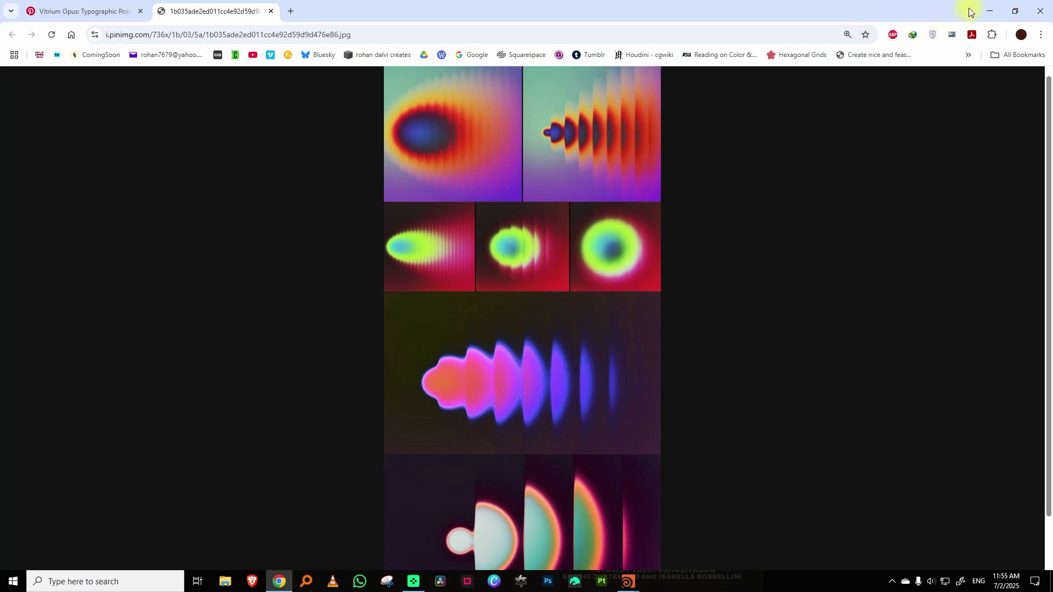
click(991, 11)
Step: Enlarge the network view and examine the complete node chain of the finished scene
drag(716, 370, 549, 375)
scroll(749, 360, down, 4)
middle_drag(728, 421, 766, 472)
drag(725, 290, 740, 227)
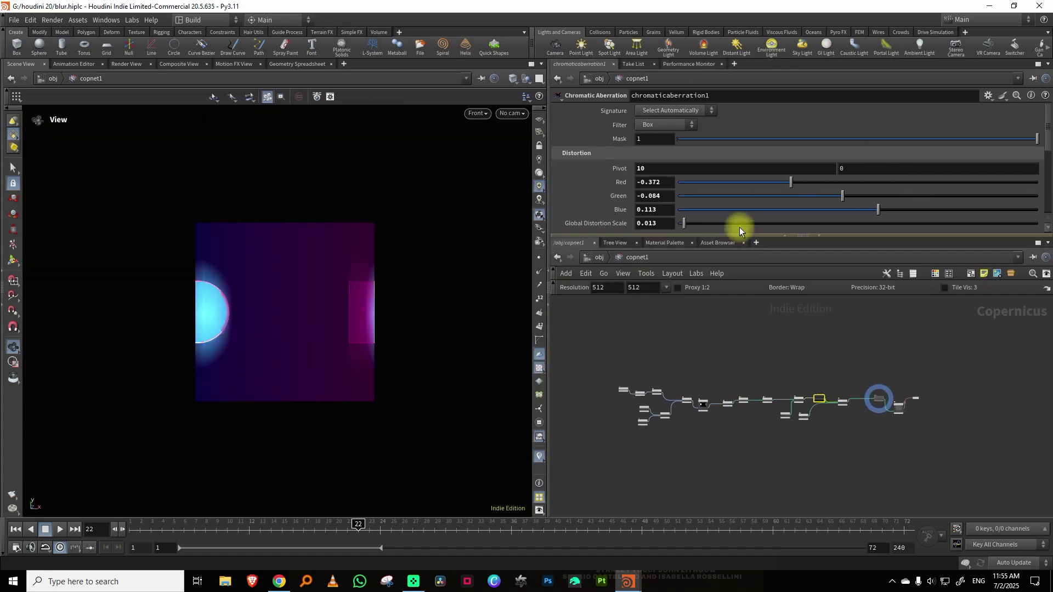
Step: Switch to the untitled Houdini scene and add a COP Network at object level
click(666, 545)
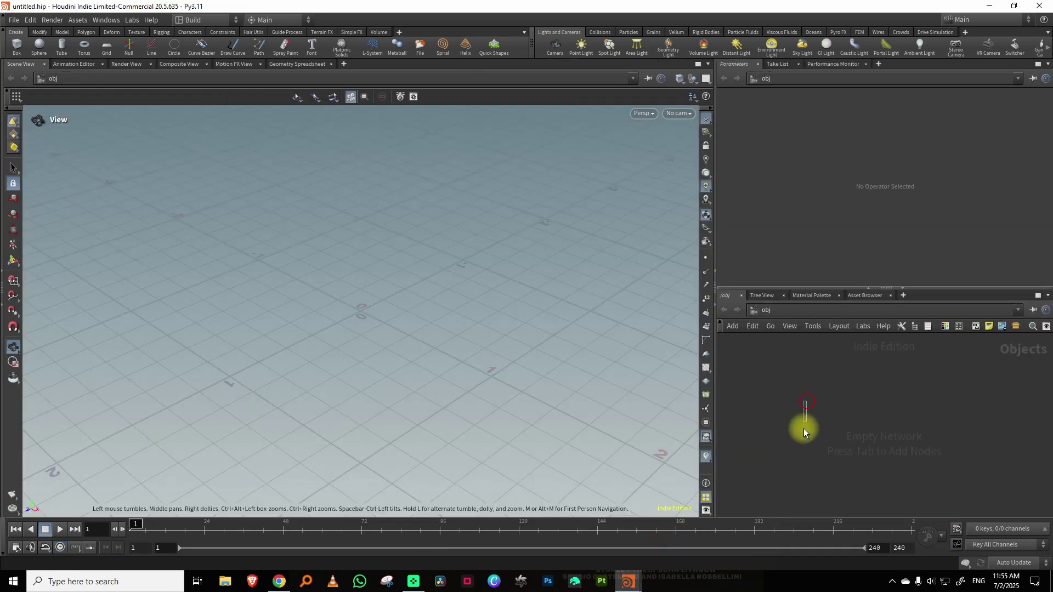
key(Tab)
text(cop)
key(Return)
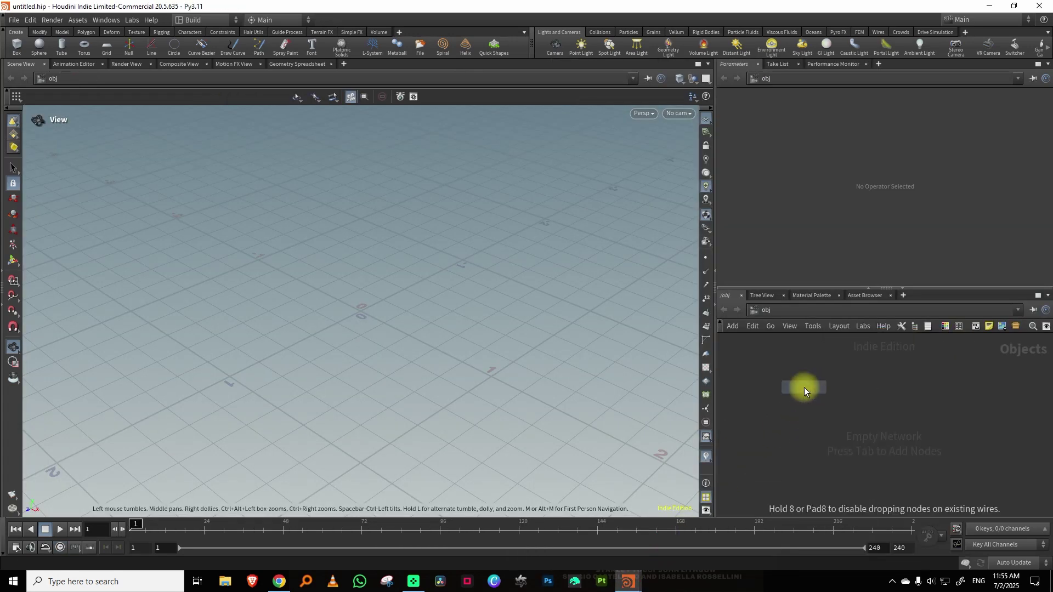
click(804, 387)
Step: Enlarge the network area and rename the COP network as Blur
drag(713, 246, 581, 263)
drag(689, 286, 689, 214)
double_click(775, 348)
text(Blue)
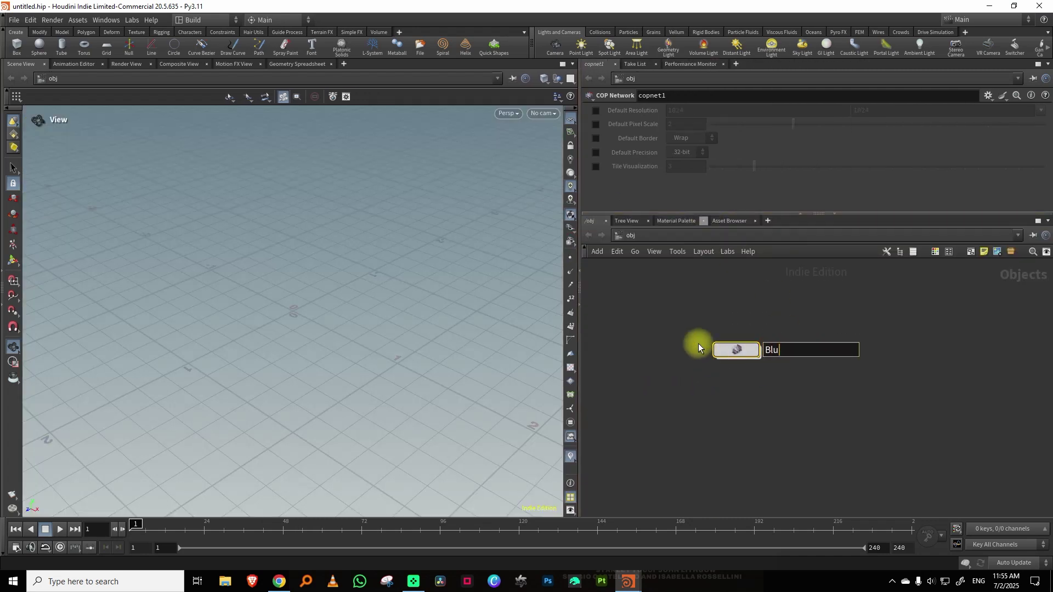
key(Return)
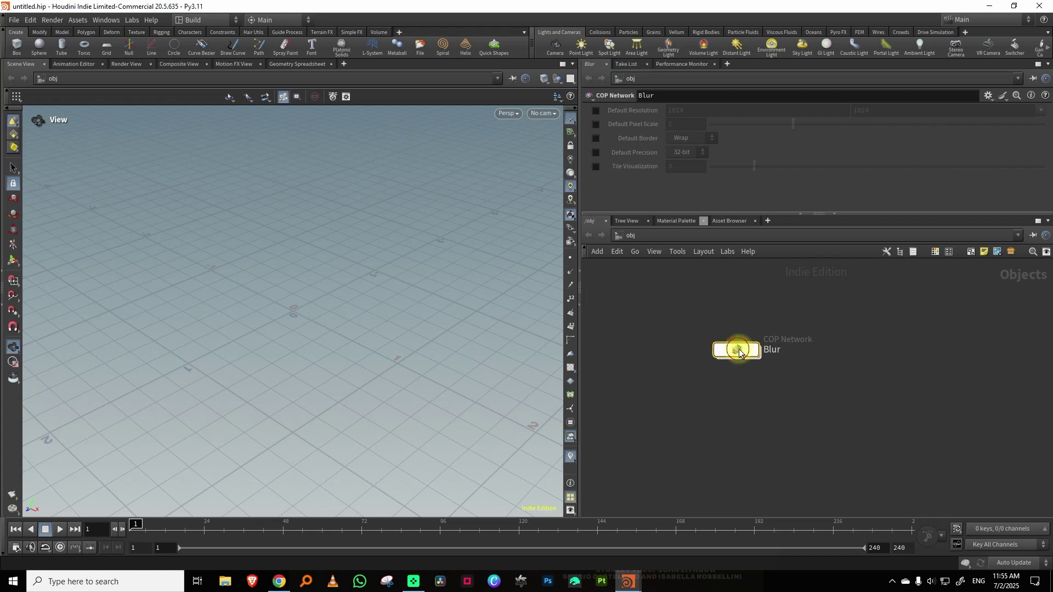
Step: Enter the Blur network, show the front view and set the viewport background color scheme to Dark
double_click(736, 349)
key(space)
key(space+3)
key(d)
click(438, 205)
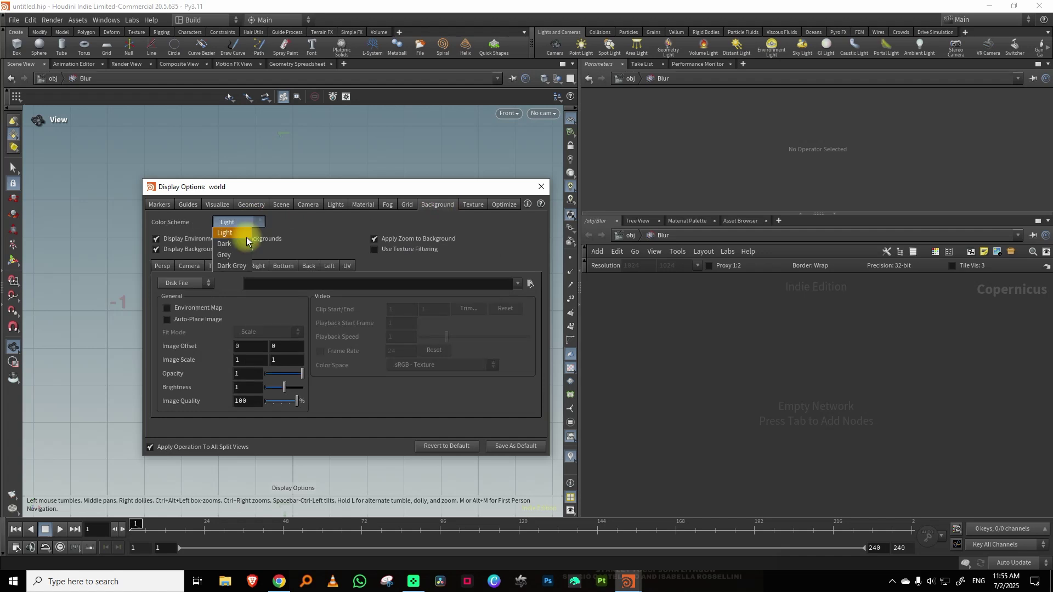
click(228, 244)
click(539, 187)
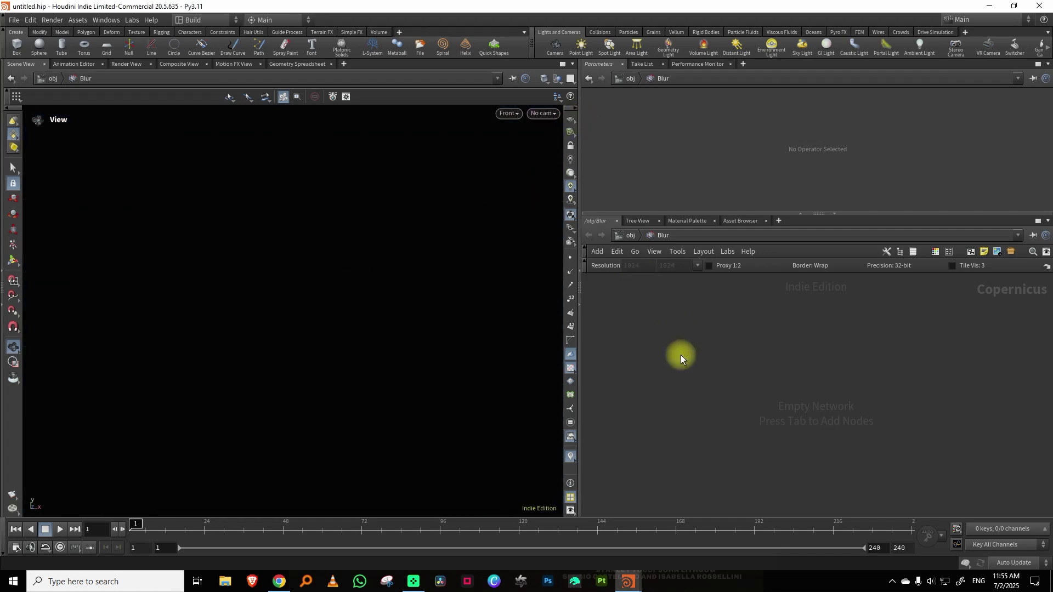
Step: Add an SDF Shape node and set its circle radius to about 0.408
key(Tab)
text(sdf)
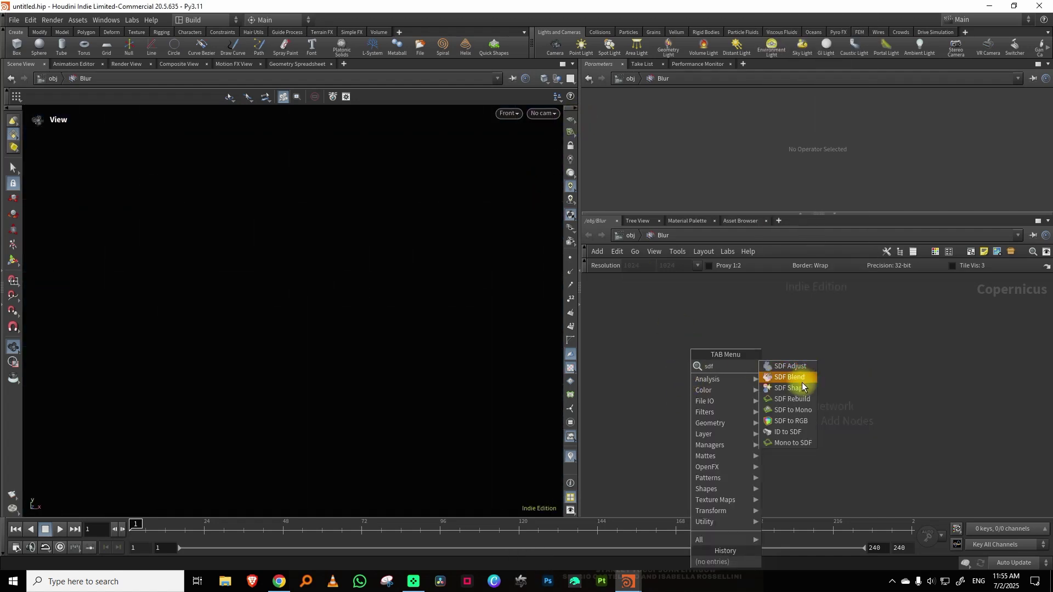
click(689, 349)
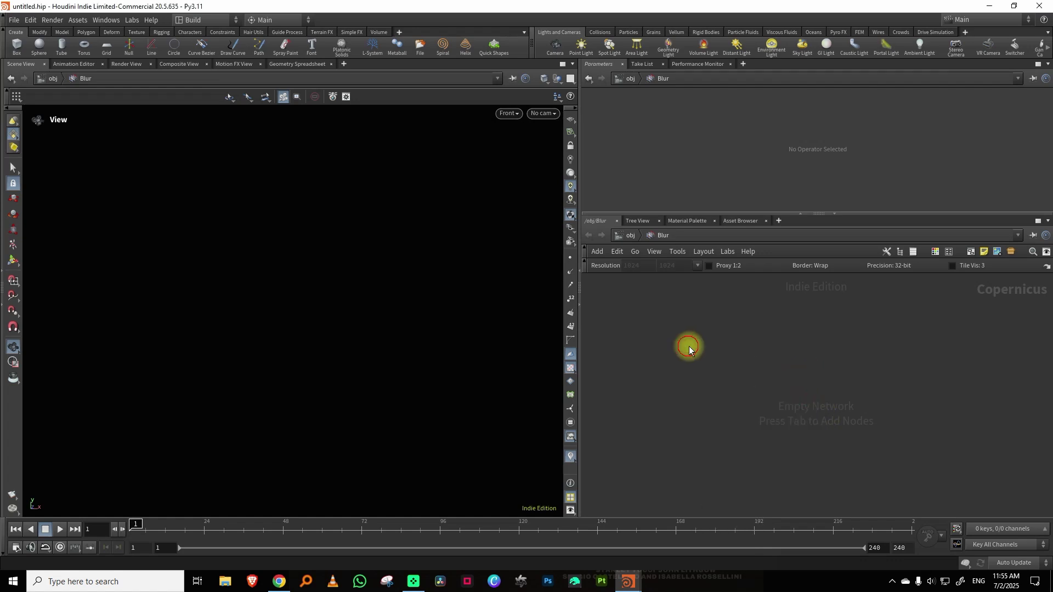
click(726, 347)
drag(905, 155, 842, 153)
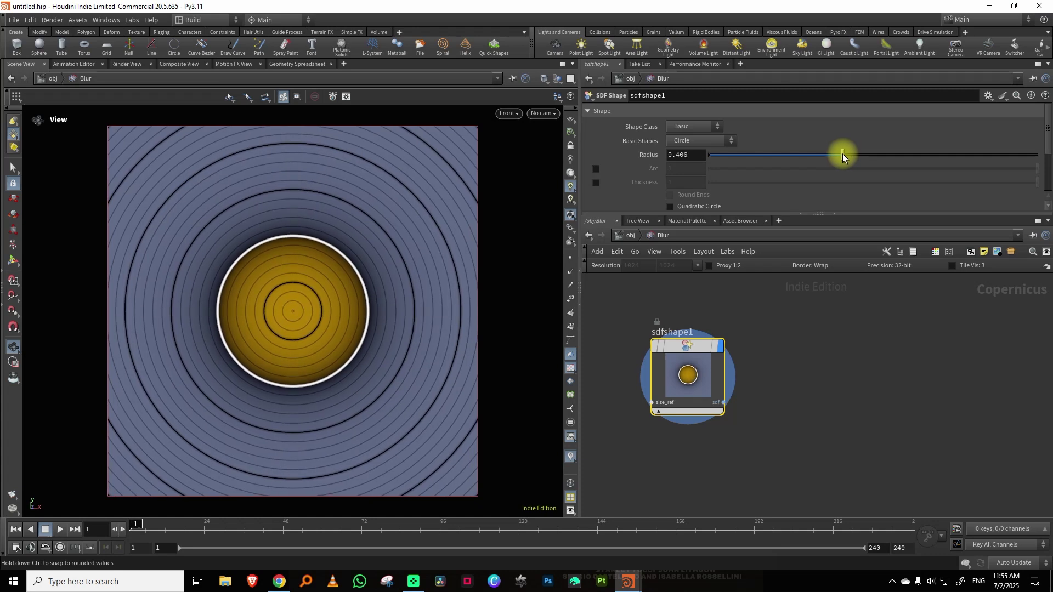
click(784, 359)
key(Tab)
text(sdf)
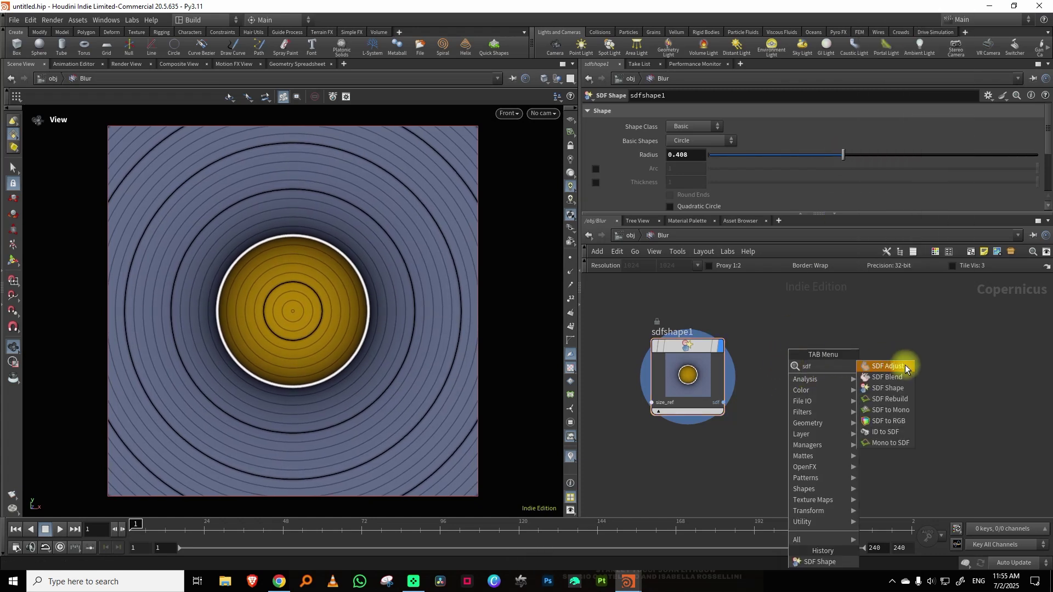
click(899, 377)
click(870, 366)
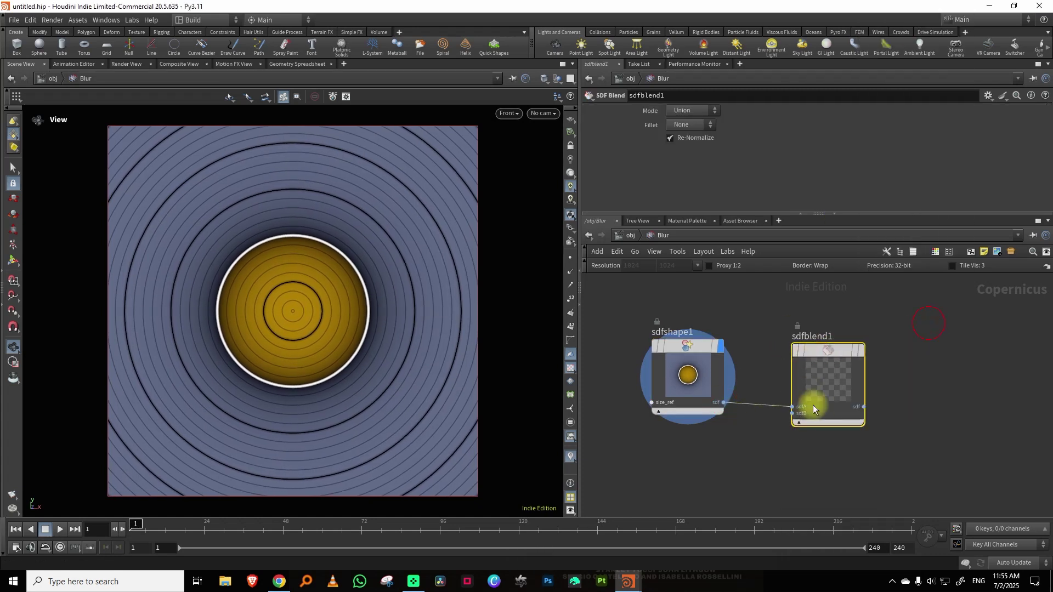
key(Delete)
Step: Add an SDF to Mono node fed by the SDF circle
key(Tab)
text(sdft)
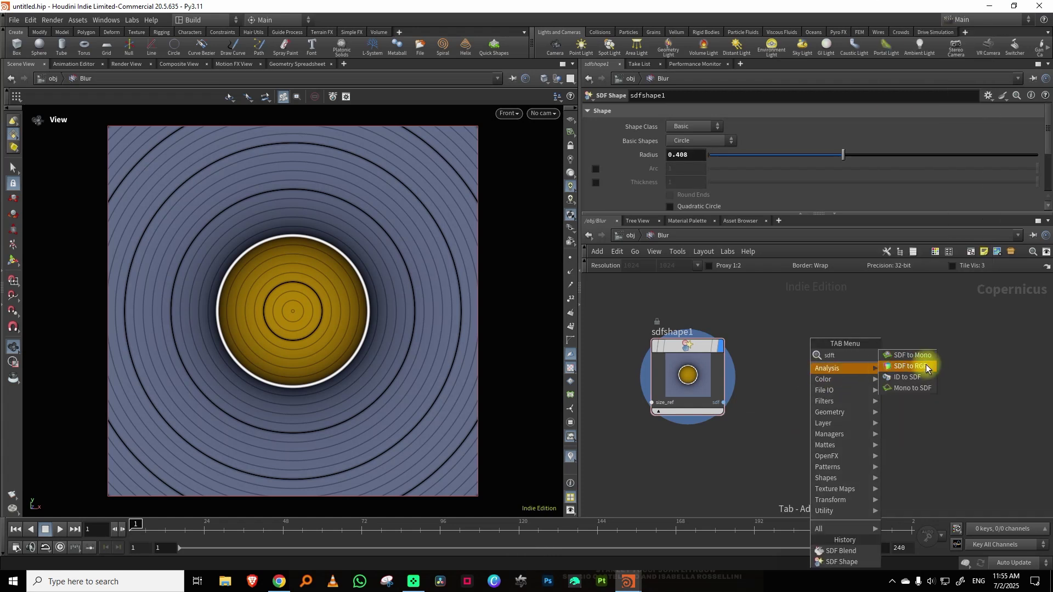
click(913, 355)
click(831, 378)
Step: Reduce the radius of the circle in the SDF Shape node by about a quarter
click(596, 211)
drag(752, 215, 765, 211)
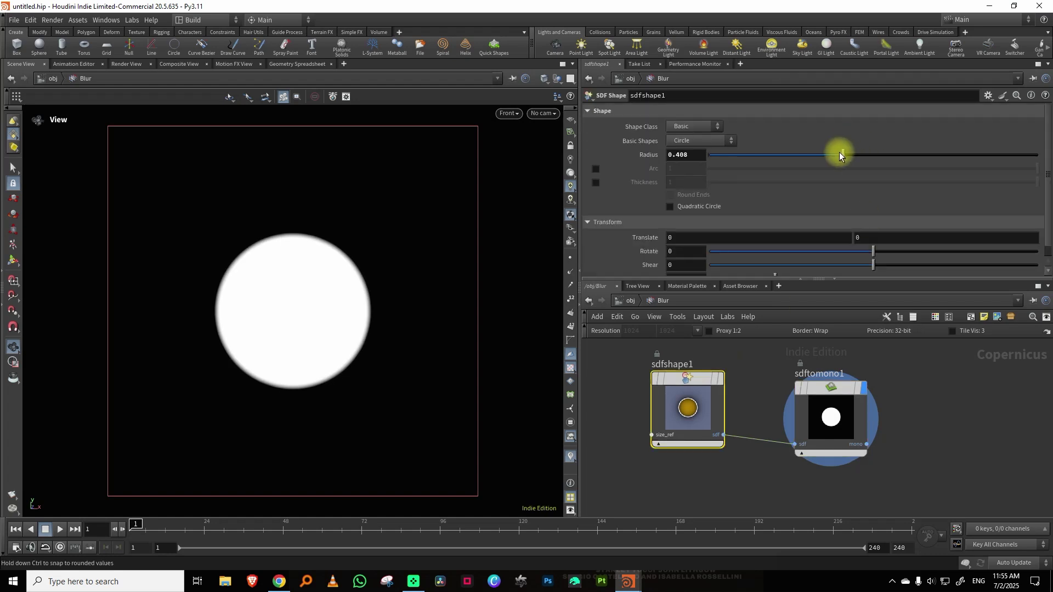
drag(839, 153, 804, 153)
drag(721, 279, 755, 162)
Step: Add a Transform 2D node fed by the SDF to Mono node
scroll(874, 294, down, 3)
drag(788, 270, 883, 343)
middle_drag(919, 315, 819, 302)
key(Tab)
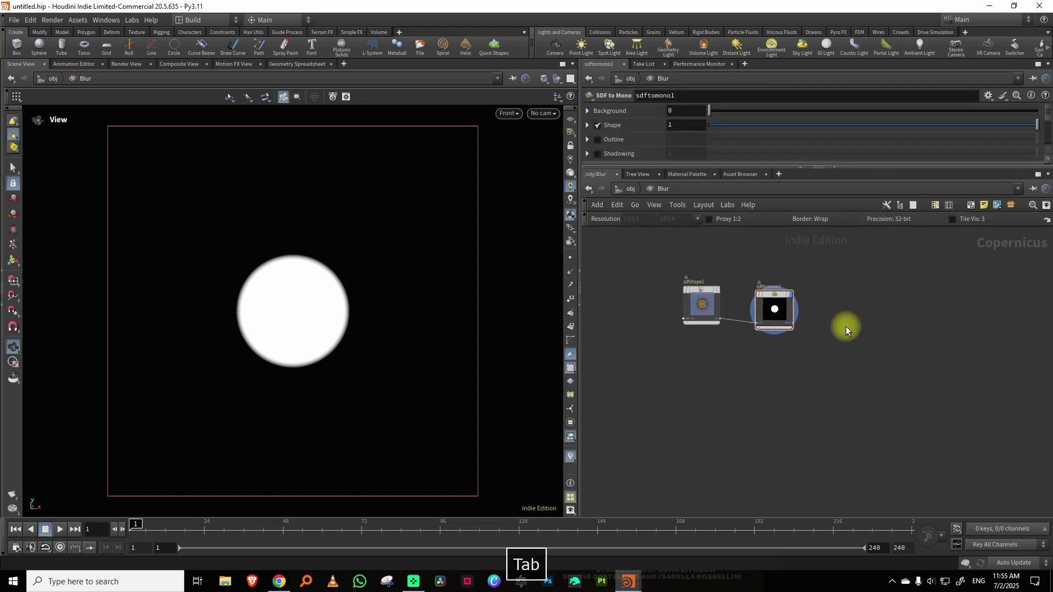
text(tr)
click(951, 344)
click(876, 307)
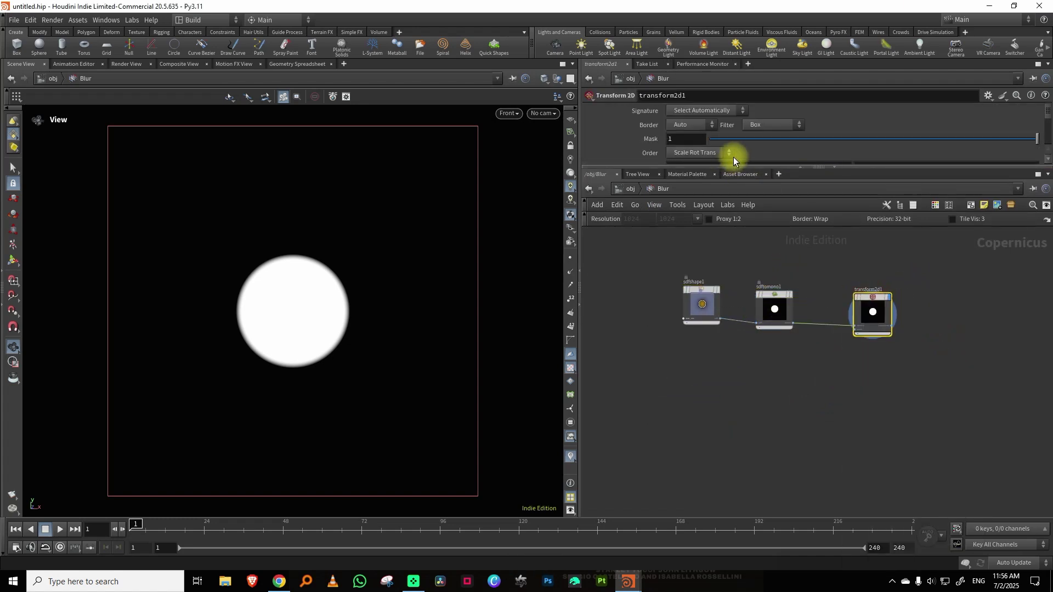
Step: Set the Transform 2D border to Clamp and its horizontal translation to -1.5
drag(739, 167, 682, 237)
middle_drag(688, 167, 611, 159)
click(700, 152)
click(719, 133)
click(699, 126)
click(690, 159)
middle_drag(683, 166, 636, 203)
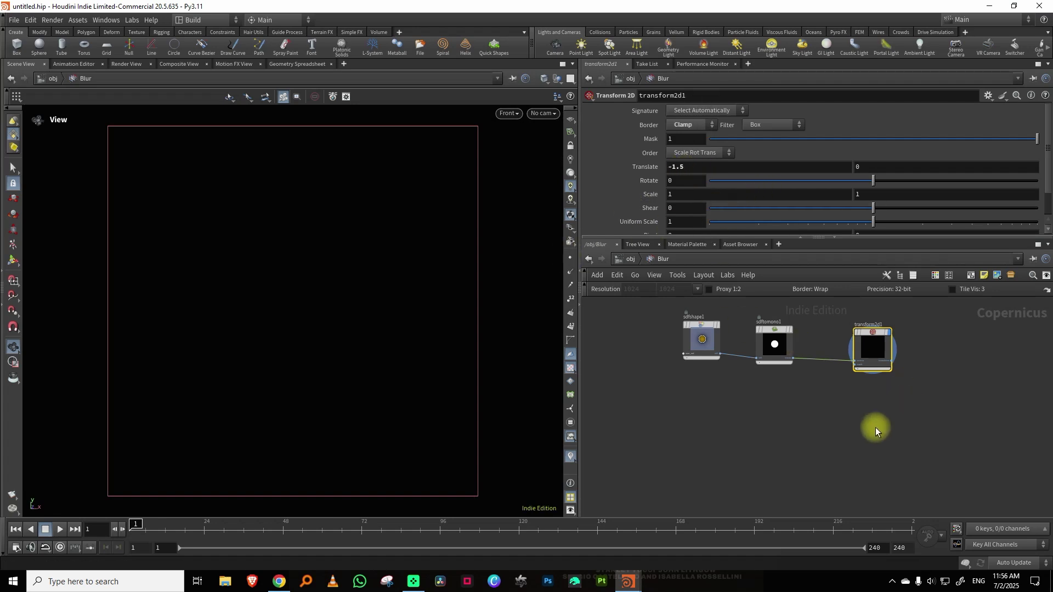
Step: Check the finished scene's frame range and set the new scene's playback end frame to 72
mouse_move(614, 573)
click(586, 545)
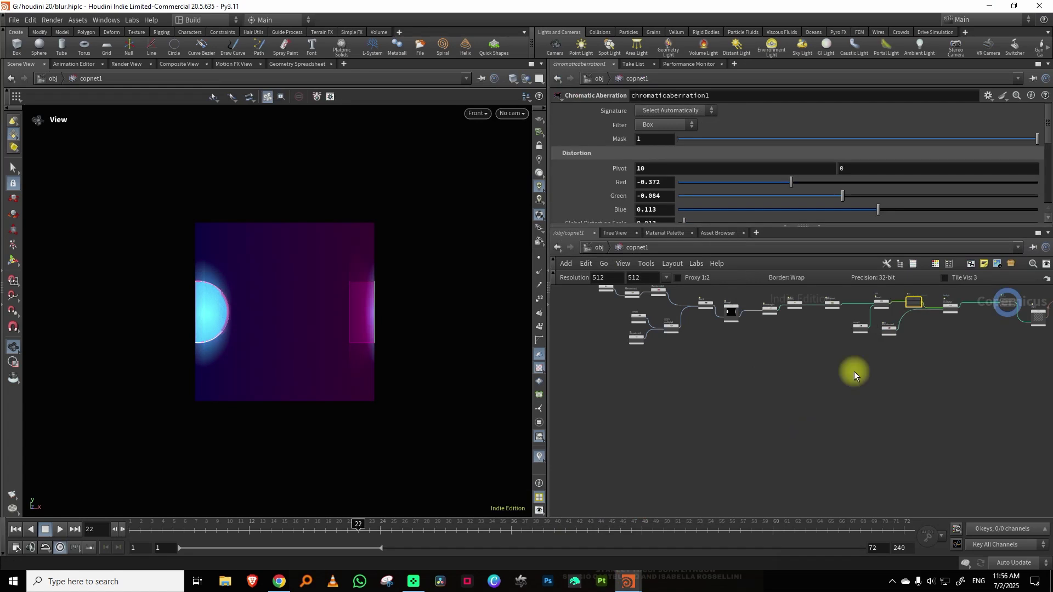
click(990, 6)
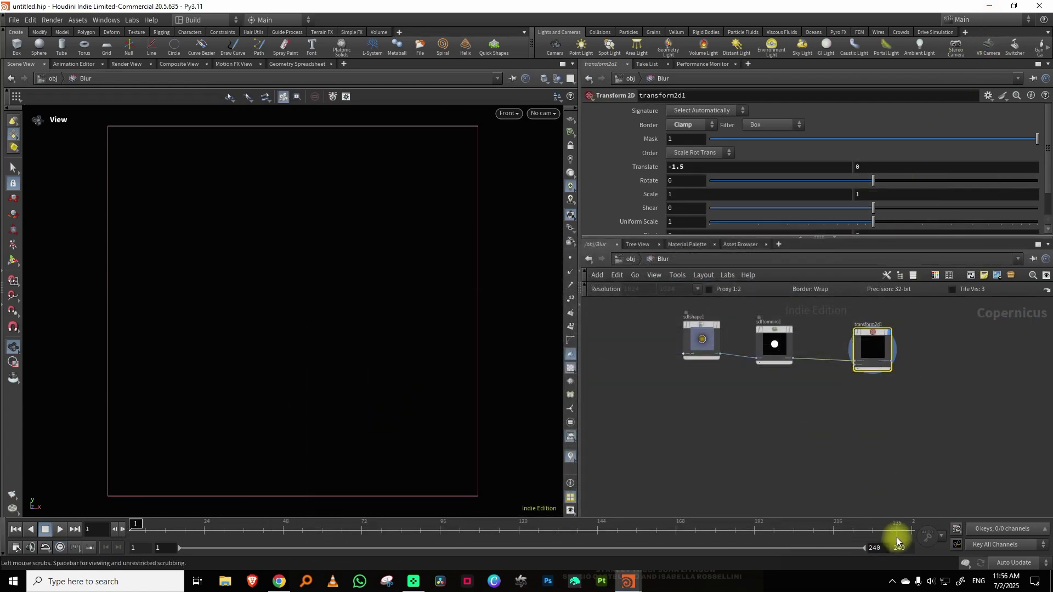
double_click(879, 548)
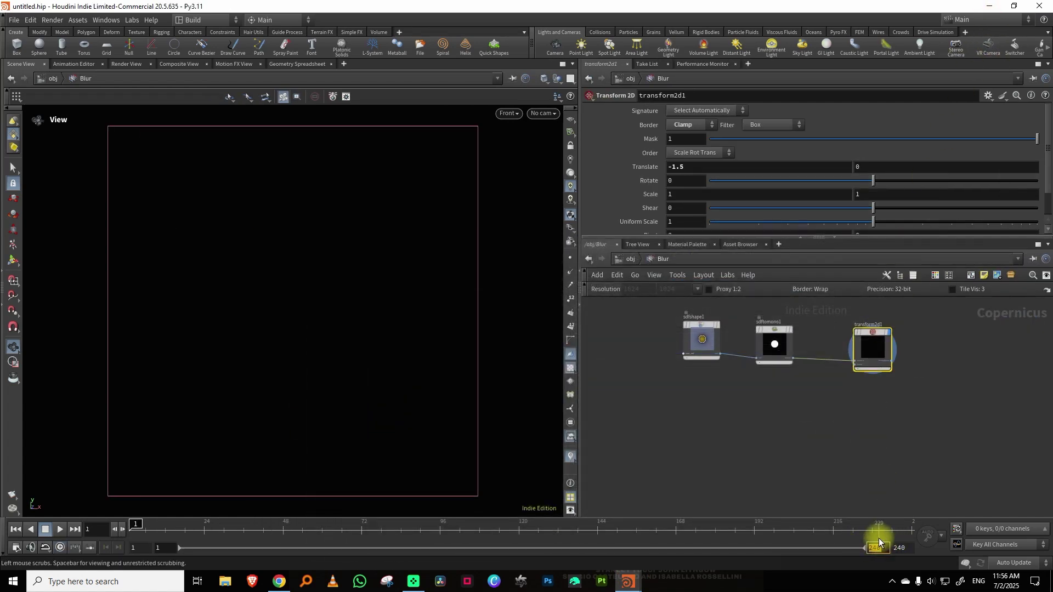
text(72)
key(Return)
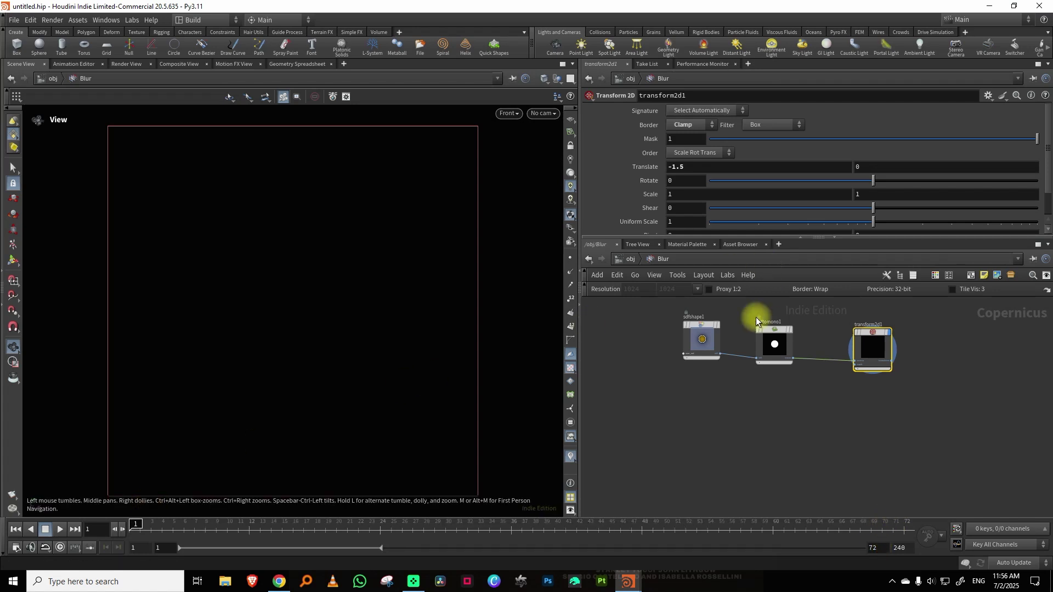
Step: Keyframe the Transform 2D horizontal translation at -1.3 on frame 1 and past the image's right edge on frame 72
alt+click(701, 167)
drag(225, 534, 933, 494)
middle_drag(700, 167, 839, 162)
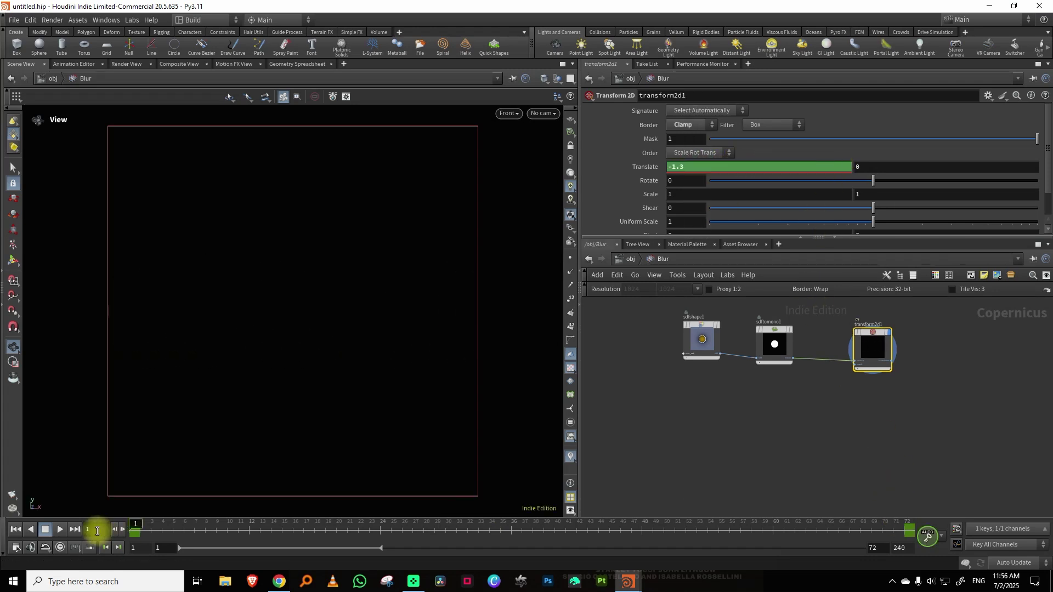
Step: Play and scrub the animation to check how the circle crosses the image
click(60, 529)
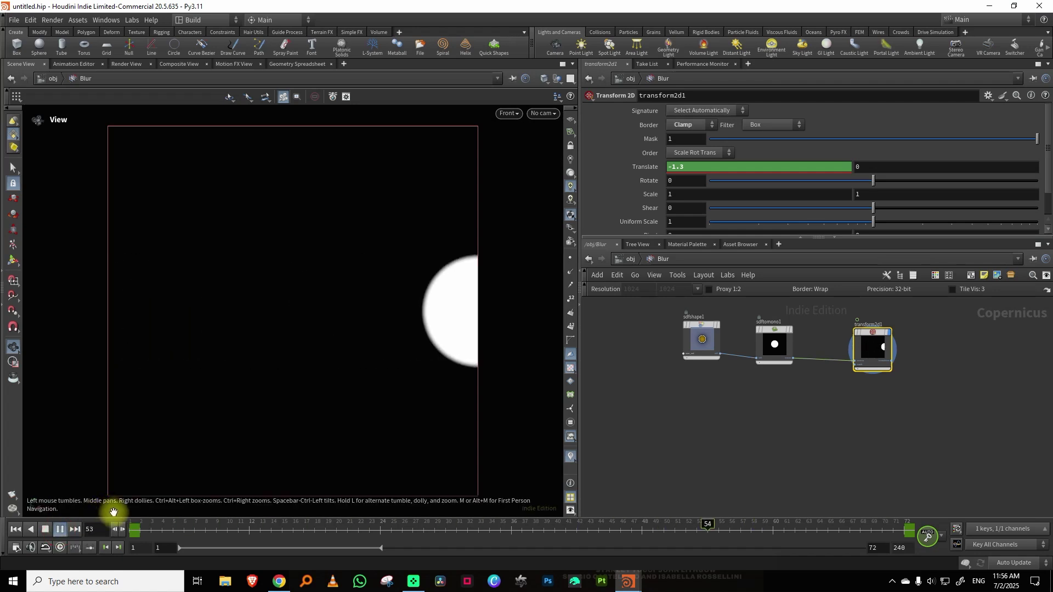
click(159, 526)
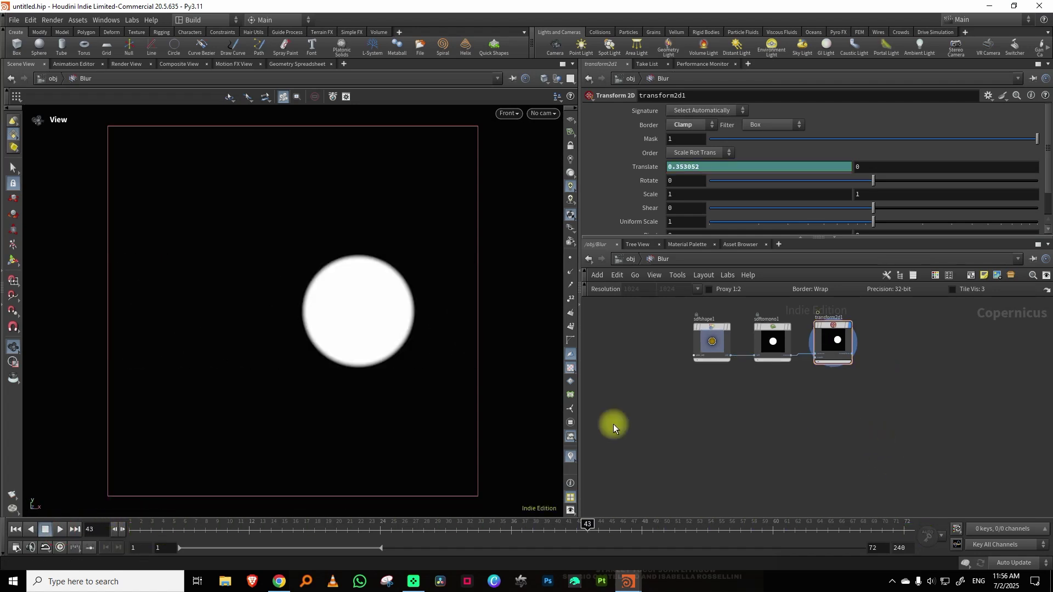
drag(137, 527, 522, 522)
Step: Scrub the finished blur scene to examine its stripe effect and look at its network resolution options
mouse_move(630, 581)
click(581, 531)
drag(176, 531, 535, 524)
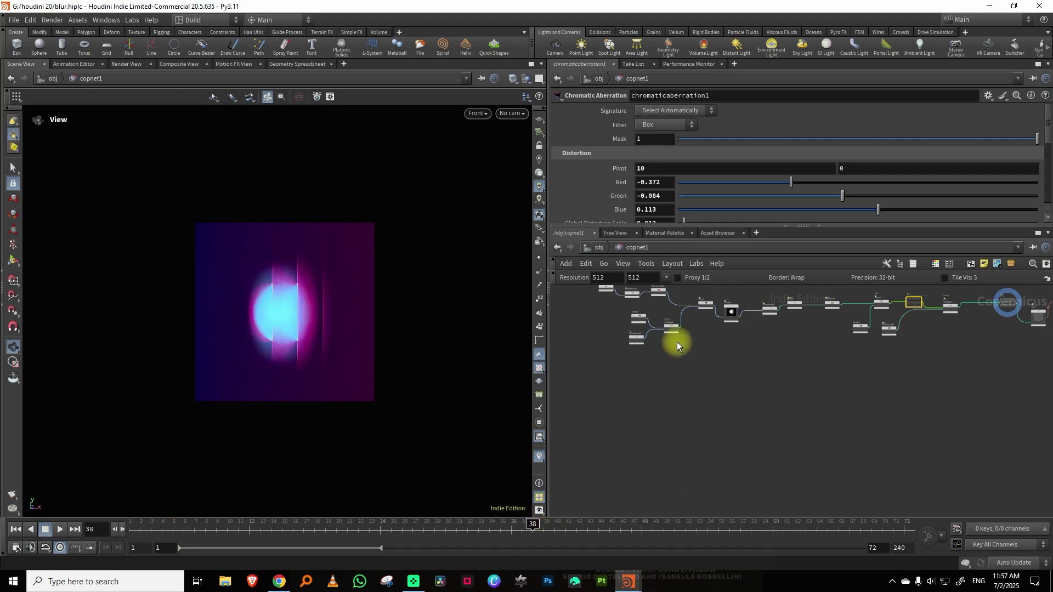
click(665, 278)
click(690, 521)
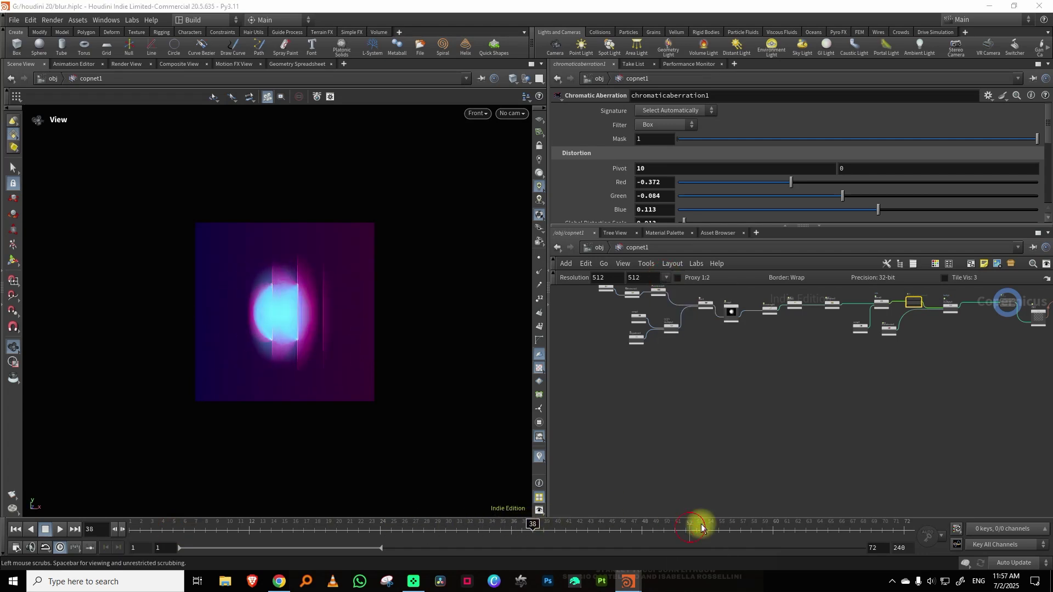
click(990, 6)
Step: Add and display a Tile Pattern node below the circle chain, and set its vertical pattern size to 40
scroll(846, 384, up, 2)
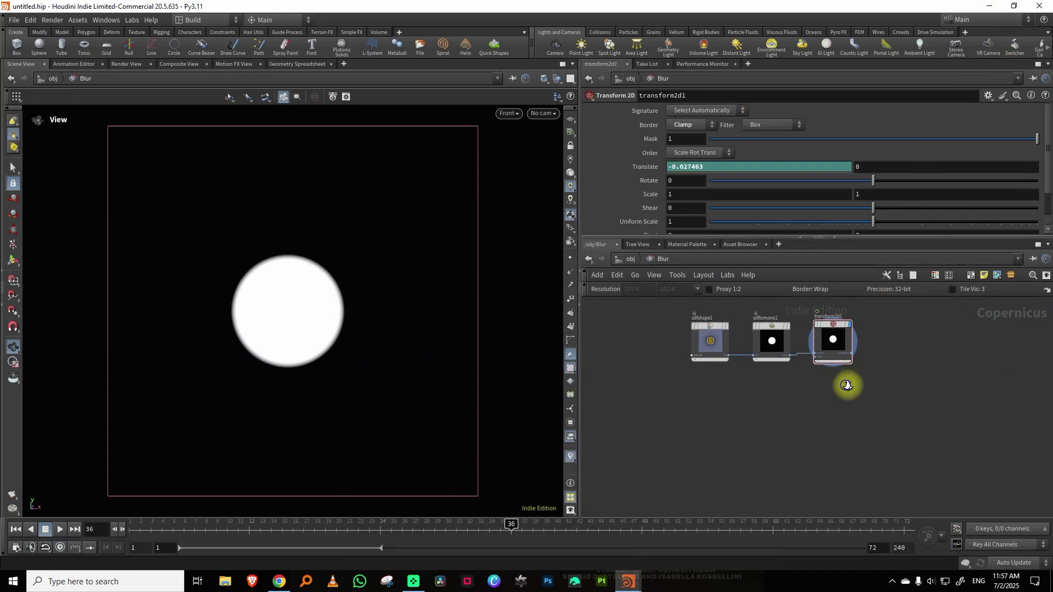
drag(784, 237, 801, 174)
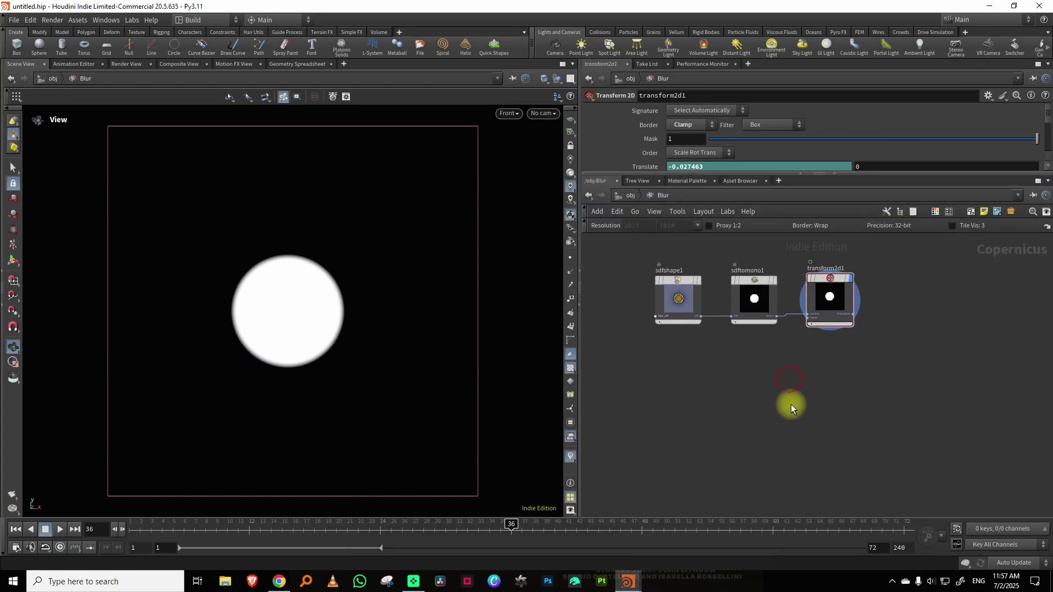
key(Tab)
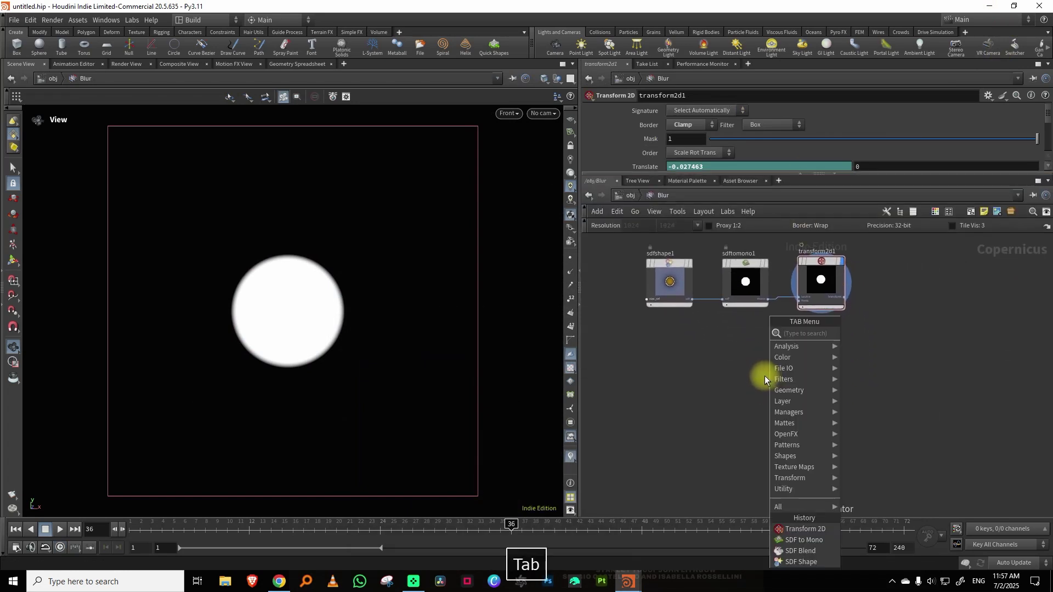
text(til)
click(869, 334)
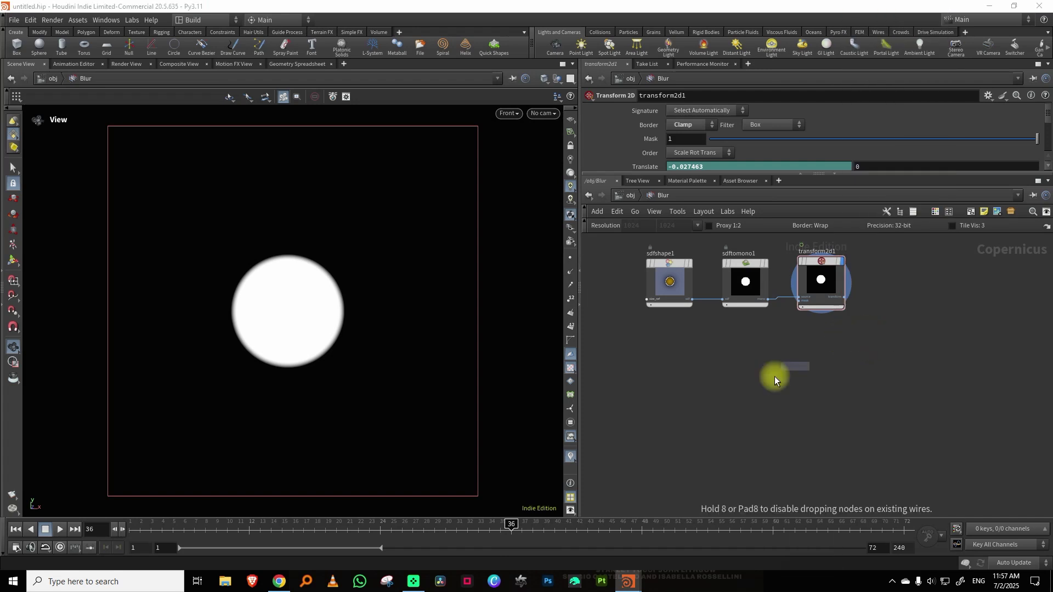
click(768, 385)
click(766, 387)
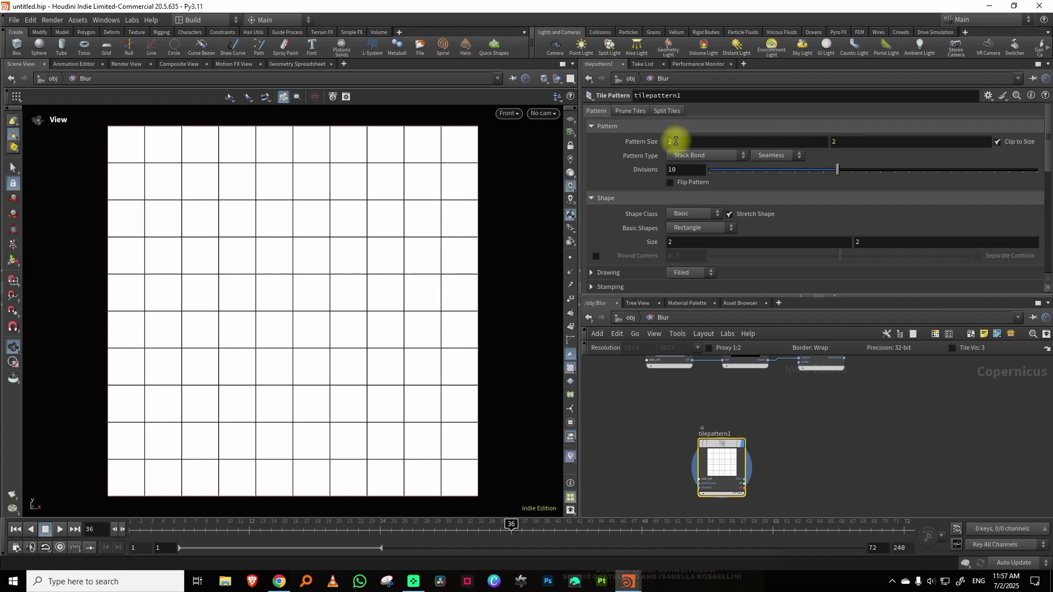
double_click(851, 142)
key(Return)
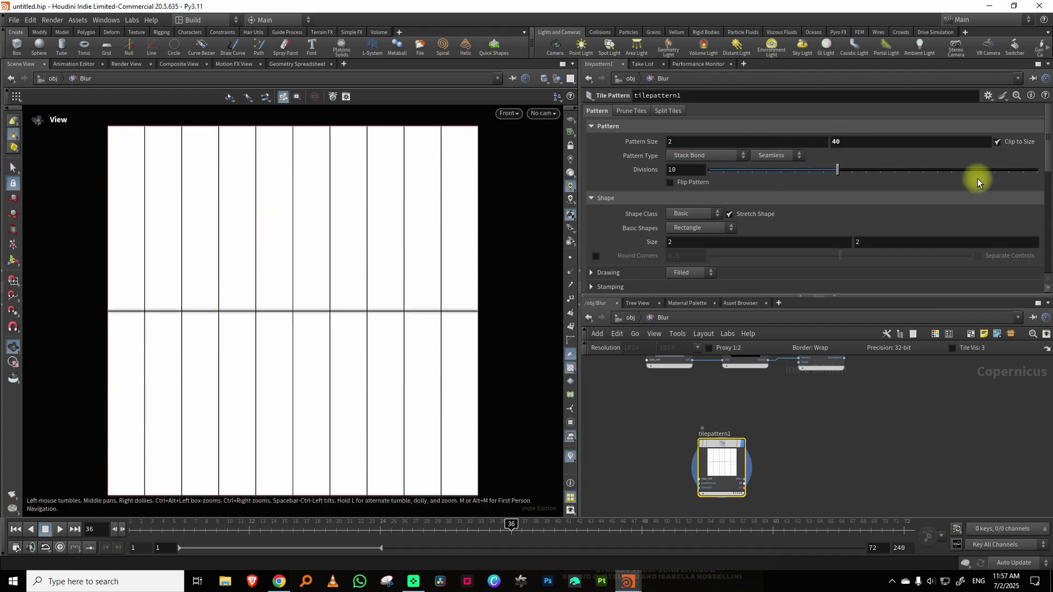
Step: Set the tile pattern's column offset to about -1.07 and its divisions to 9
scroll(1048, 206, down, 5)
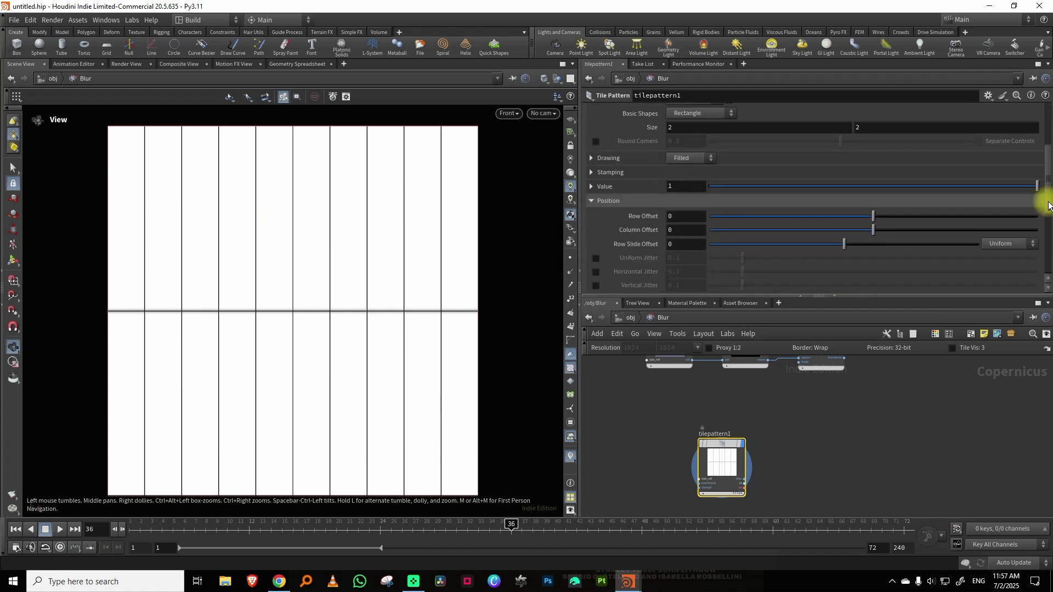
drag(878, 230, 786, 234)
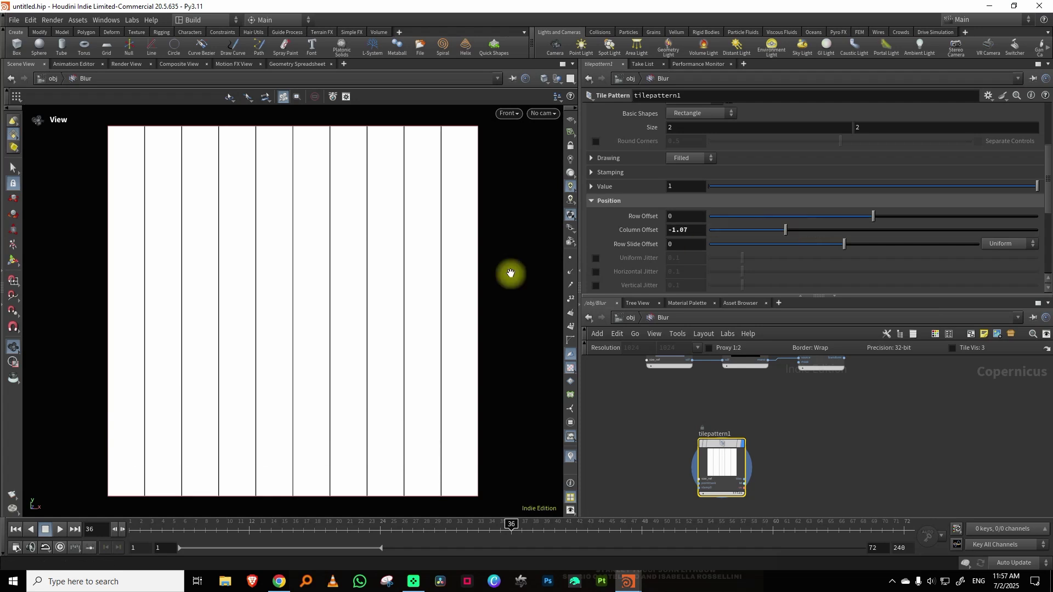
scroll(1050, 187, up, 2)
scroll(1050, 187, up, 2)
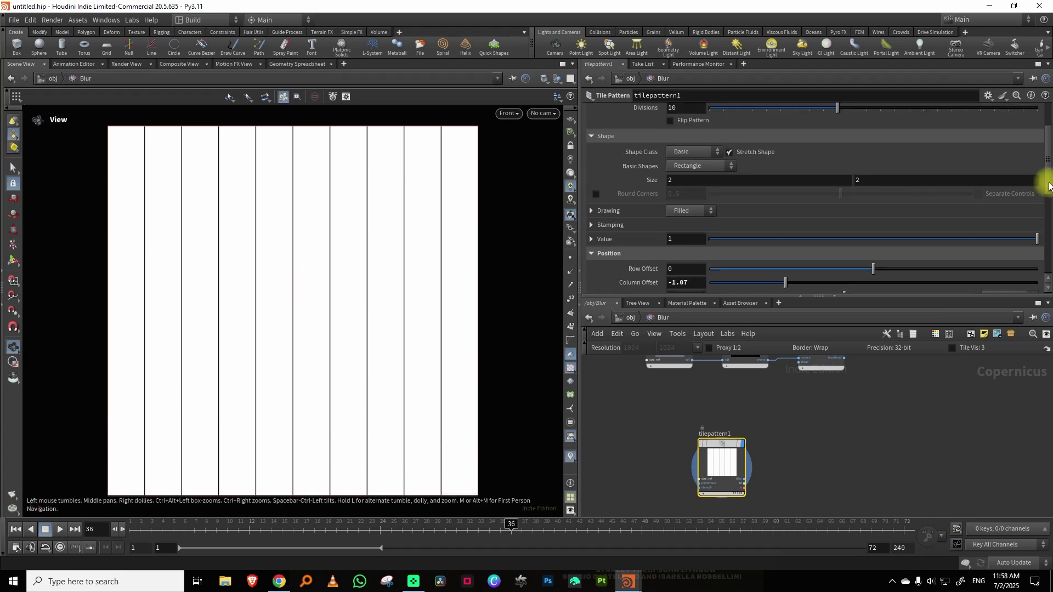
drag(812, 124, 822, 127)
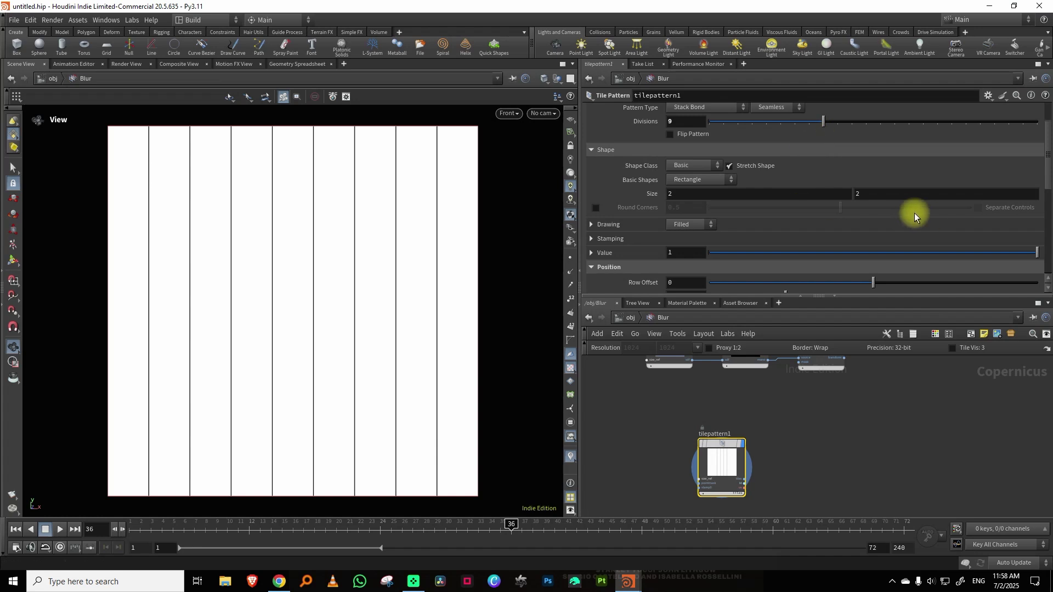
Step: Draw the tile pattern's shapes as a gradient and expand the drawing settings to show the gradient ramp
click(682, 226)
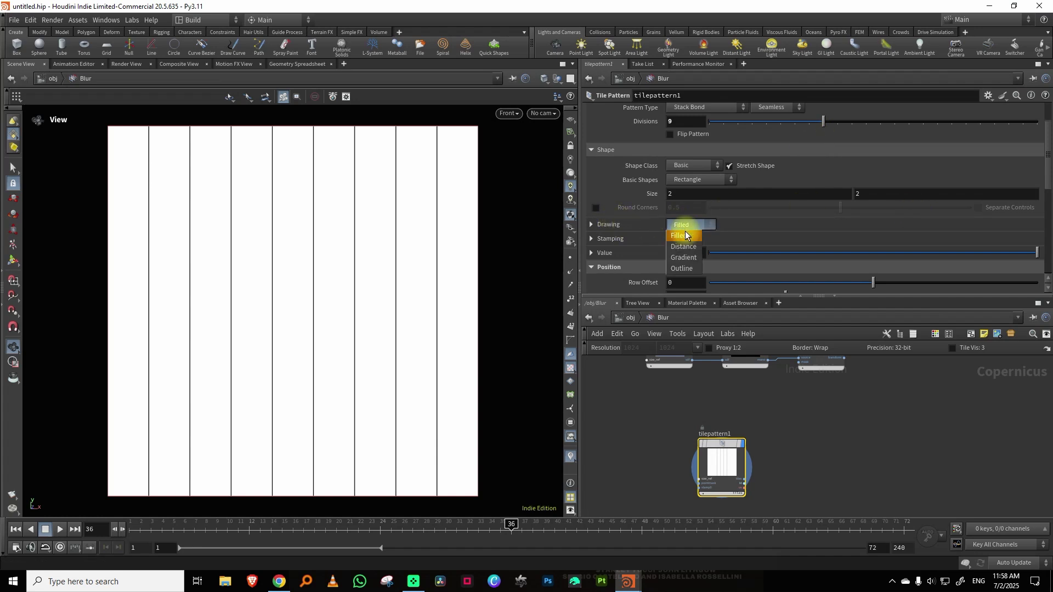
click(684, 258)
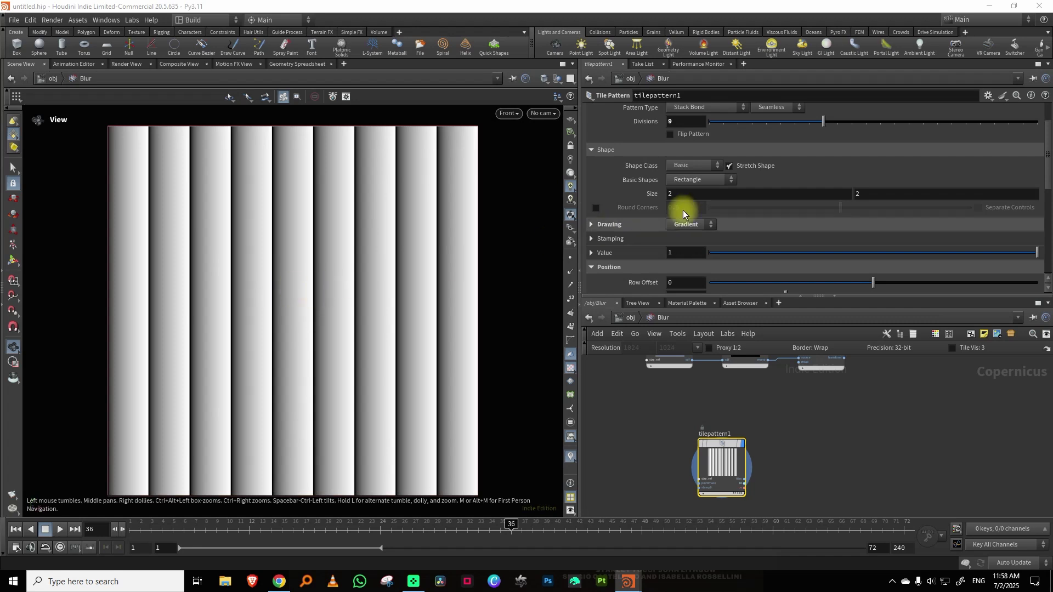
click(592, 225)
drag(1047, 173, 1027, 205)
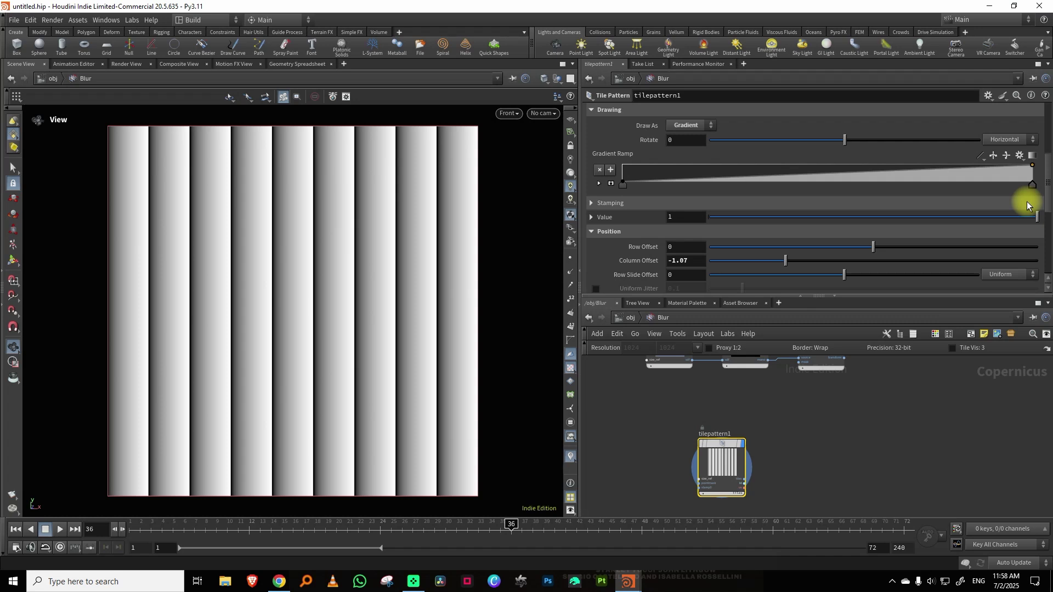
Step: Add a Blur node fed by the Transform 2D output, display it, and set its size to about 0.034
drag(765, 297, 777, 221)
middle_drag(865, 364, 815, 366)
key(Tab)
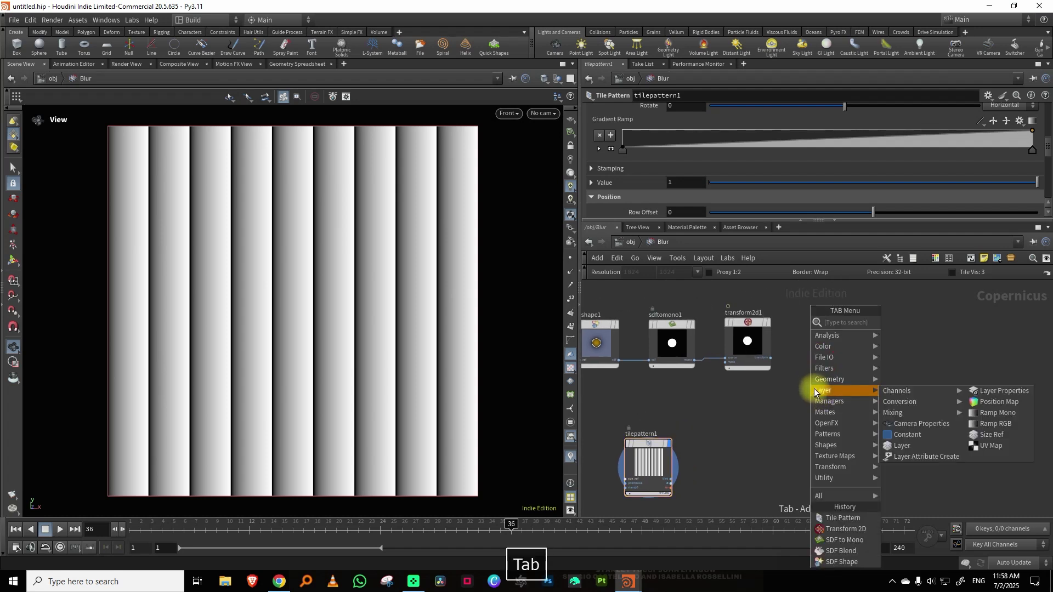
text(blu)
click(914, 323)
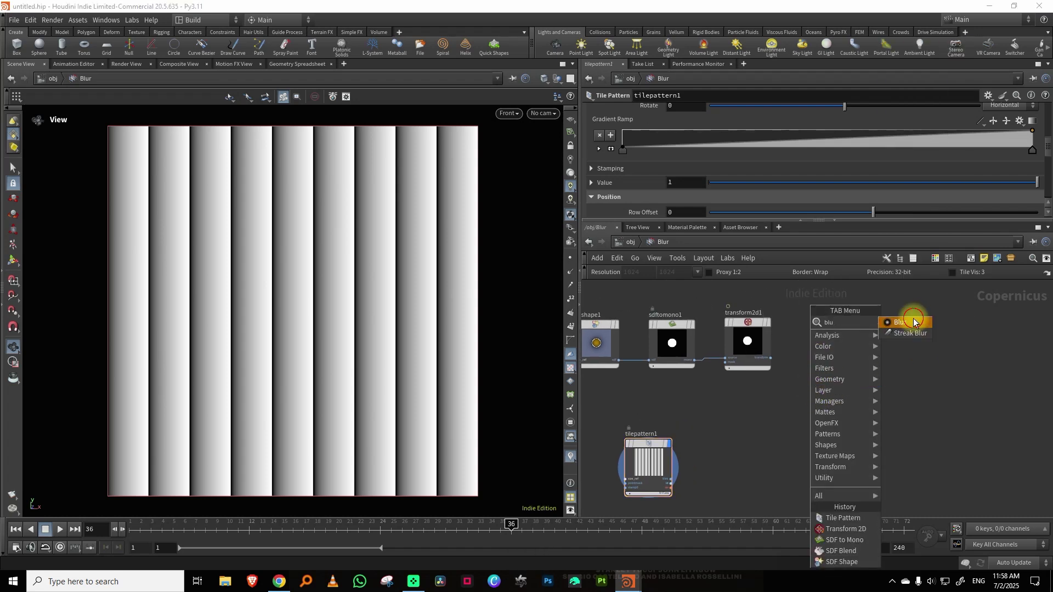
click(893, 365)
drag(770, 359, 874, 361)
click(915, 345)
drag(745, 151, 937, 150)
Step: Connect the Tile Pattern's tiles output to the Blur node's size input
middle_drag(750, 443, 786, 380)
click(851, 395)
scroll(853, 395, up, 3)
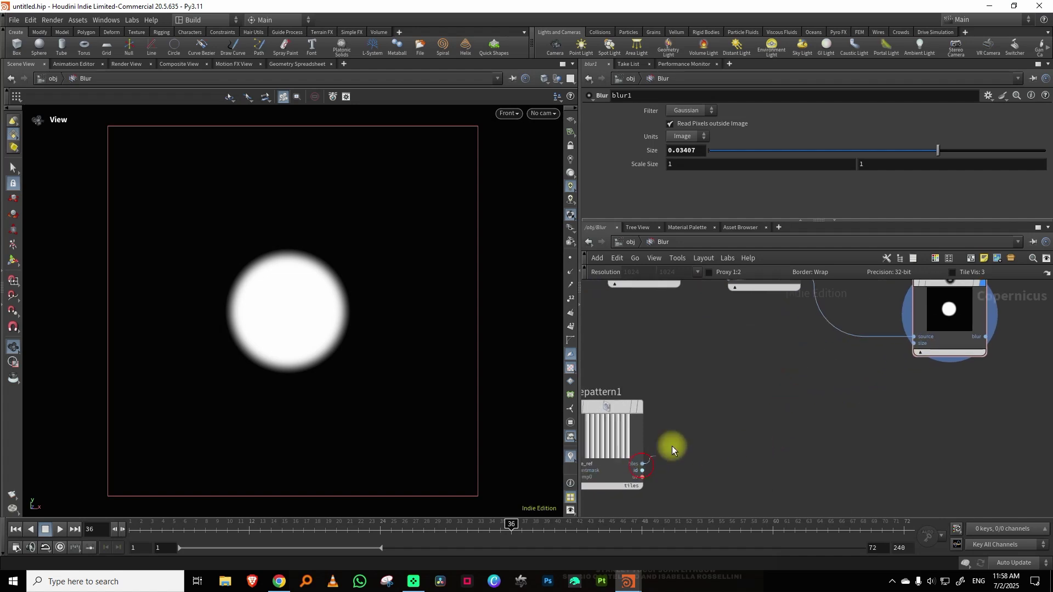
click(915, 343)
middle_drag(896, 378, 820, 423)
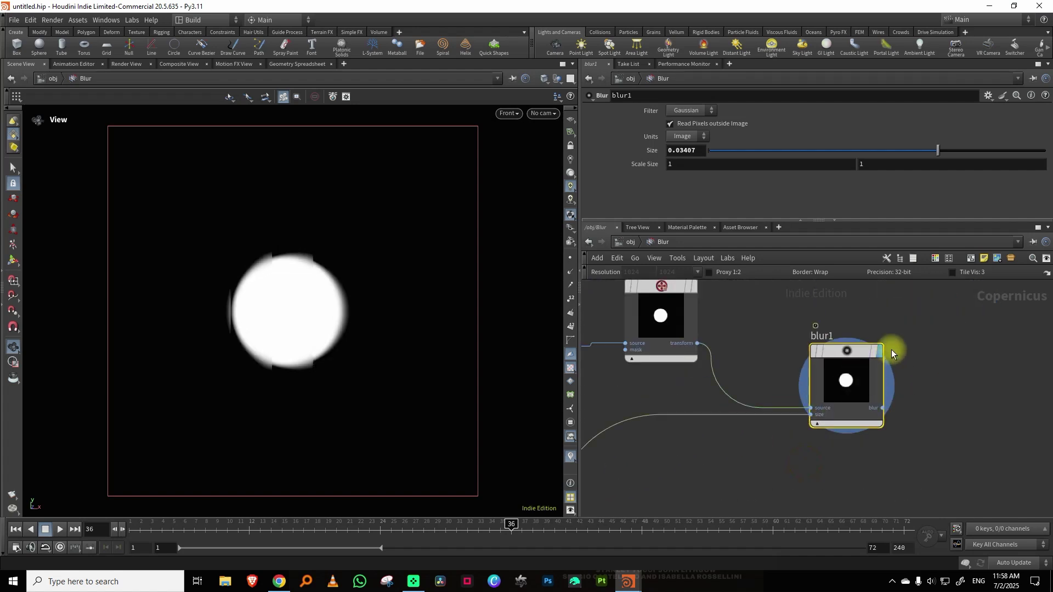
Step: Increase the Blur node's size to 0.2
drag(932, 156, 1048, 151)
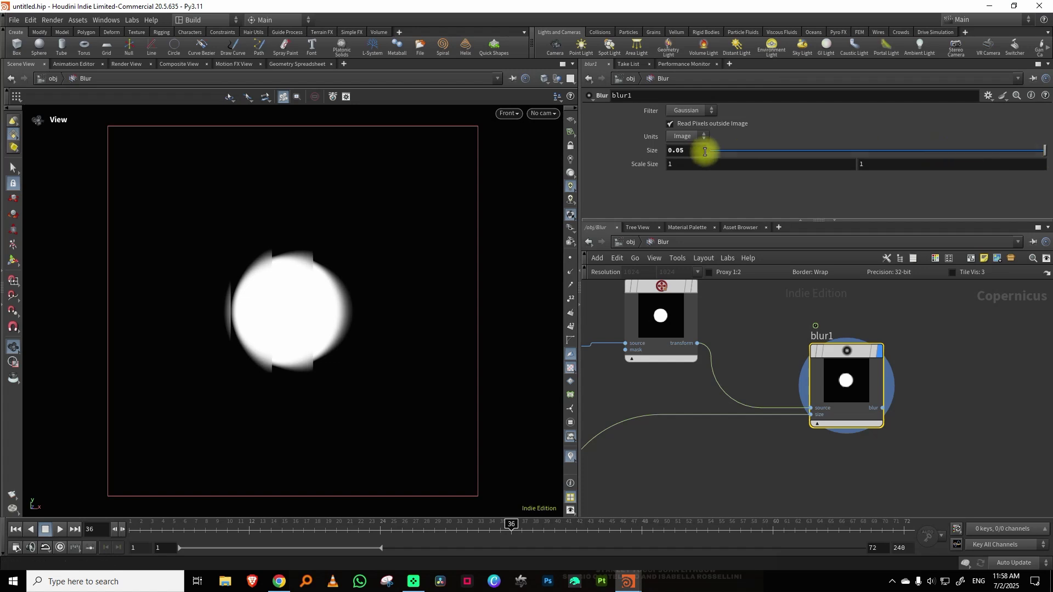
drag(675, 151, 693, 152)
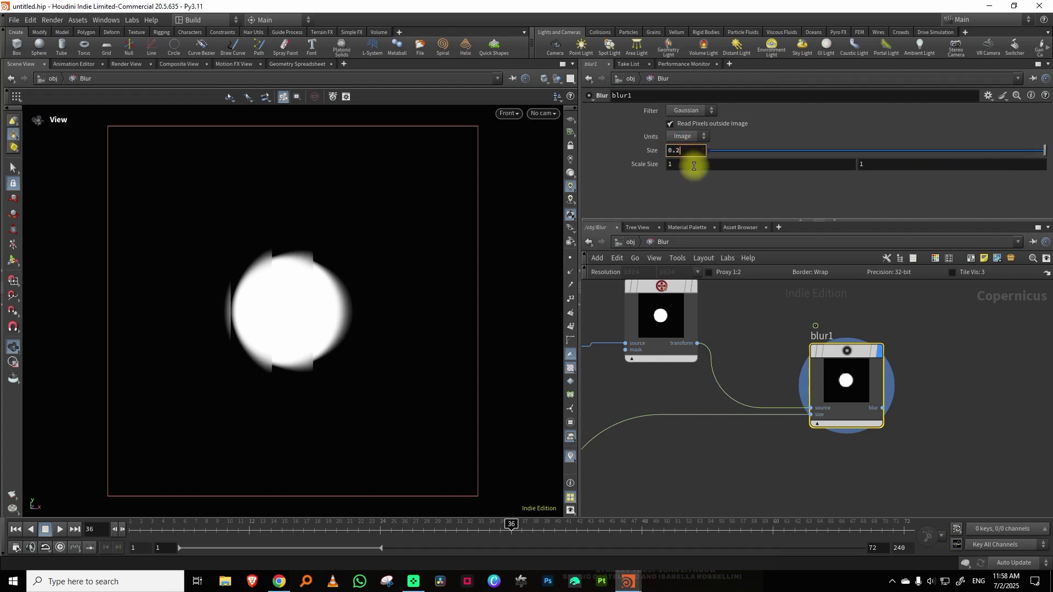
text(2)
key(Return)
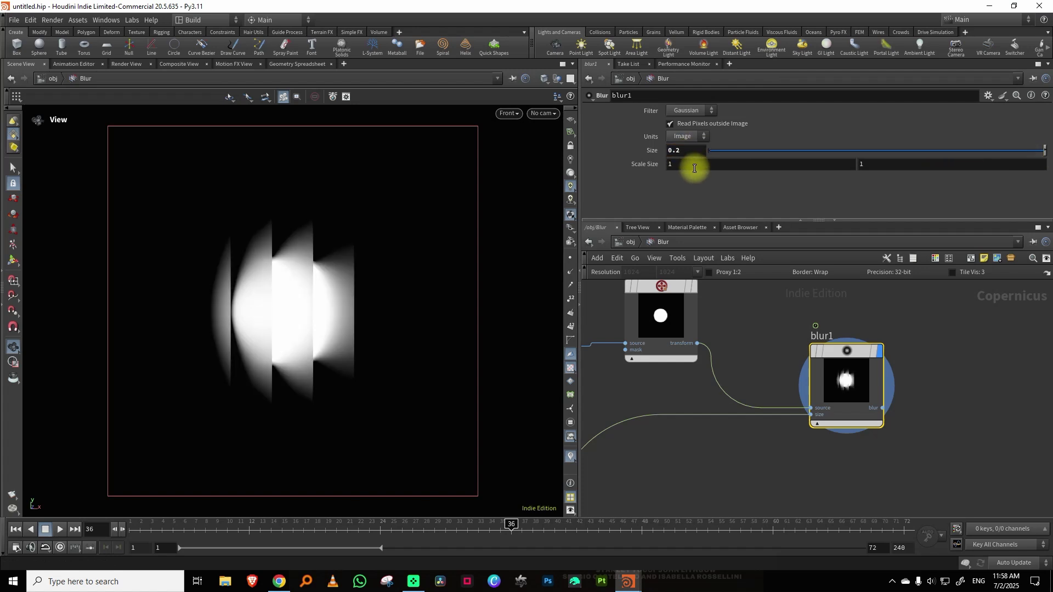
Step: Play and scrub the animation to check the striped blur on the moving circle
click(147, 531)
click(61, 530)
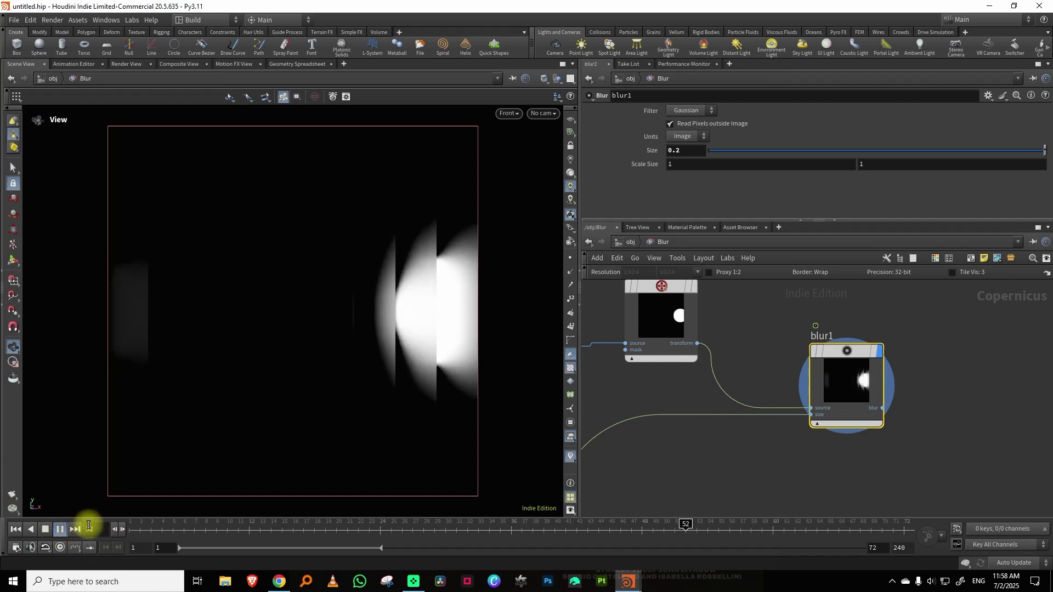
drag(157, 532, 566, 529)
Step: Flip the Tile Pattern's gradient ramp horizontally and play the animation to check the reversed stripes
middle_drag(642, 430, 834, 369)
click(654, 454)
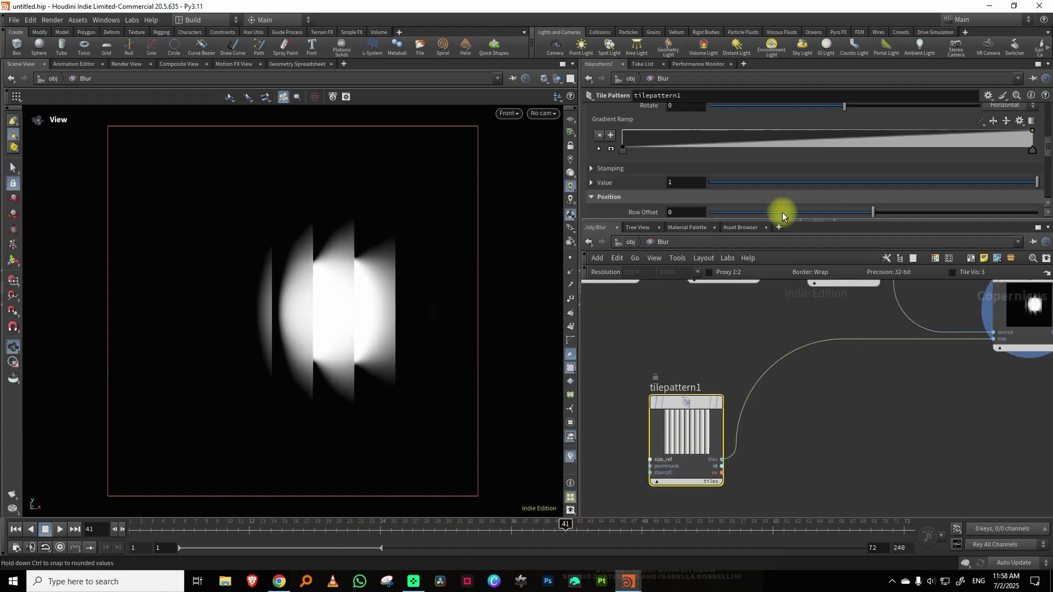
drag(782, 219, 783, 306)
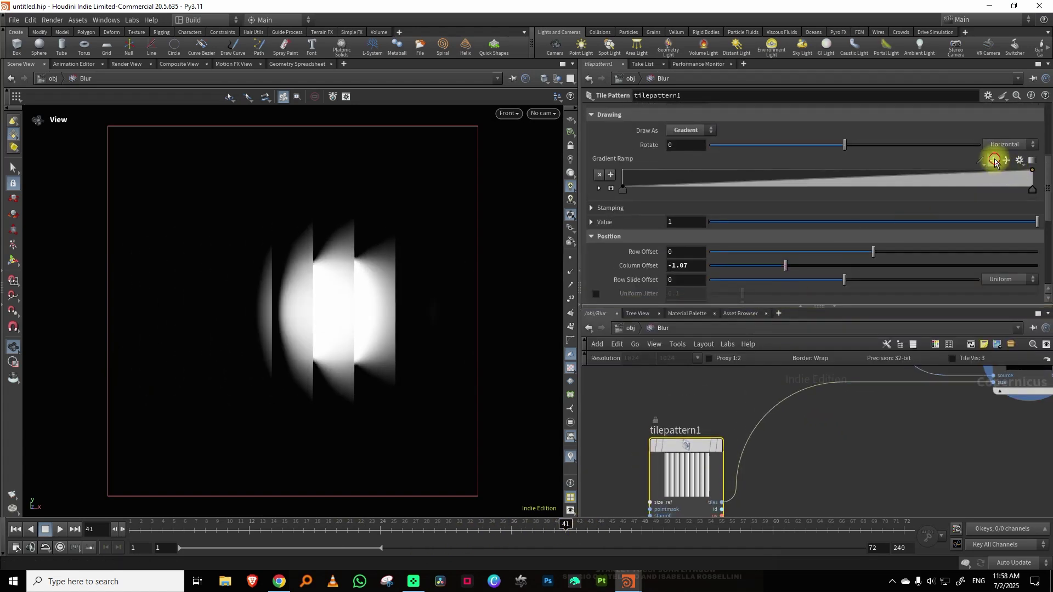
click(996, 162)
click(136, 525)
click(61, 530)
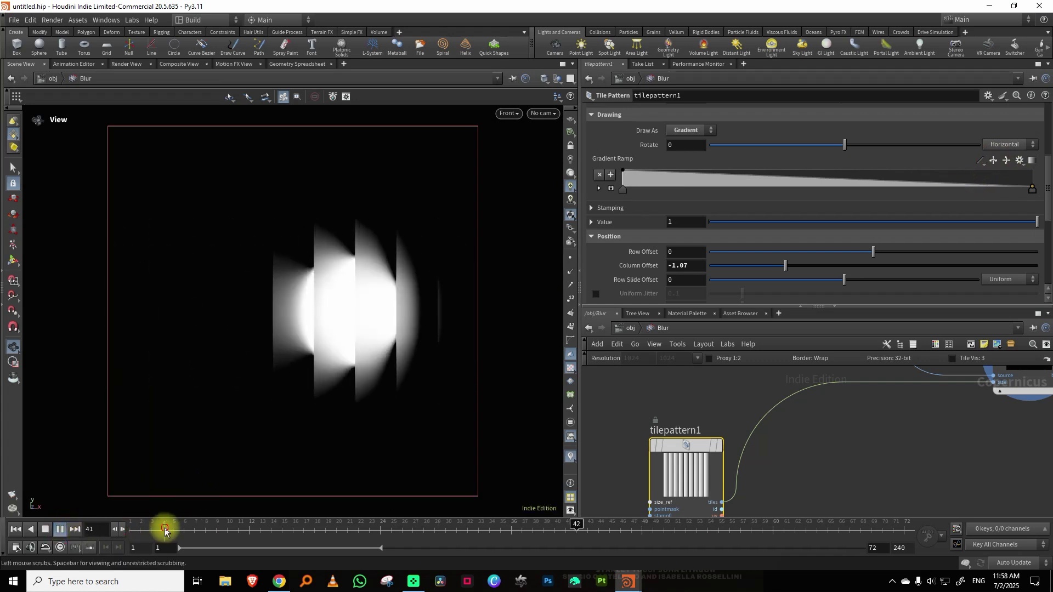
click(458, 529)
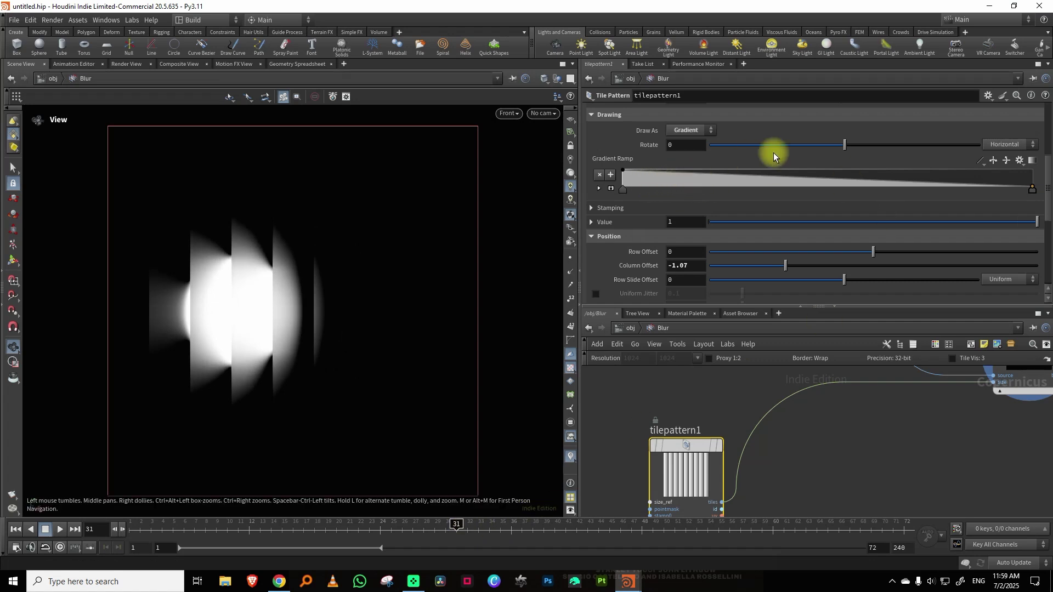
Step: Set the Tile Pattern's gradient rotation to 18.6 and play the animation to check it
drag(846, 146, 882, 147)
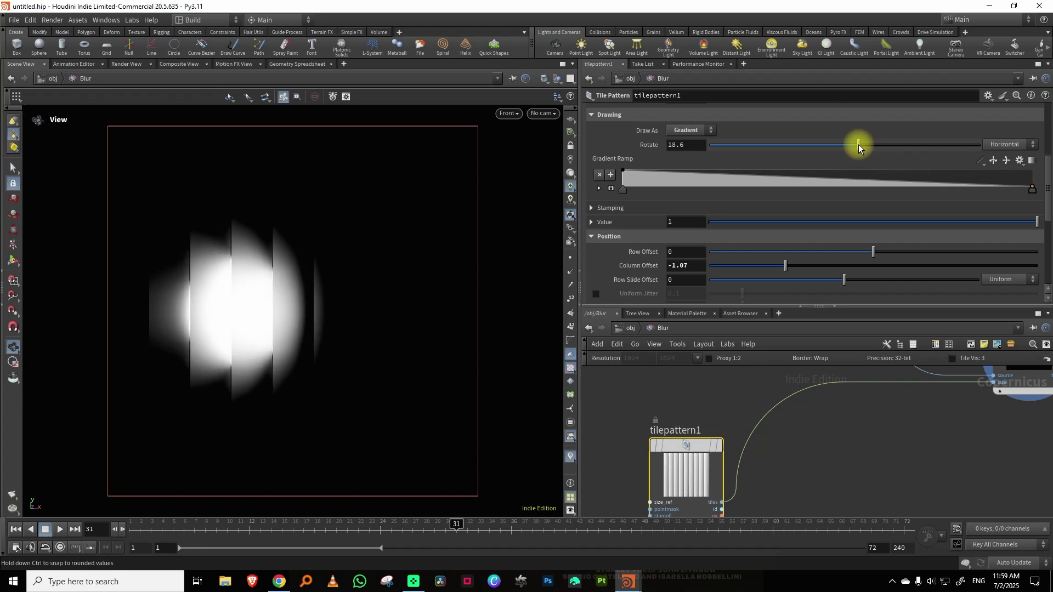
drag(860, 145, 818, 149)
click(142, 526)
click(59, 529)
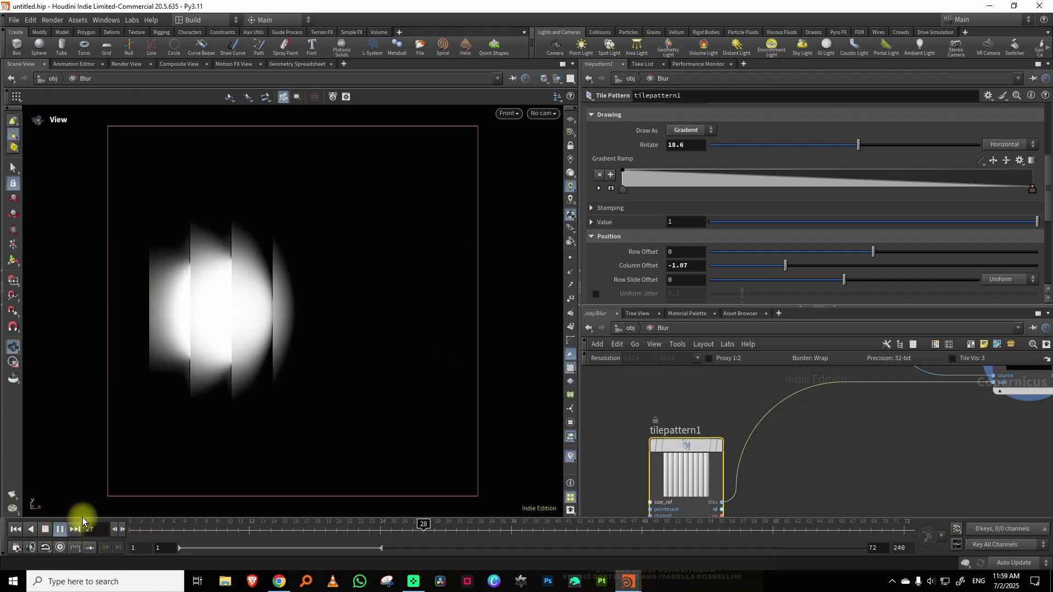
click(59, 529)
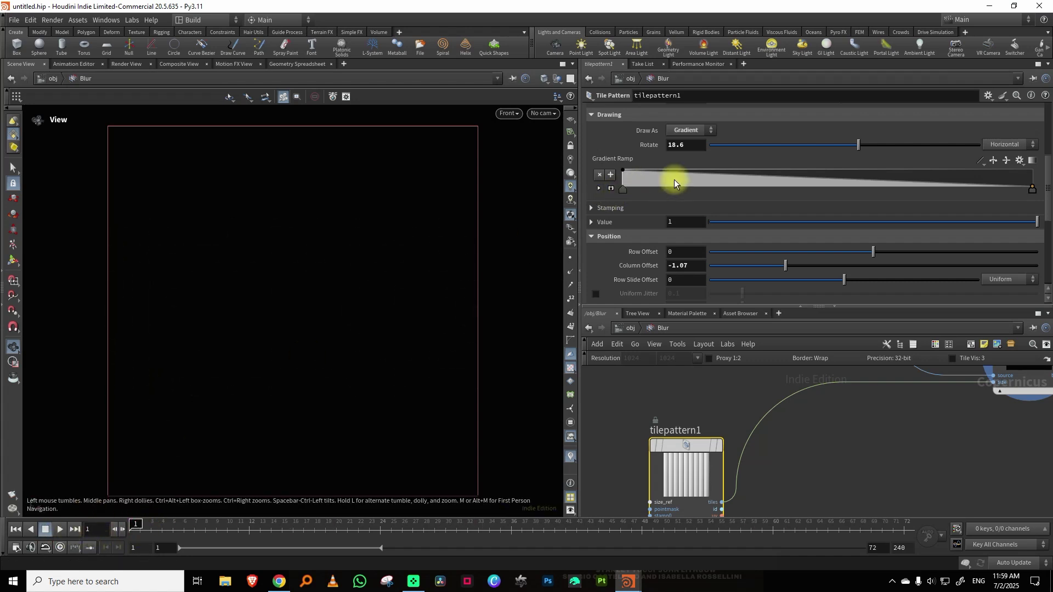
Step: Expand the gradient ramp's point controls, set the interpolation to B-Spline, and insert a point near position 0.12
drag(672, 171, 611, 235)
click(599, 188)
click(699, 215)
click(703, 285)
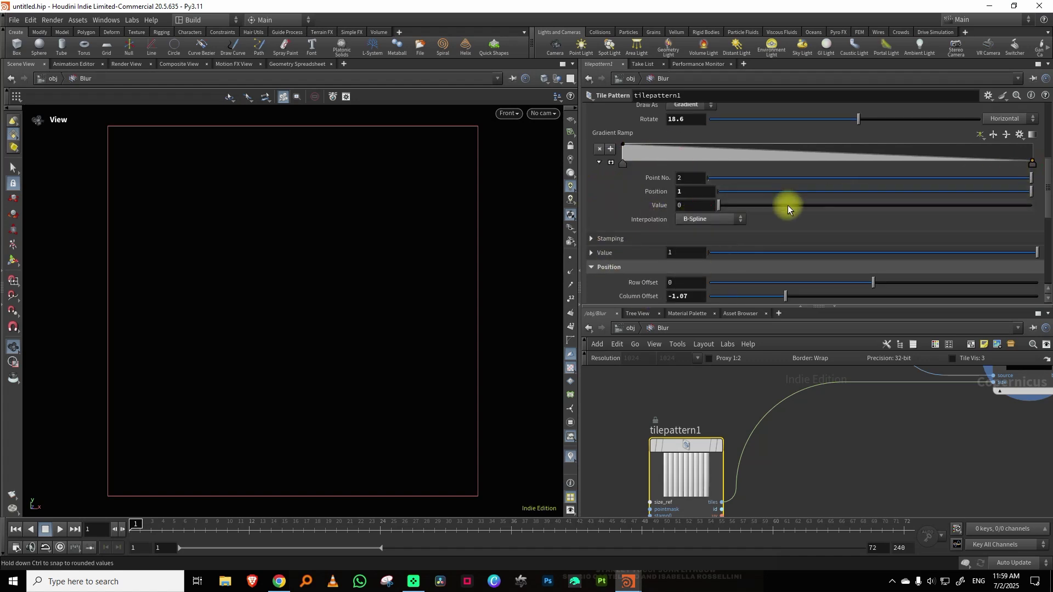
click(624, 164)
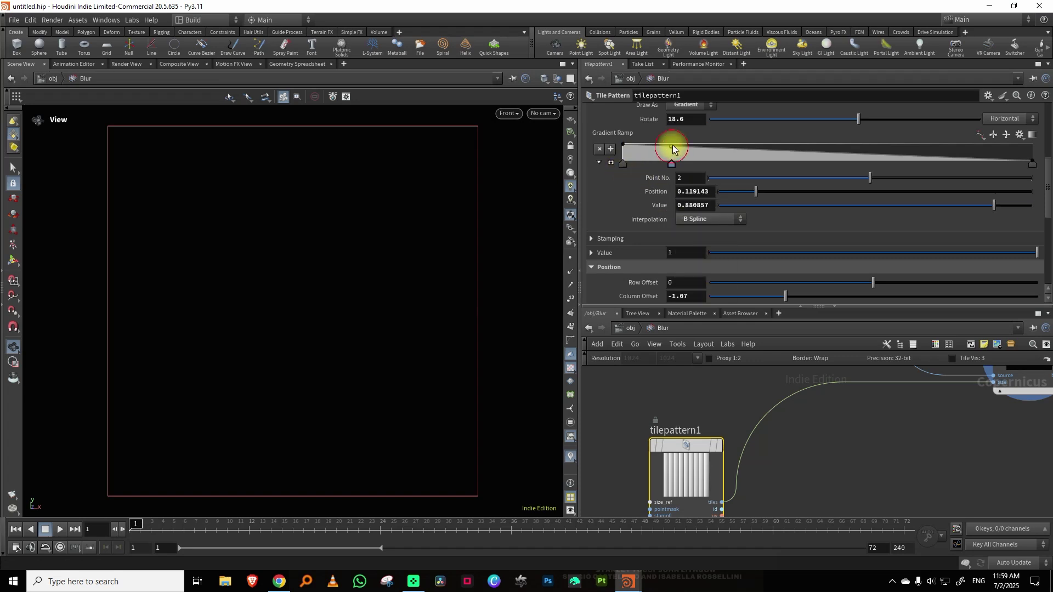
Step: At frame 30, lower the ramp's first point and add two points, the last at about position 0.3 with value 0.23
drag(181, 525, 446, 524)
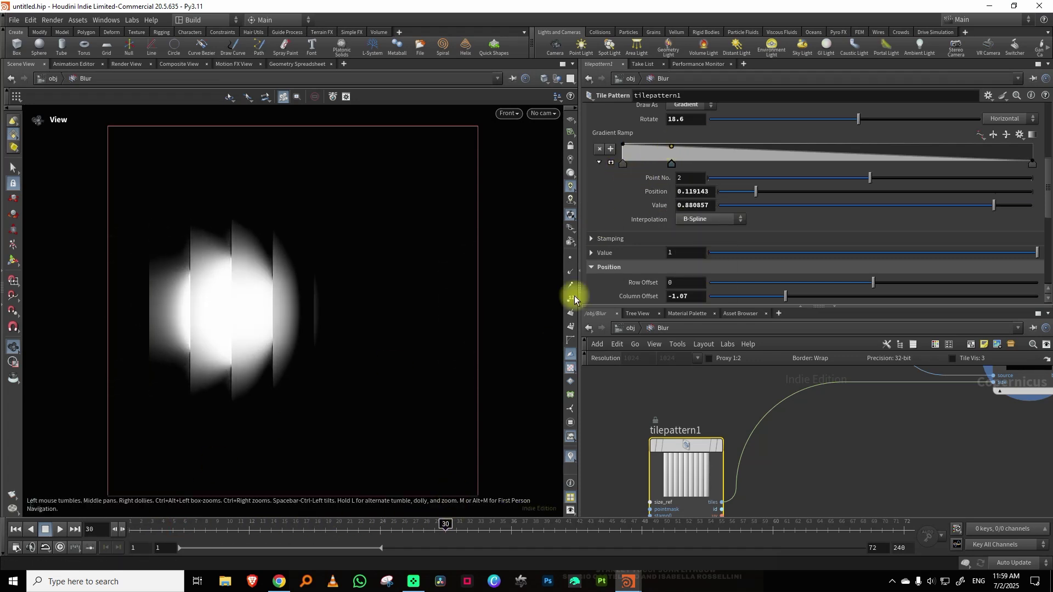
mouse_move(622, 145)
mouse_down()
mouse_move(622, 160)
mouse_move(622, 150)
mouse_up()
drag(719, 150, 746, 158)
click(748, 151)
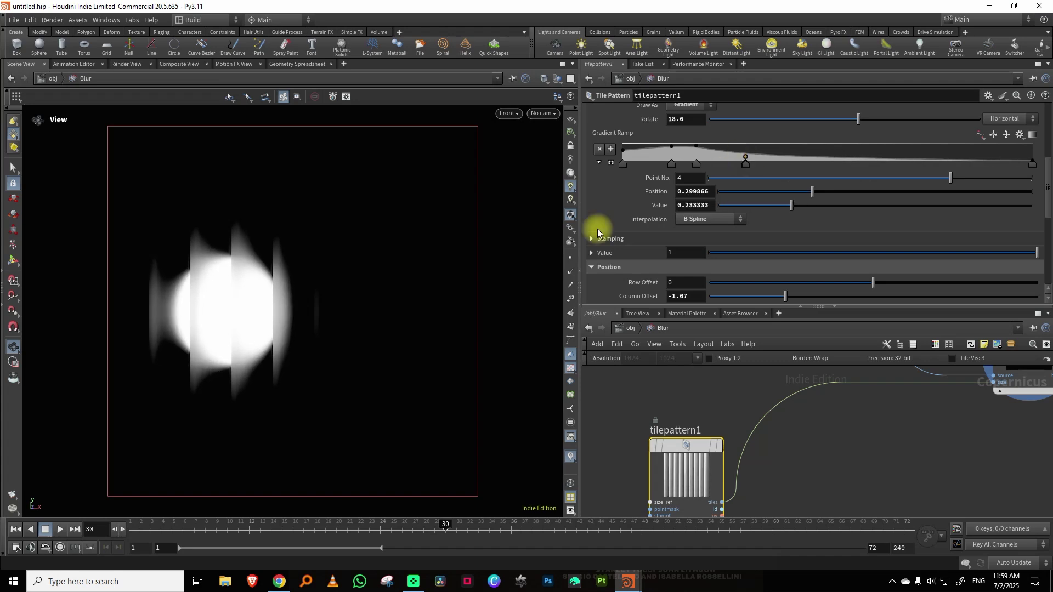
Step: Play and scrub the animation to check the blur with the reshaped gradient ramp
click(134, 527)
click(62, 529)
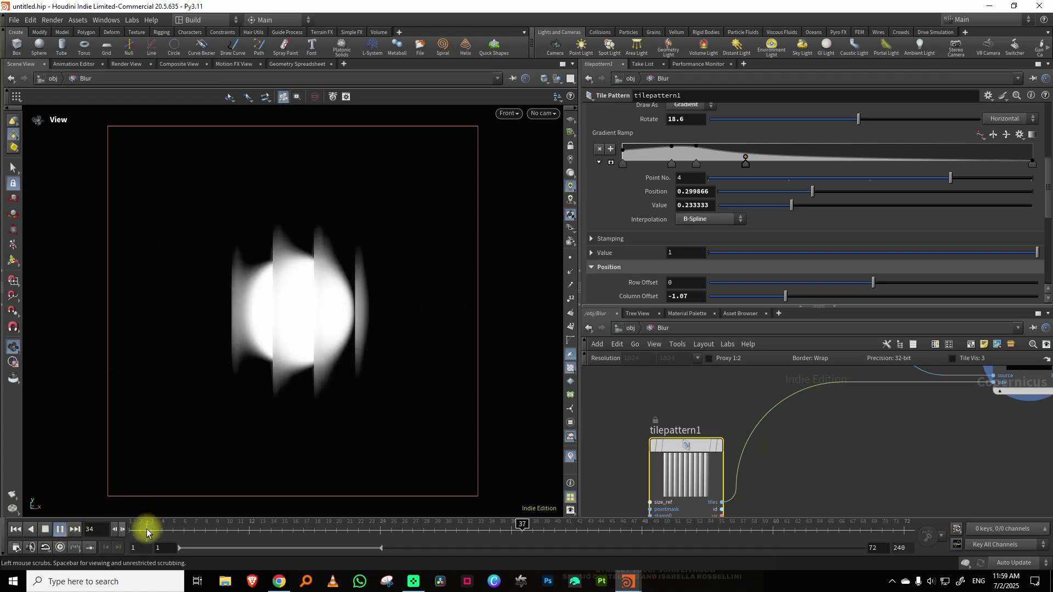
drag(176, 523, 452, 523)
Step: Try a larger horizontal scale size on the Blur node and scrub the timeline to frame 39
middle_drag(920, 451, 800, 507)
click(904, 406)
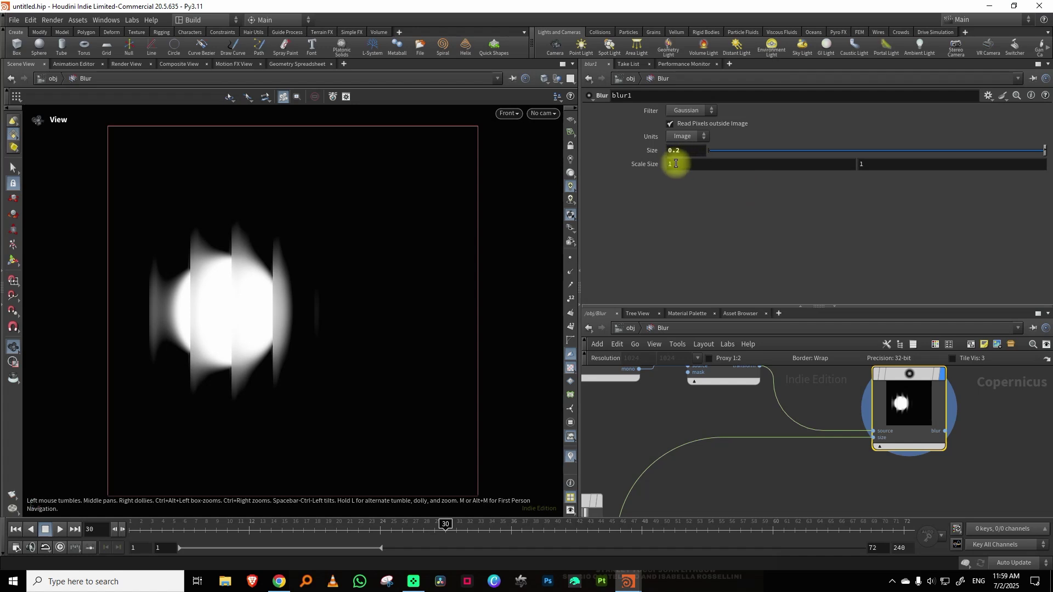
middle_drag(684, 159, 794, 158)
mouse_move(156, 527)
mouse_down()
mouse_move(86, 537)
mouse_move(154, 524)
mouse_move(579, 525)
mouse_move(545, 526)
mouse_up()
key(Up)
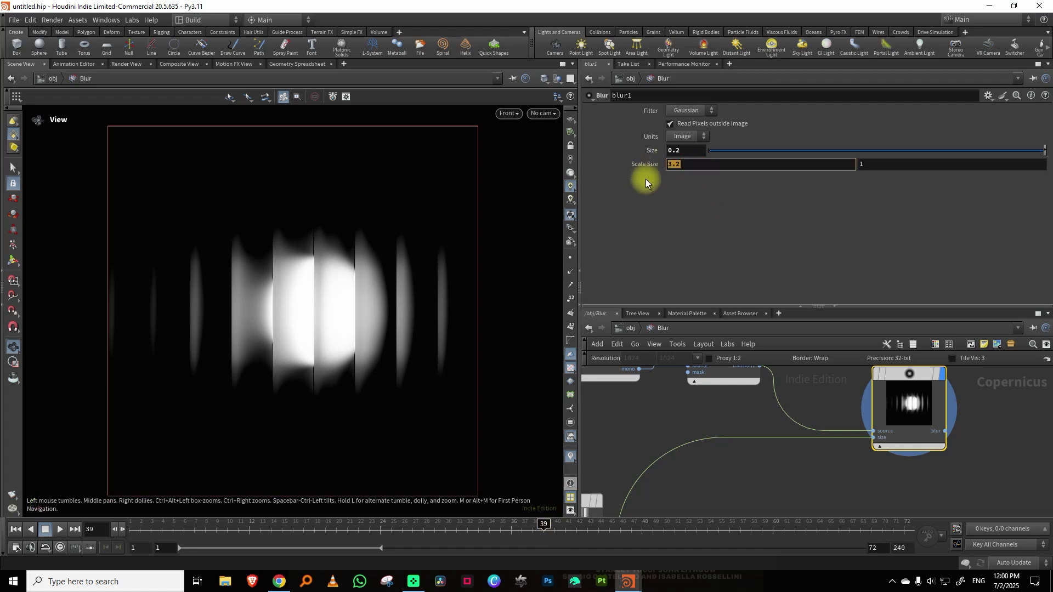
Step: Set the Blur node's vertical scale size to 3 and play and scrub the stretched blur
key(Tab)
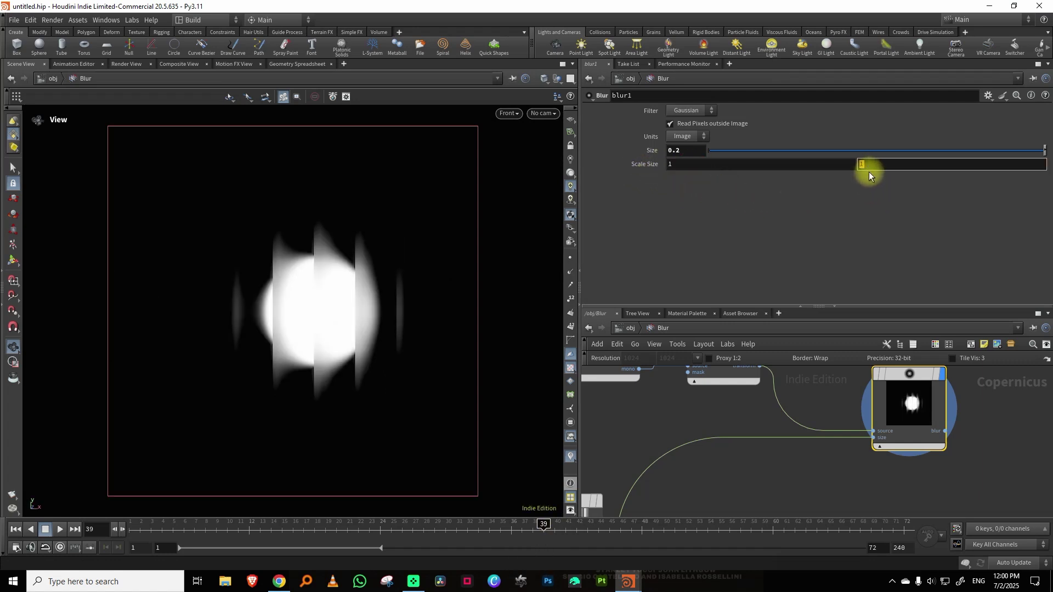
key(Return)
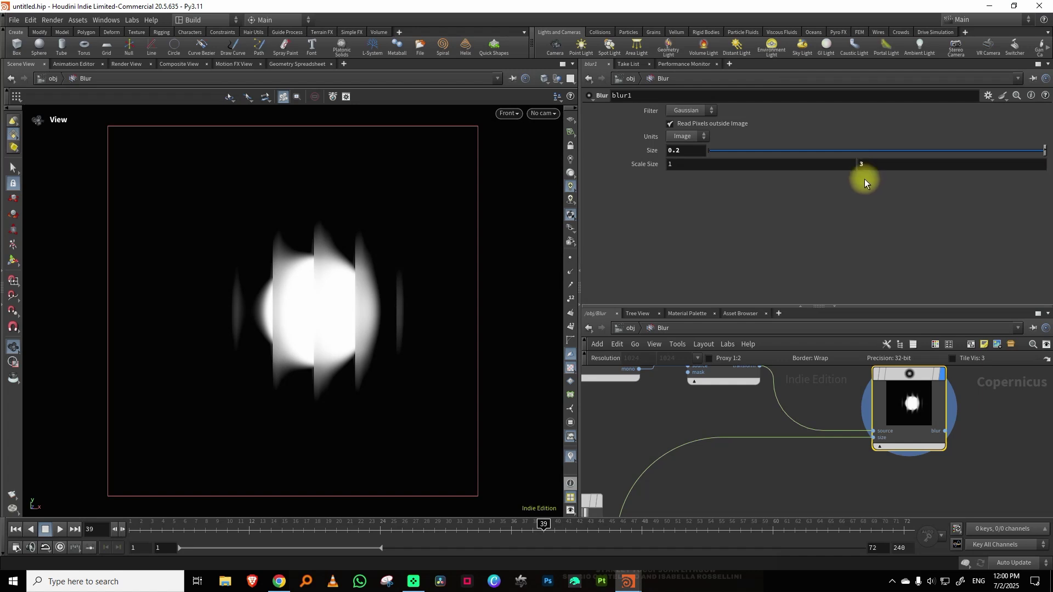
click(60, 529)
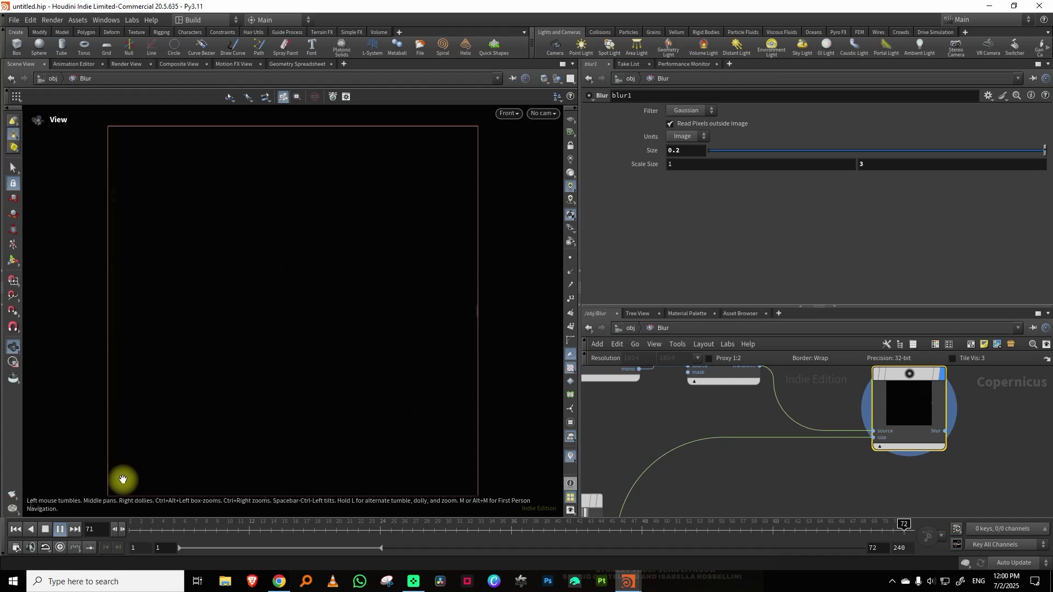
drag(141, 528, 417, 528)
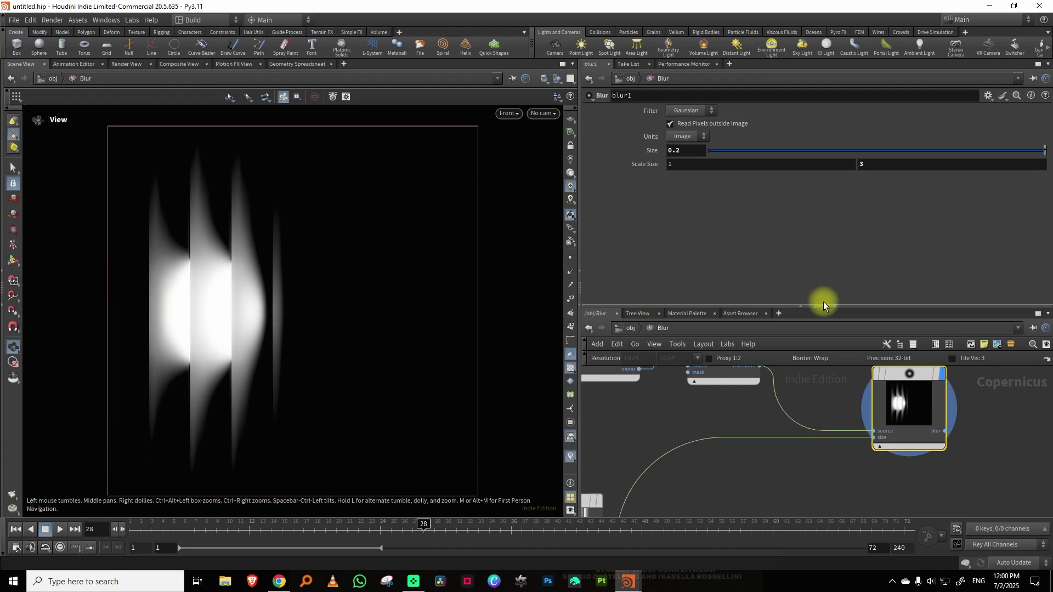
Step: Add a mono Ramp node above the Tile Pattern node, moving the Tile Pattern down to make room
drag(755, 308, 778, 207)
scroll(812, 329, up, 2)
key(Tab)
text(ramp)
click(930, 311)
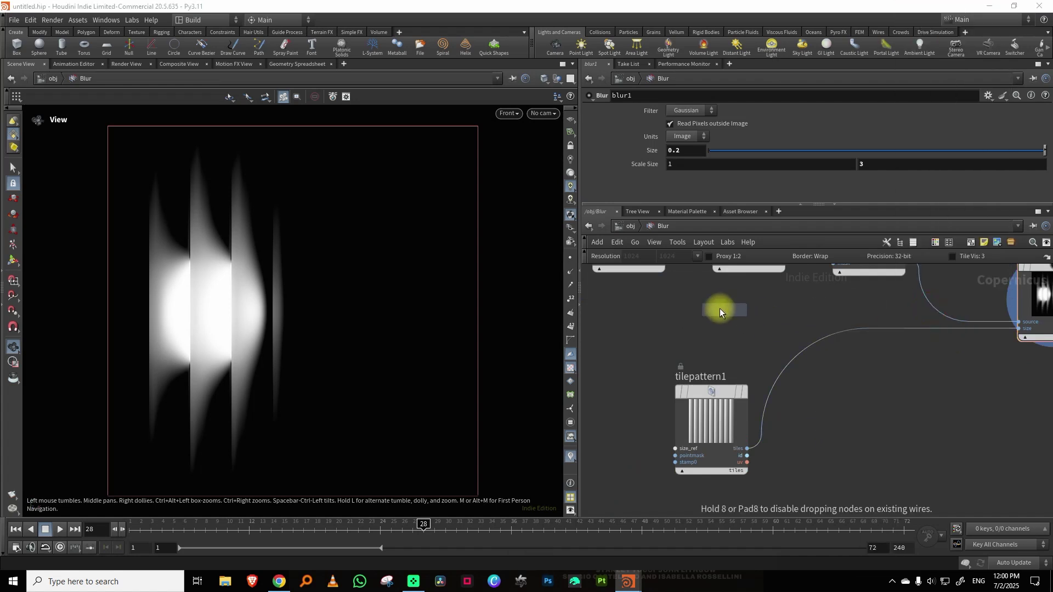
click(708, 307)
drag(712, 394, 715, 460)
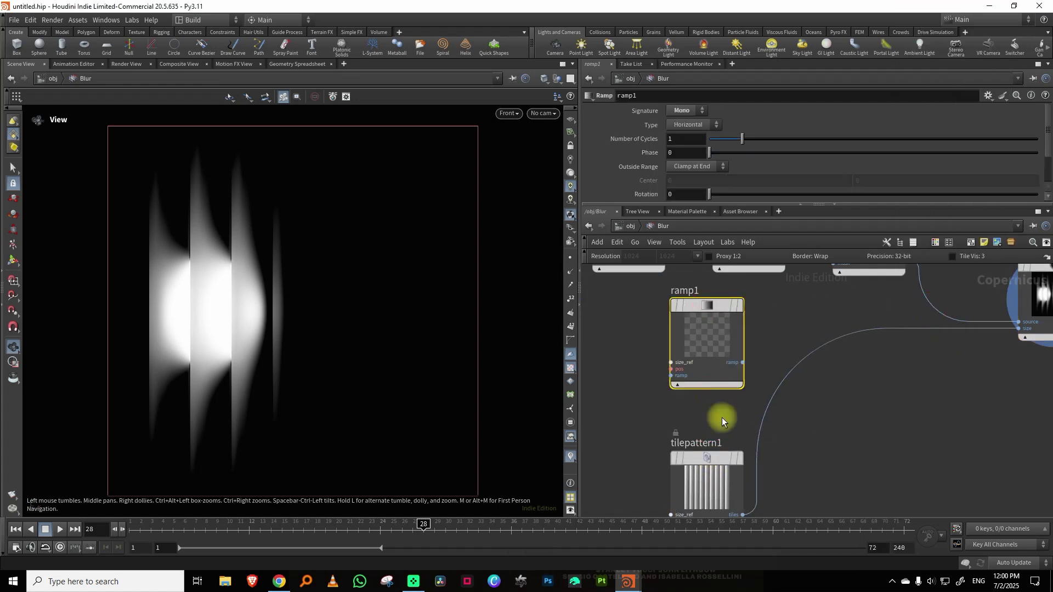
Step: Display the Ramp node's output and insert a Multiply node on the wire between the Tile Pattern and the Blur's size input
click(741, 306)
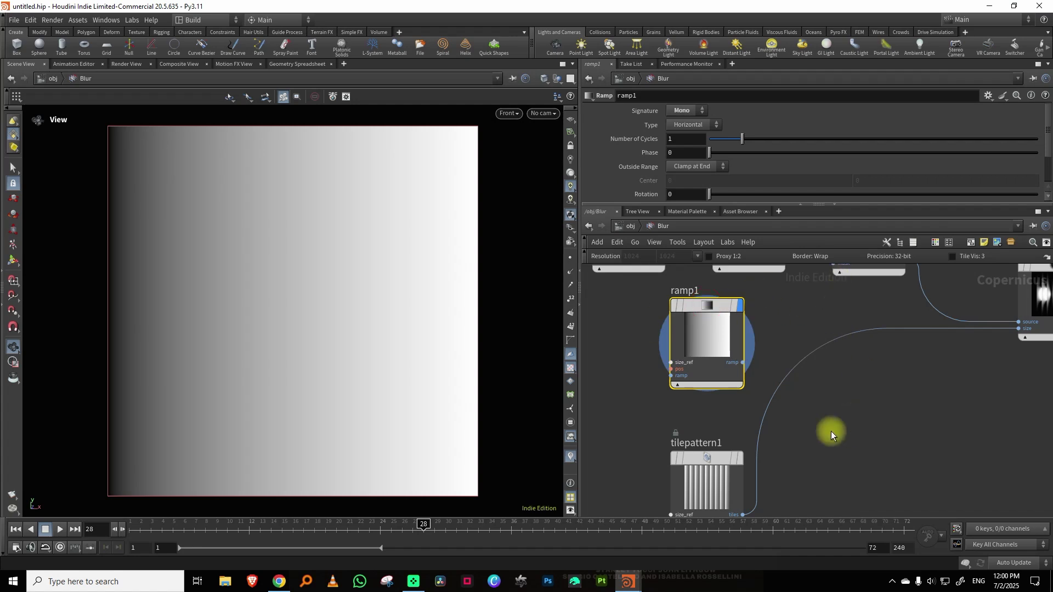
scroll(1027, 152, down, 3)
key(Tab)
text(mu)
click(939, 312)
click(855, 340)
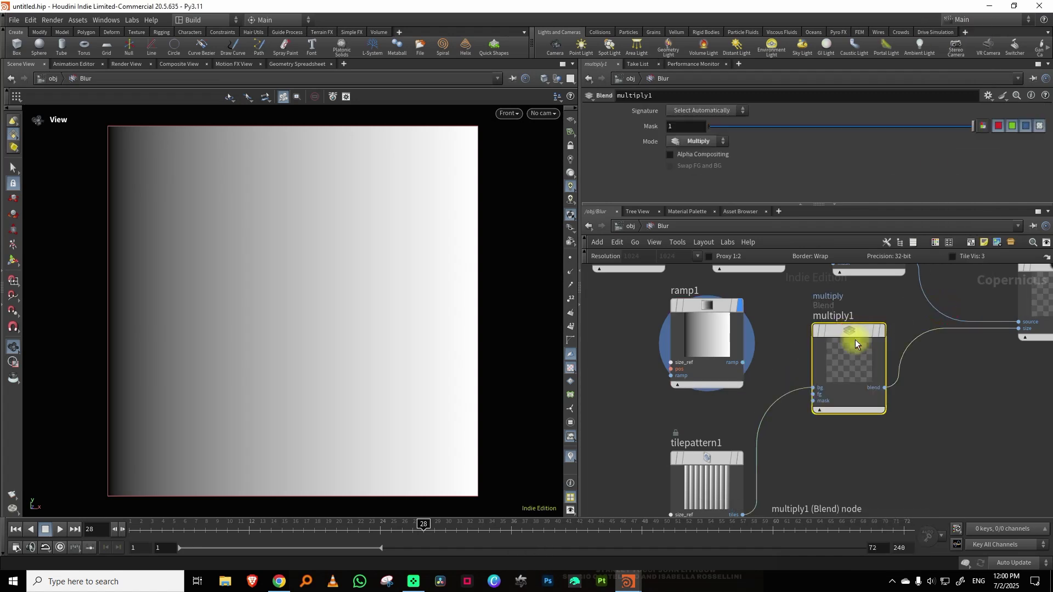
drag(855, 339, 898, 386)
Step: Wire the Ramp node into the Multiply node's background input and the Tile Pattern into its foreground input
click(742, 363)
click(855, 434)
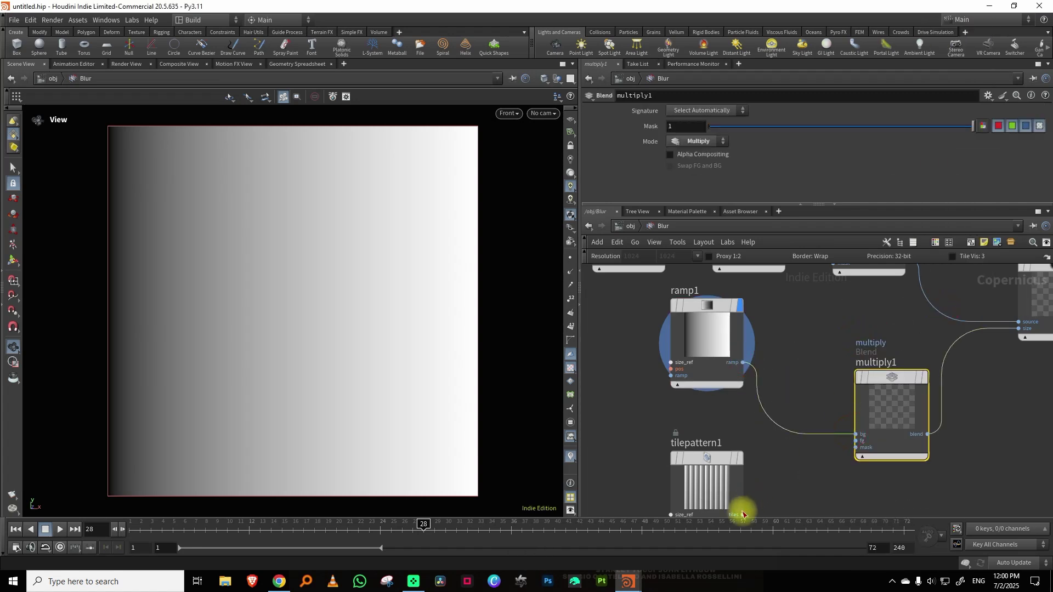
click(851, 441)
middle_drag(979, 401, 848, 423)
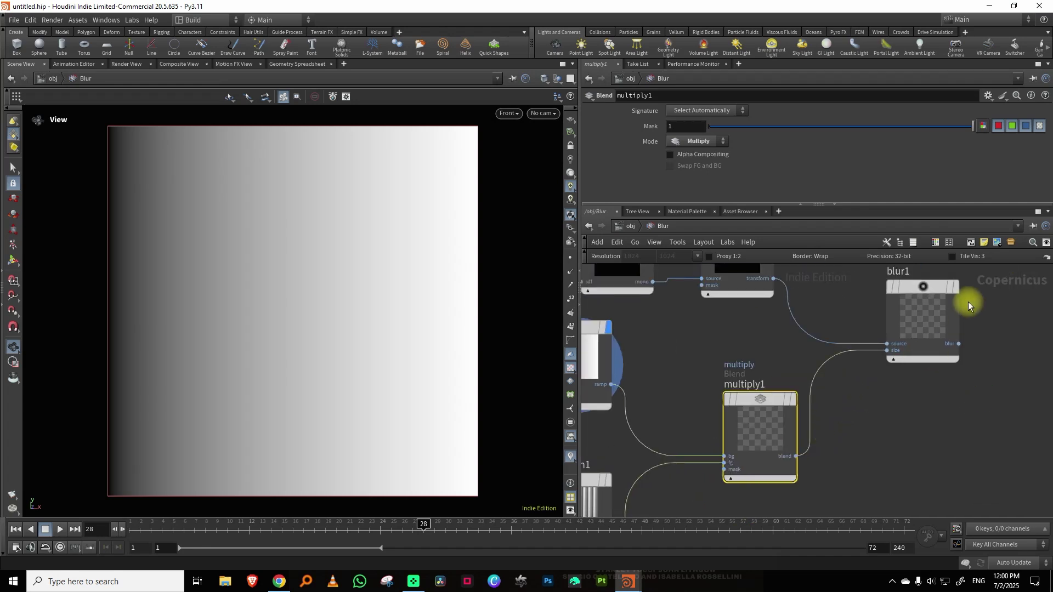
Step: Display the Blur node and play and scrub the animation to frame 40 to check the ramp-multiplied blur
click(949, 288)
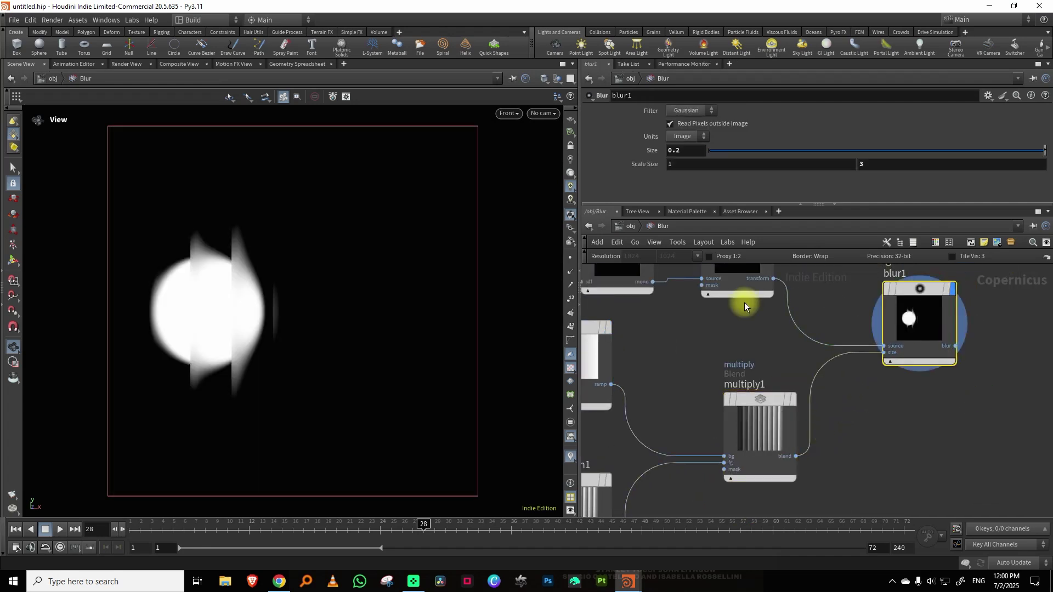
click(132, 527)
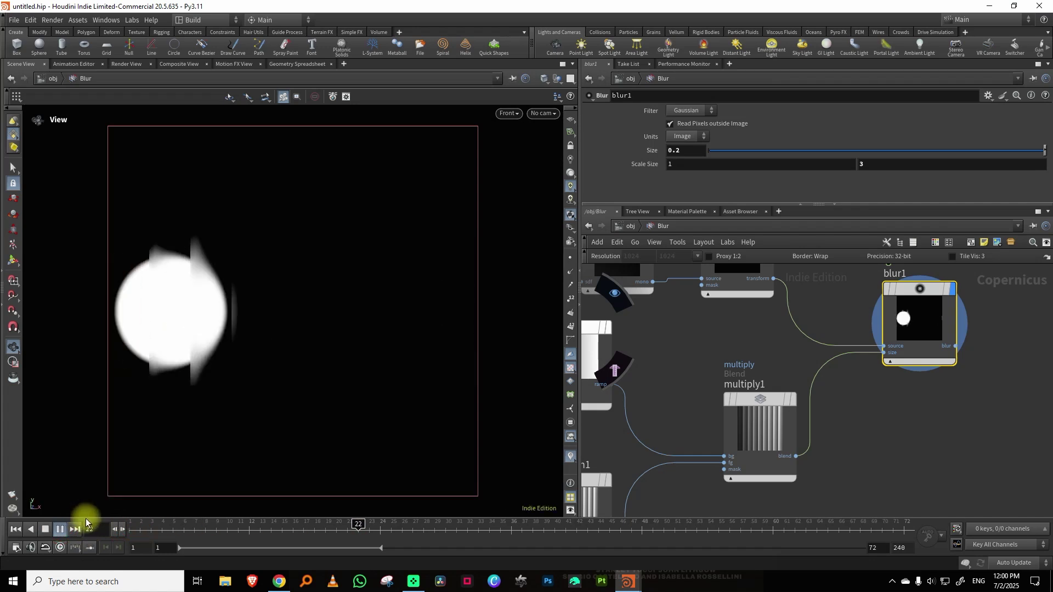
click(164, 530)
drag(164, 530, 557, 515)
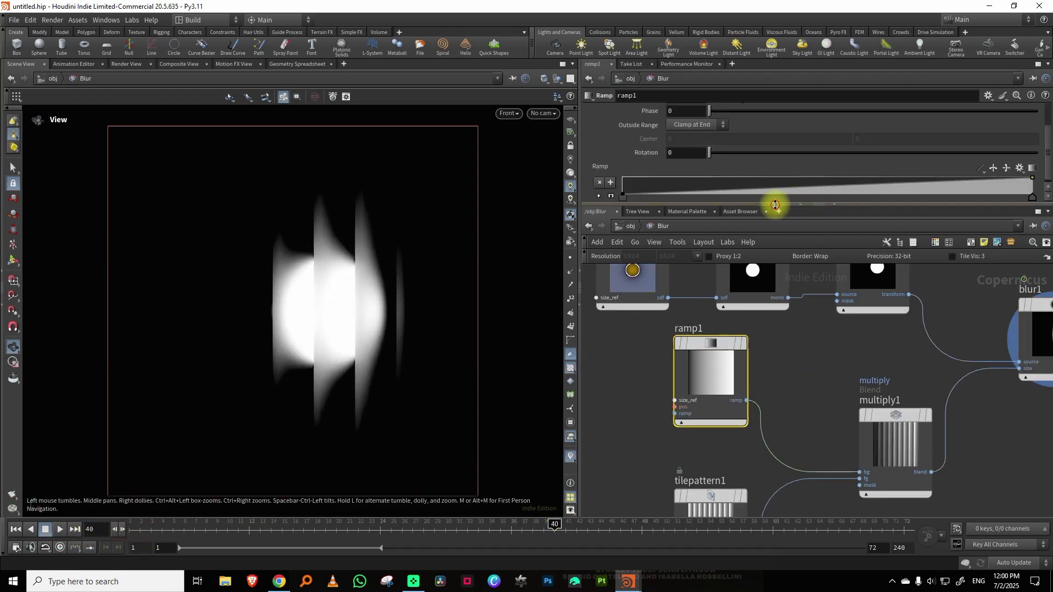
Step: Add a raised point near the middle of the Ramp node's curve and play and scrub the result to frame 43
drag(775, 205, 801, 288)
click(799, 223)
drag(799, 223, 814, 225)
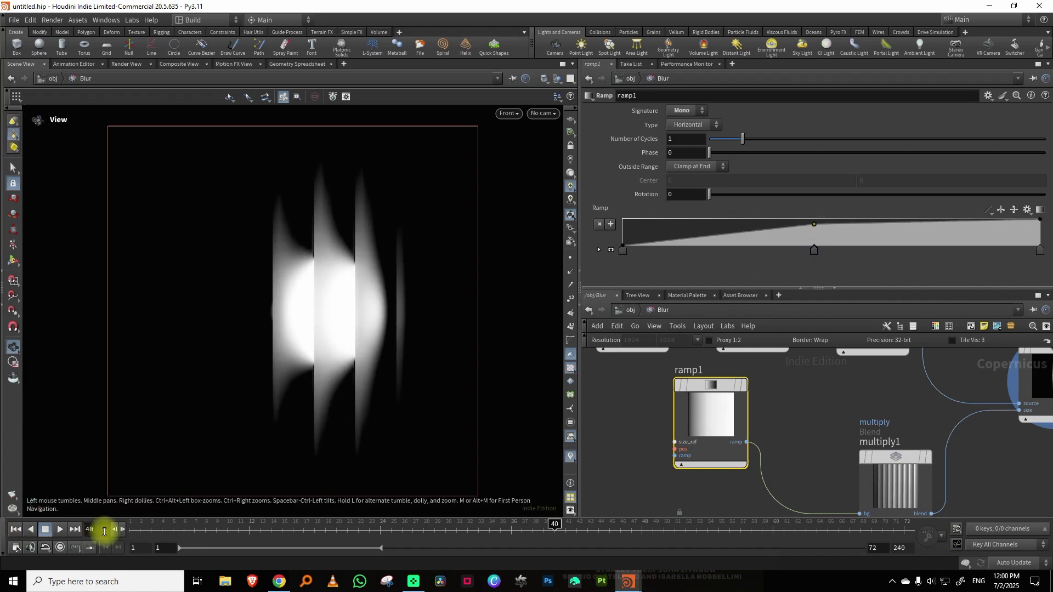
click(60, 529)
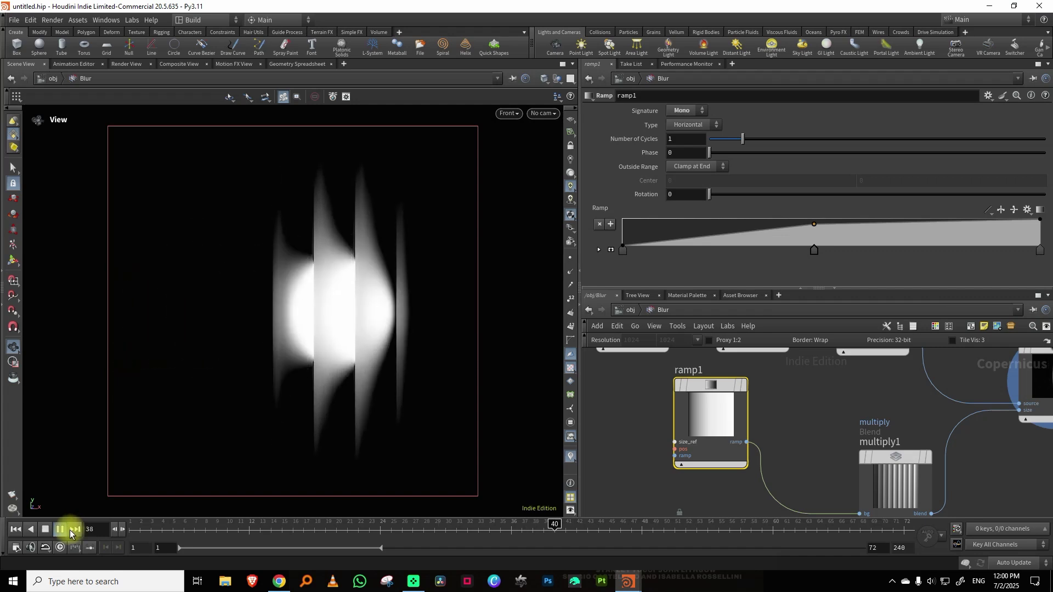
click(451, 529)
drag(451, 529, 591, 526)
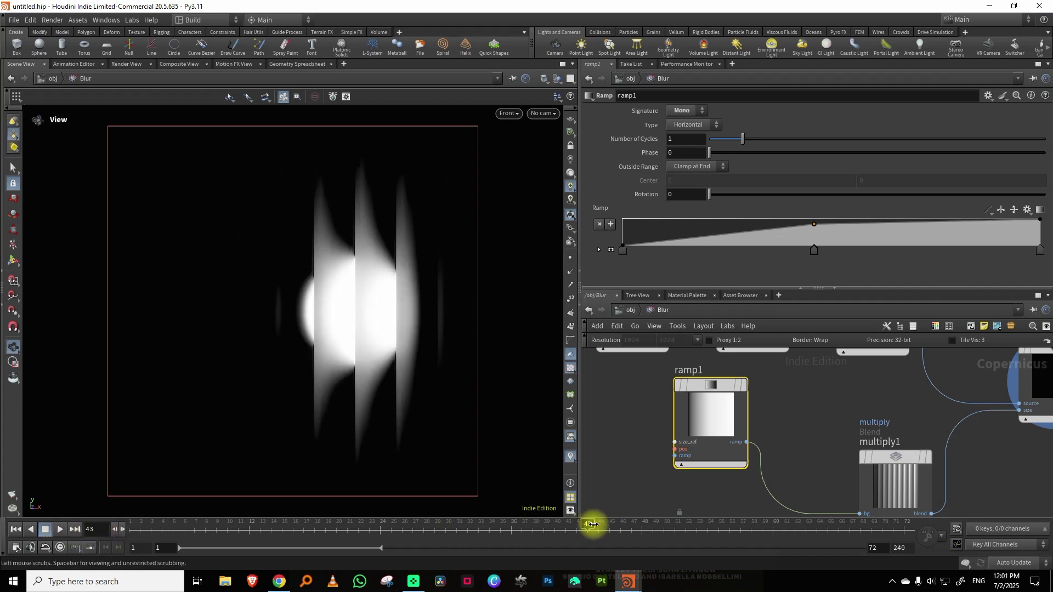
Step: Try a scale size of 3 horizontally and 0.5 vertically on the Blur node and play the animation
middle_drag(877, 404, 695, 450)
click(857, 406)
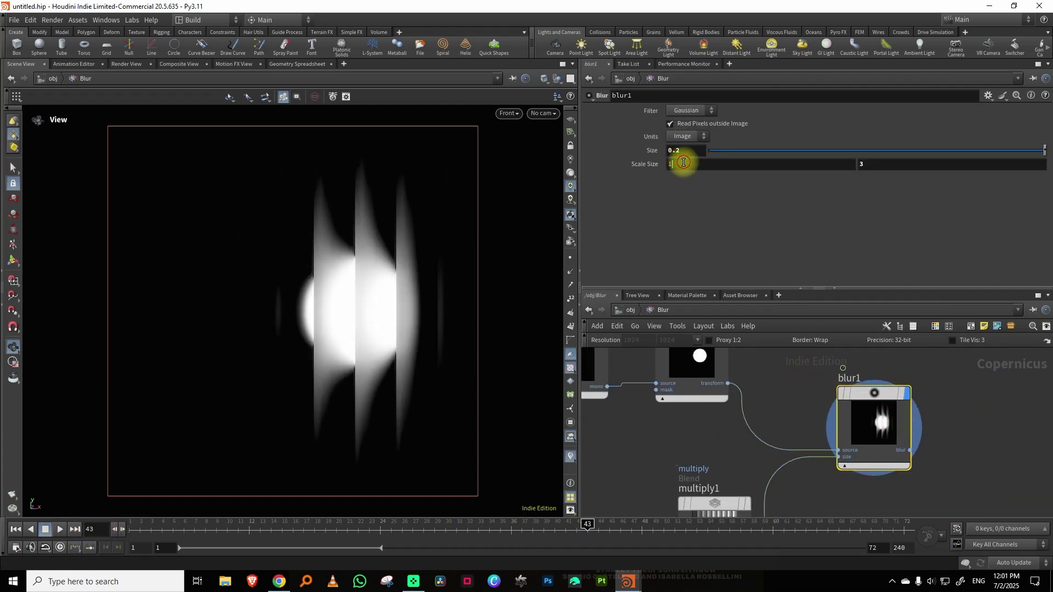
text(3)
key(Tab)
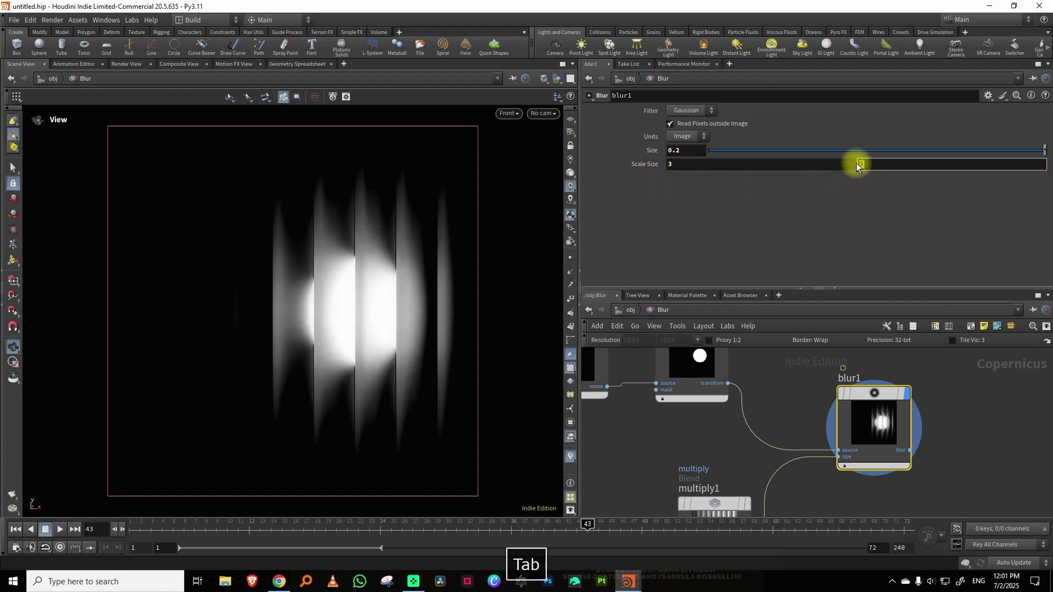
text(0.5)
key(Return)
drag(175, 525, 77, 524)
click(60, 530)
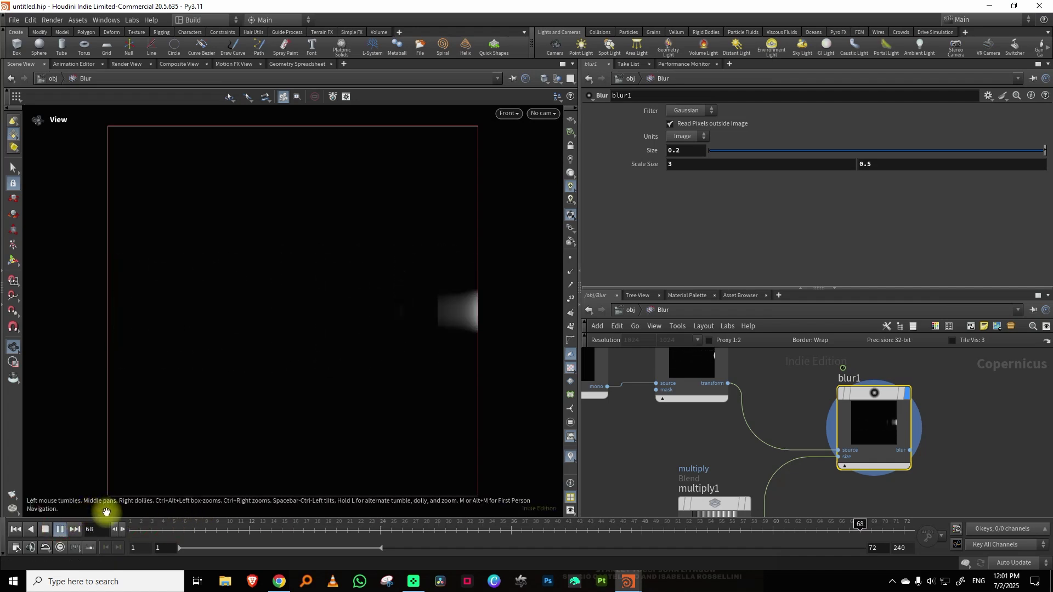
Step: Set the Blur node's scale size to 1 horizontally and 4 vertically and scrub to frame 37
click(874, 164)
text(1)
key(Return)
click(670, 164)
text(1)
key(Tab)
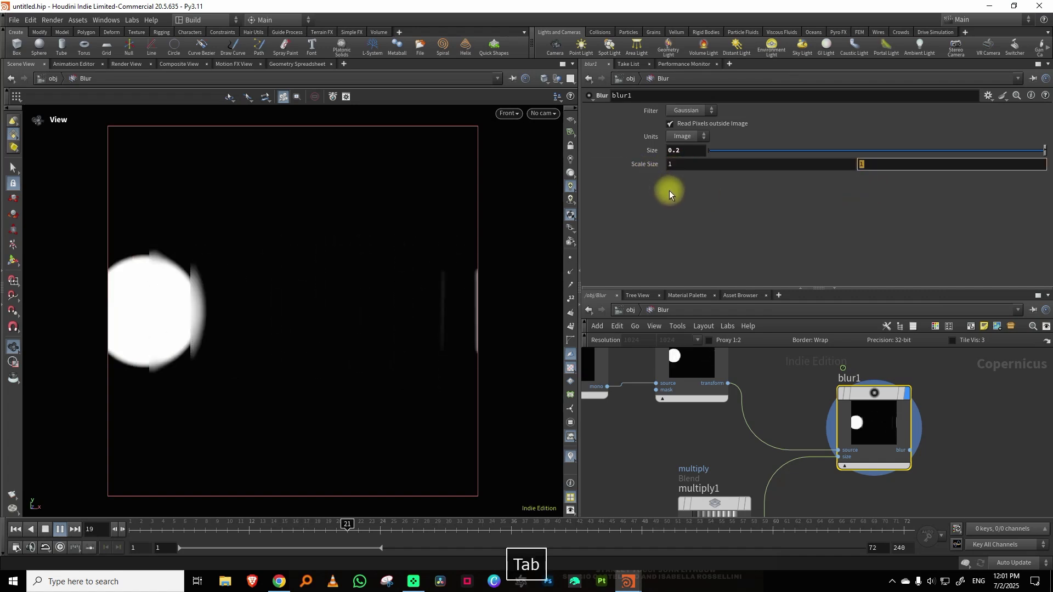
text(4)
key(Return)
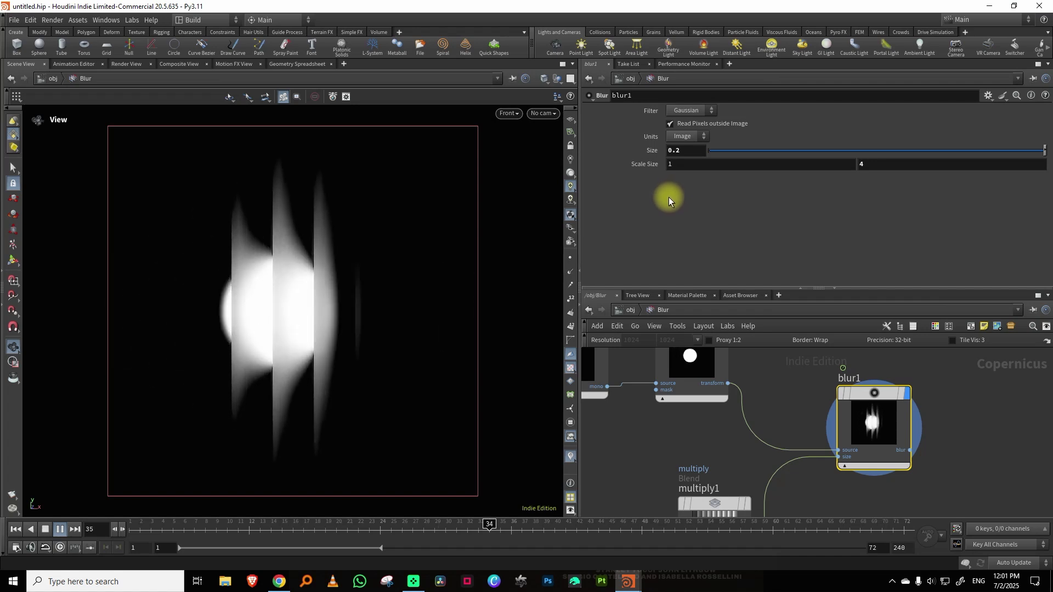
drag(494, 529, 527, 528)
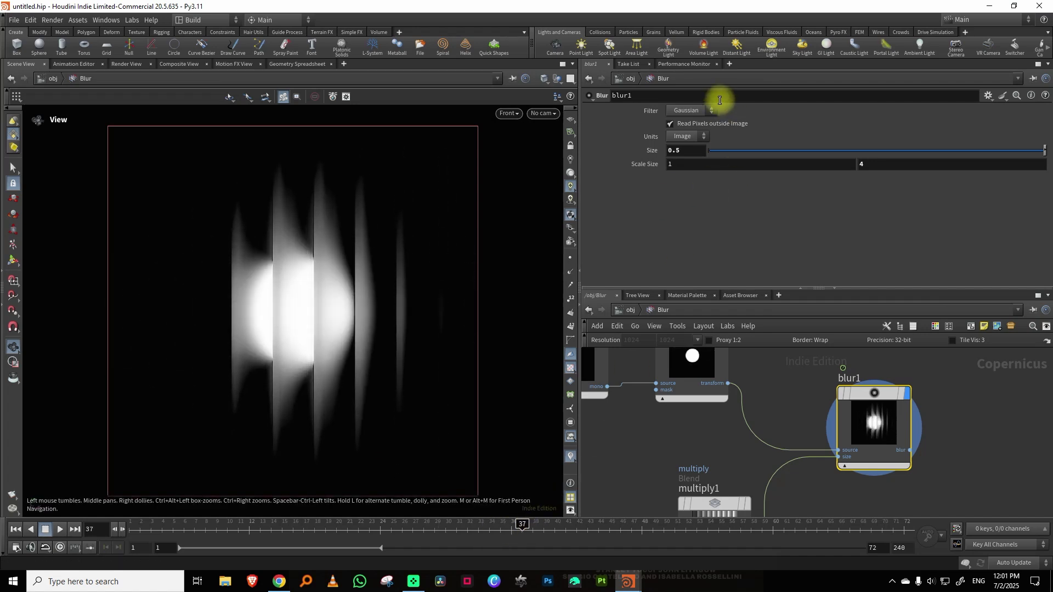
Step: Set the Blur node's size to 0.5 and its filter to Box, and scrub through the frames to 43
click(694, 122)
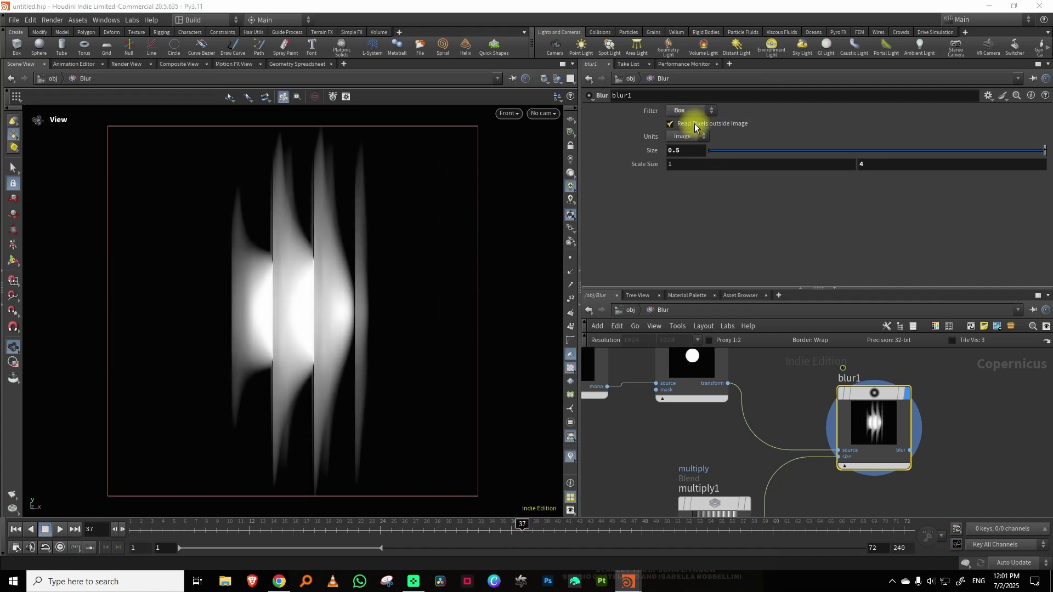
drag(142, 527, 588, 528)
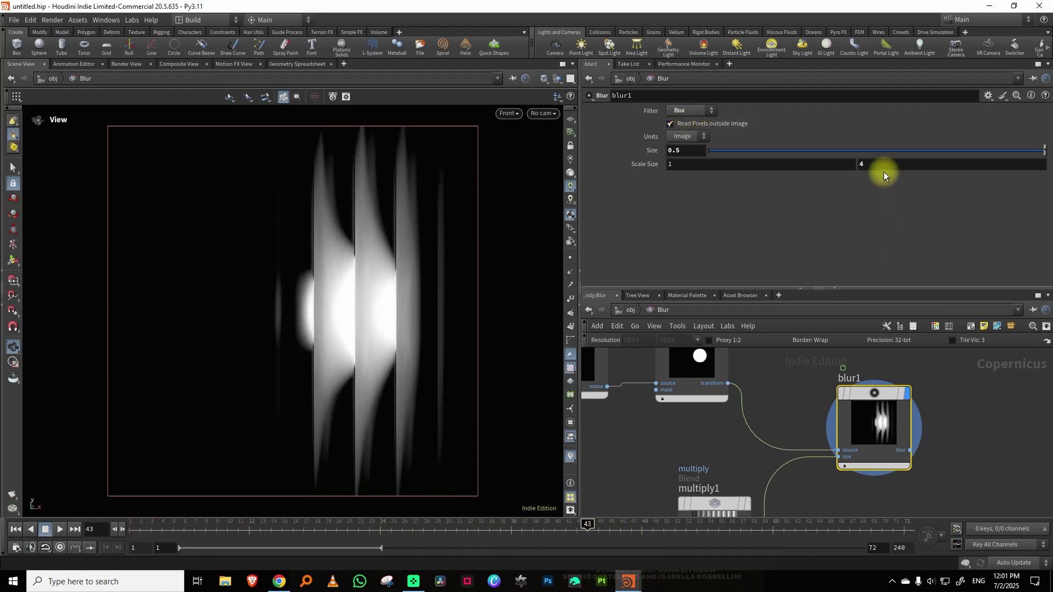
Step: Set the Blur node's vertical scale size to 3 and play the animation to frame 46
text(3)
key(Return)
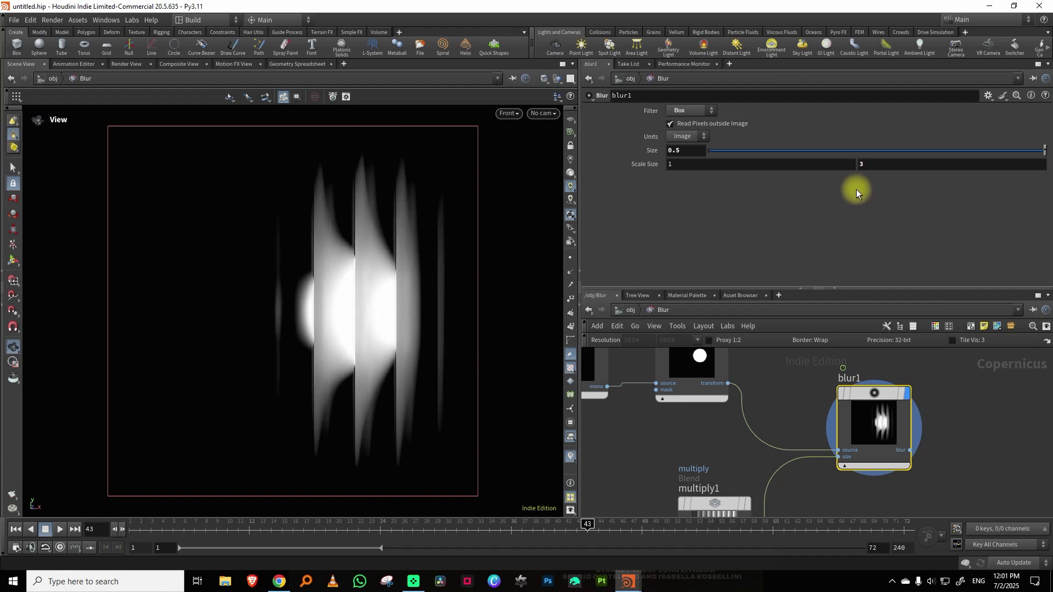
click(60, 530)
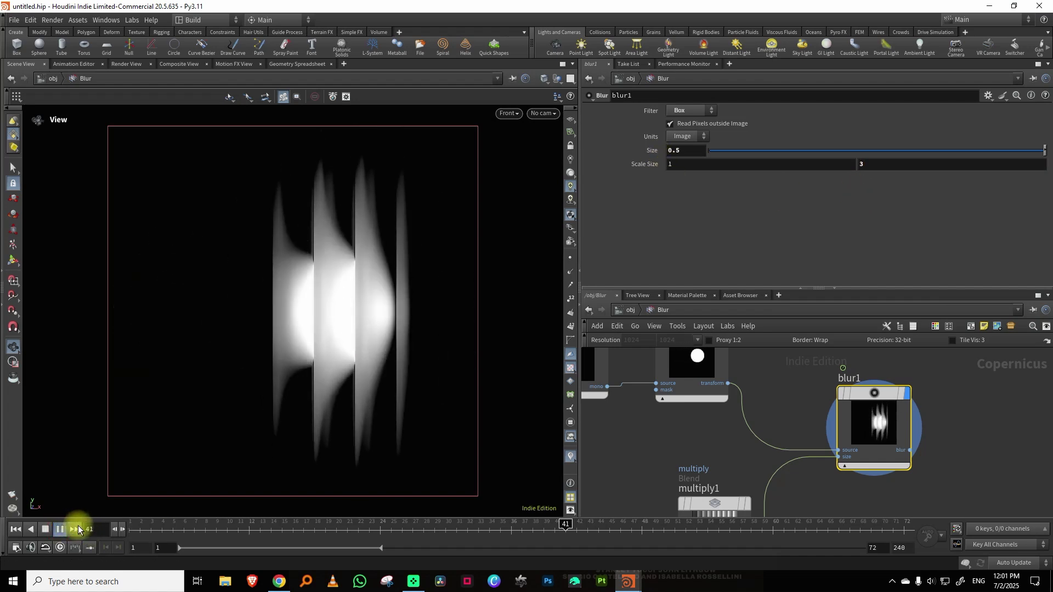
click(759, 287)
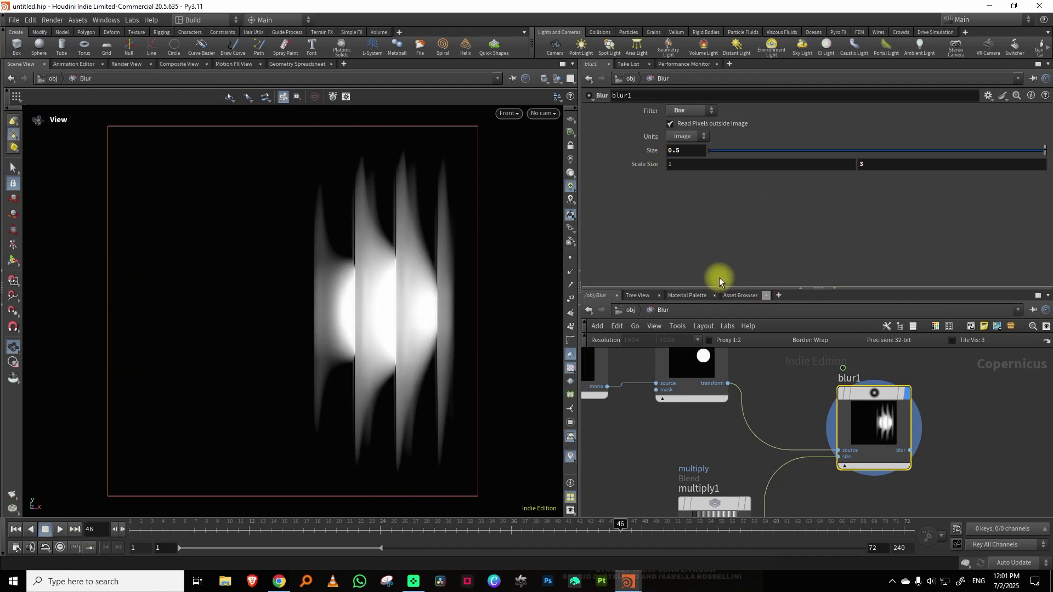
Step: Enlarge the network pane and move the Transform 2D node slightly up to tidy the layout
drag(723, 286, 766, 164)
scroll(975, 331, down, 4)
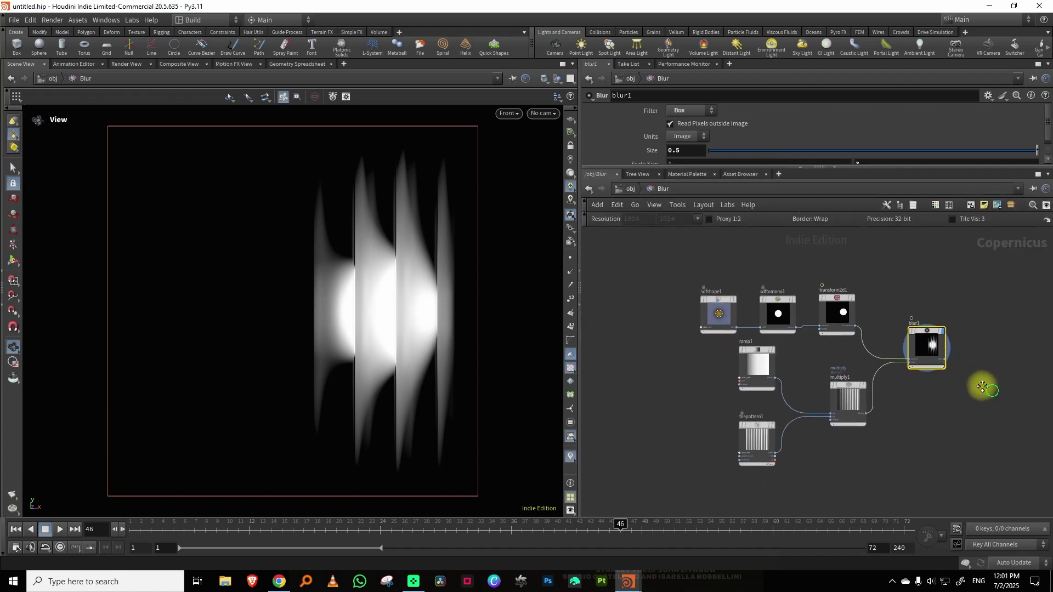
middle_drag(982, 387, 895, 375)
drag(758, 310, 758, 311)
drag(751, 303, 763, 282)
Step: Add a Mono to RGB node after the Blur node, fed by the blur output and displayed in the viewer
middle_drag(921, 311, 810, 333)
scroll(835, 324, up, 3)
click(825, 344)
key(Tab)
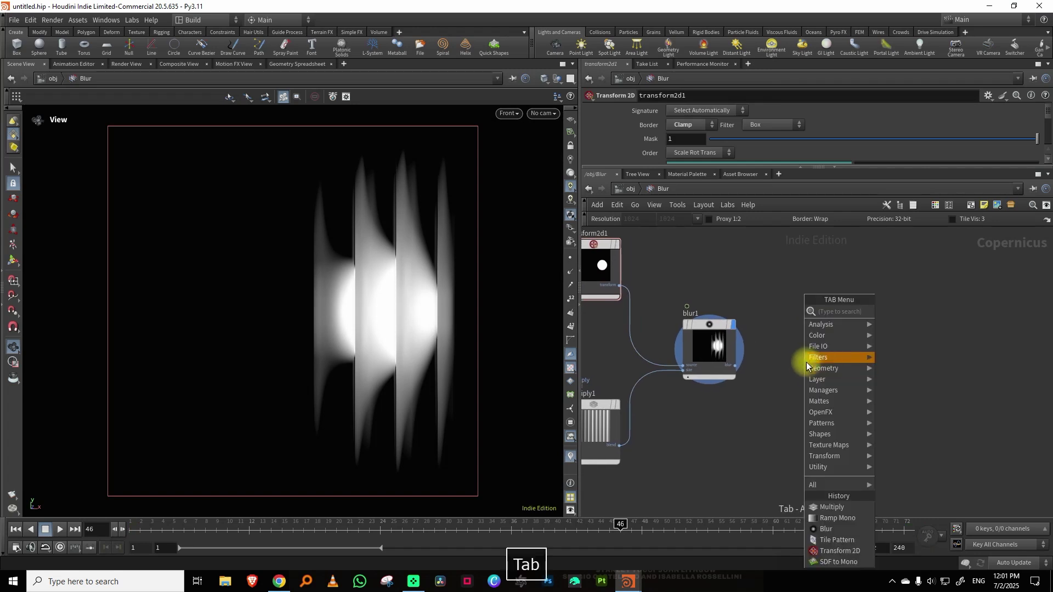
text(monot)
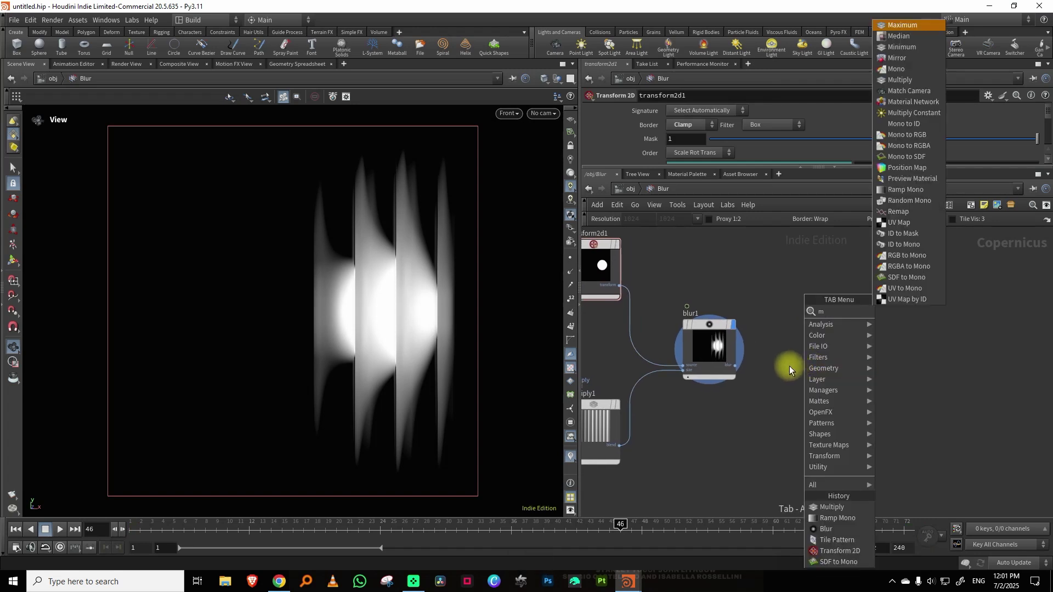
click(907, 322)
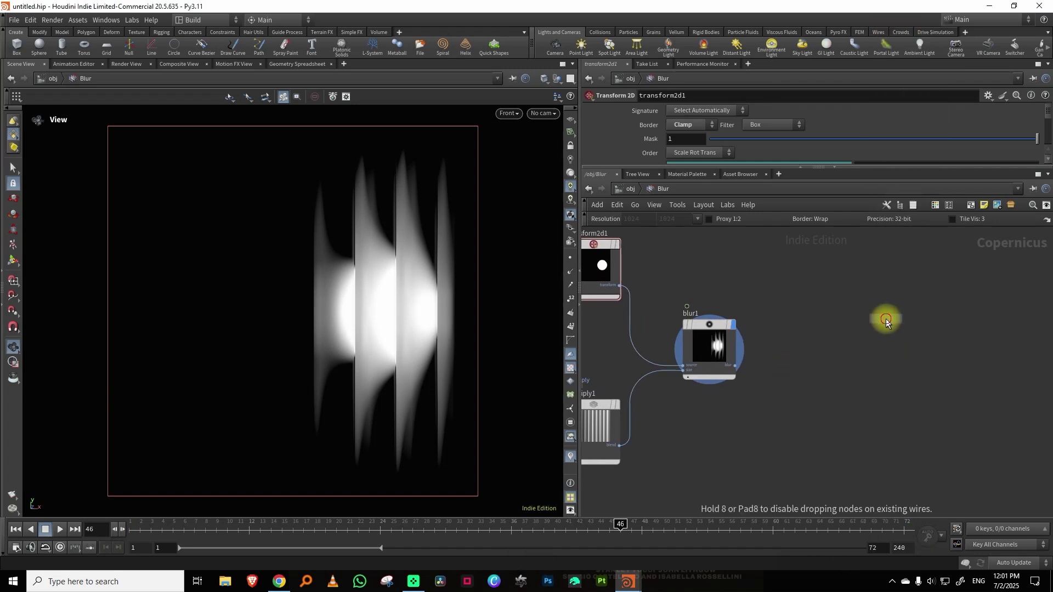
click(911, 323)
Step: Try the Blackbody preset on the Mono to RGB ramp, switch it to Magma, and play the coloured animation from the start
drag(740, 167, 795, 297)
click(1040, 196)
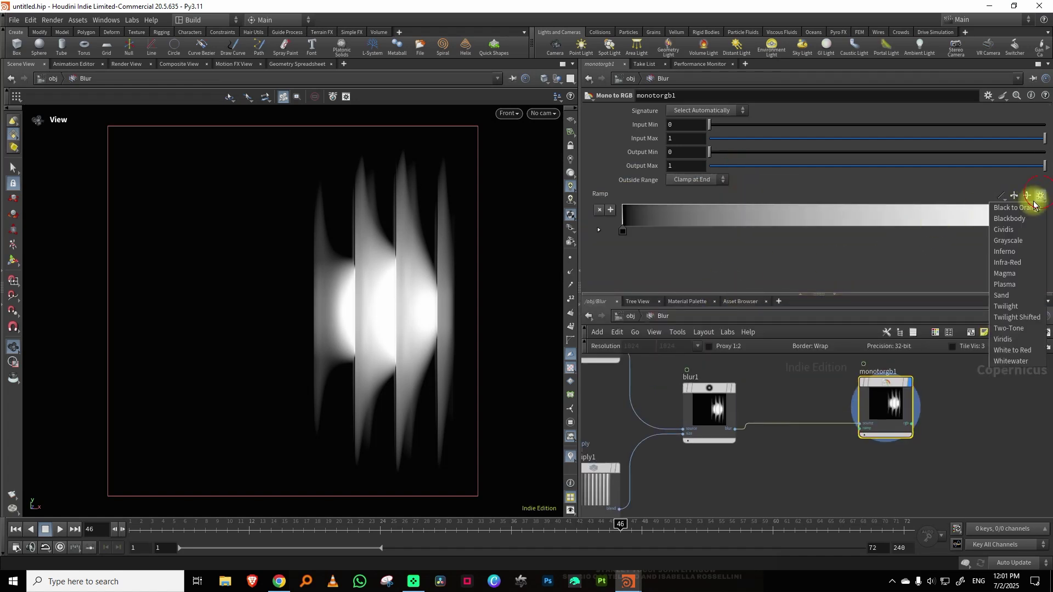
click(1023, 220)
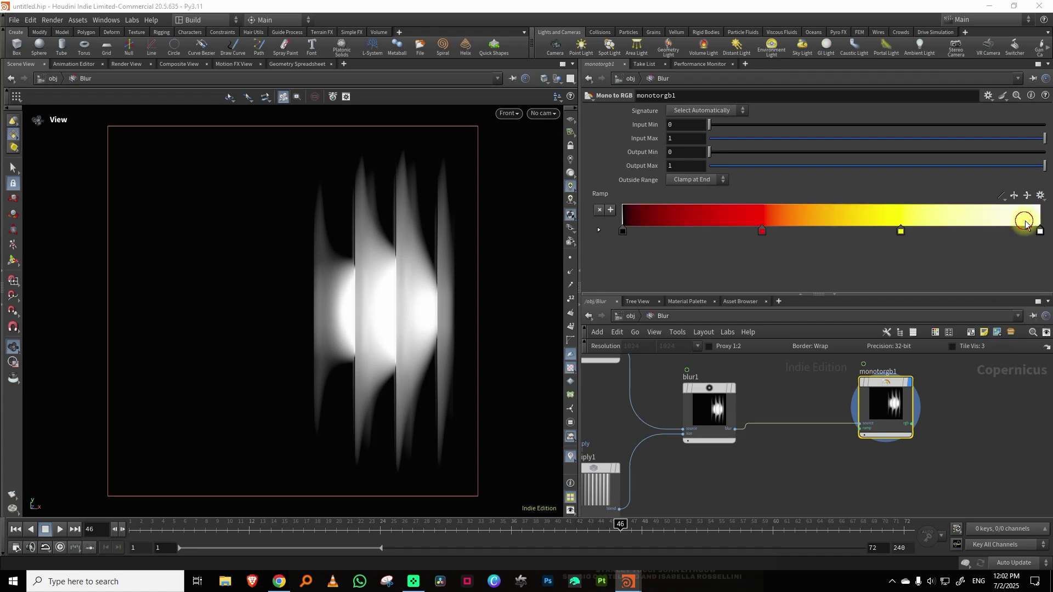
click(1040, 196)
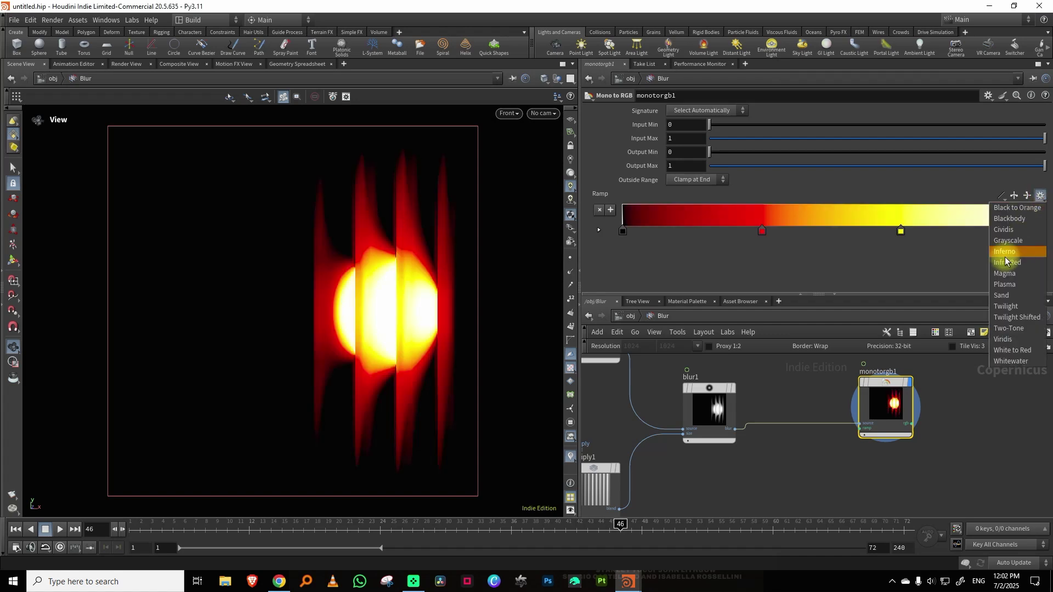
click(1013, 275)
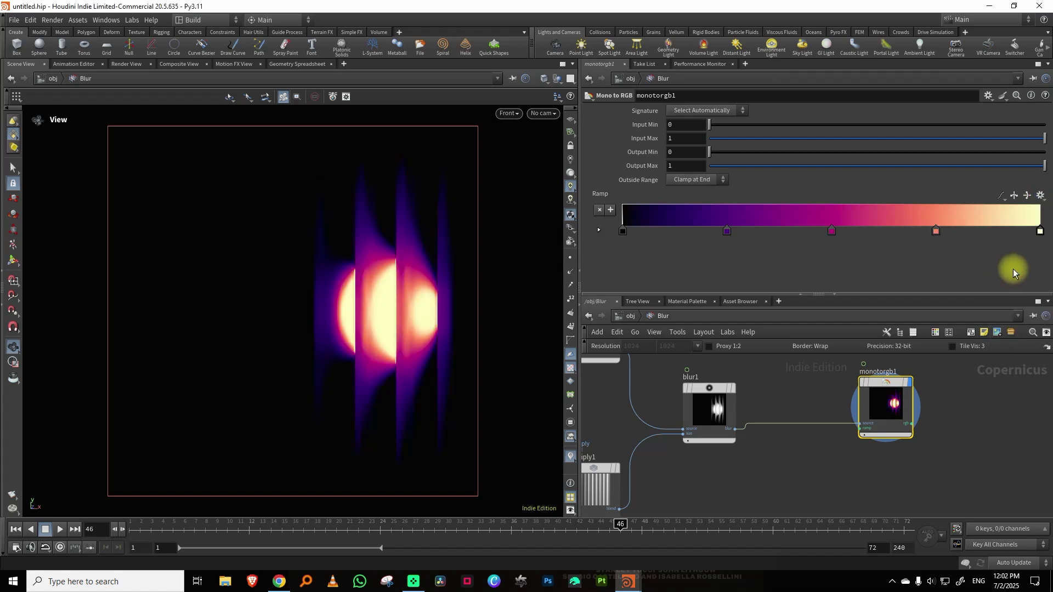
click(136, 526)
click(60, 529)
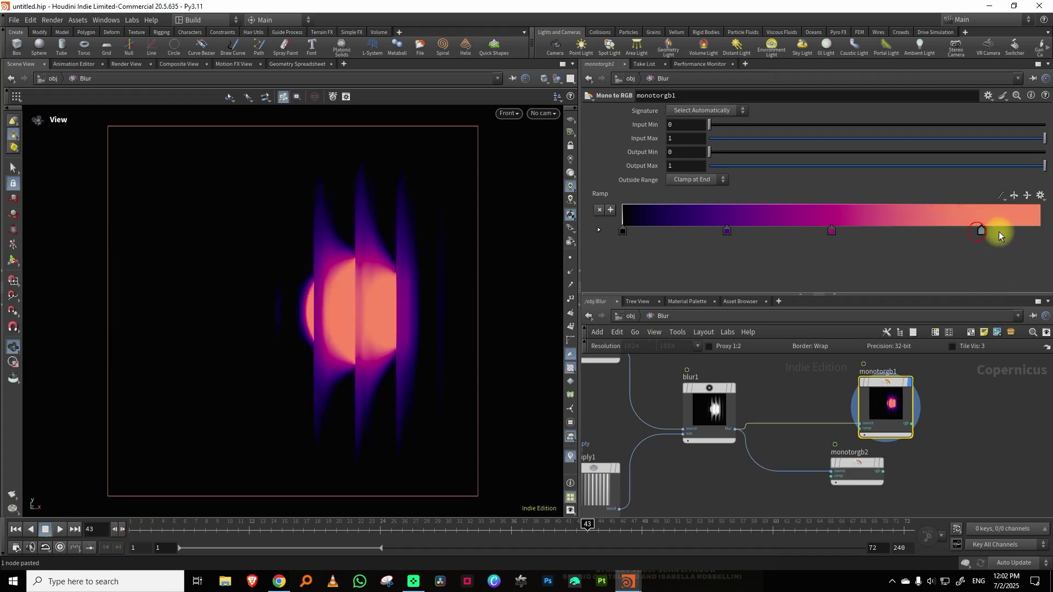
Step: Move the salmon stop to the bright end of the Mono to RGB ramp and change its hue to light cyan
drag(999, 233, 1044, 235)
double_click(1037, 233)
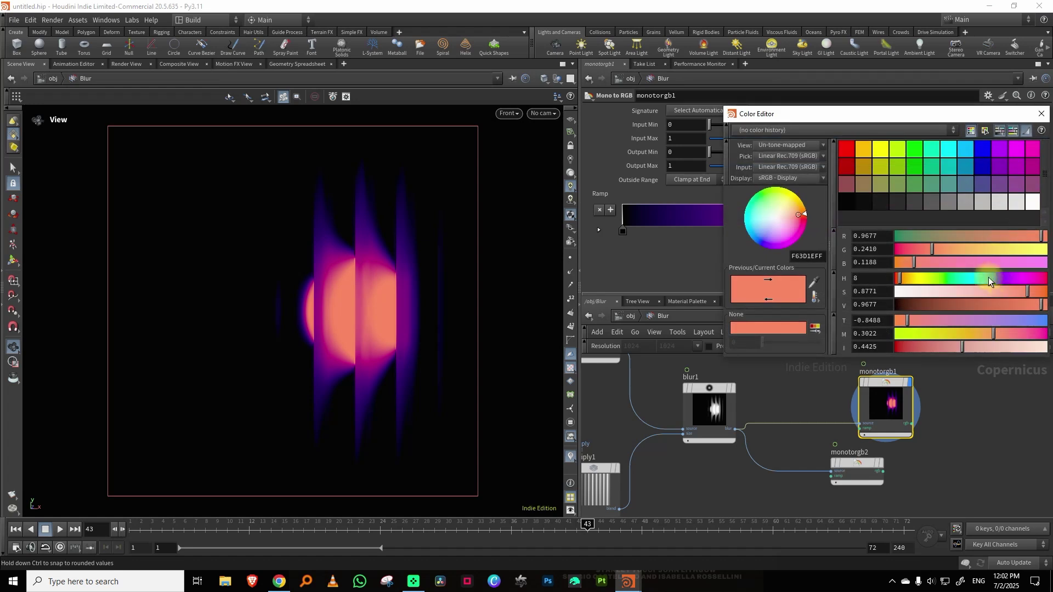
drag(990, 281, 973, 276)
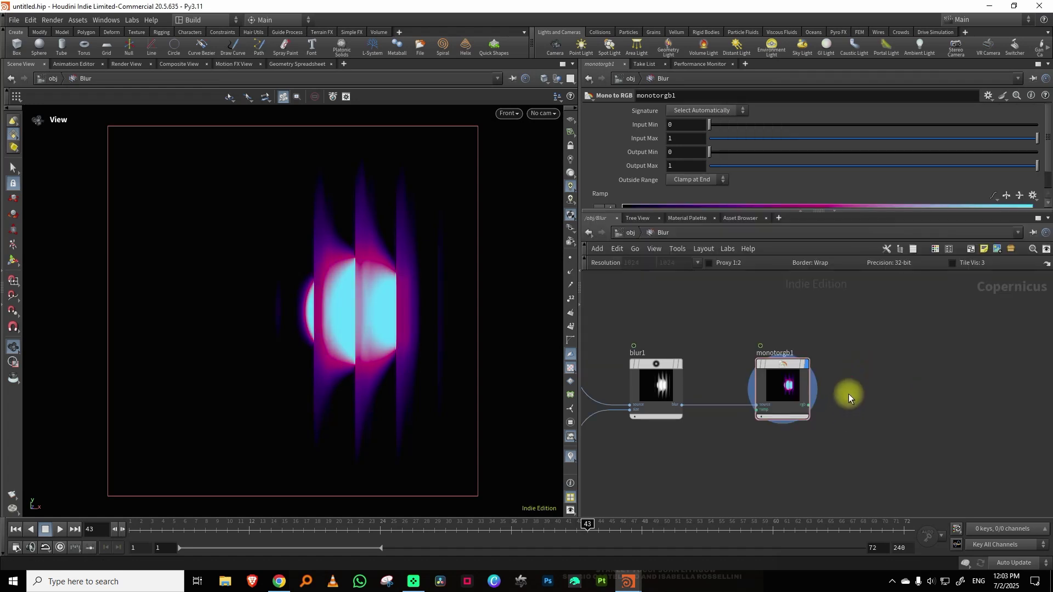
Step: Add a Glow node after the Mono to RGB node, fed by its rgb output and displayed in the viewer
key(Tab)
text(glo)
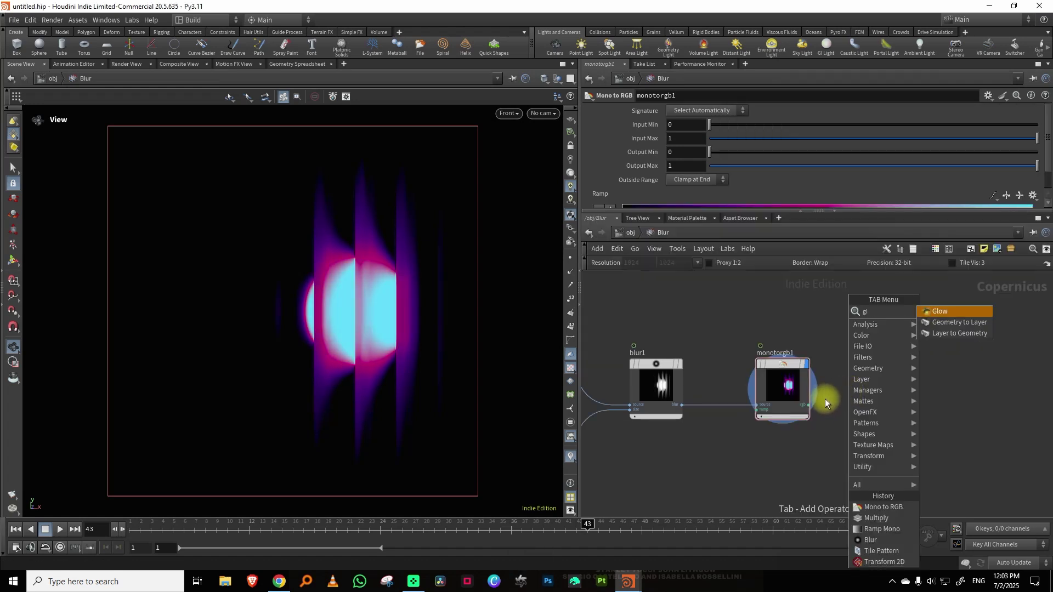
click(931, 313)
click(885, 351)
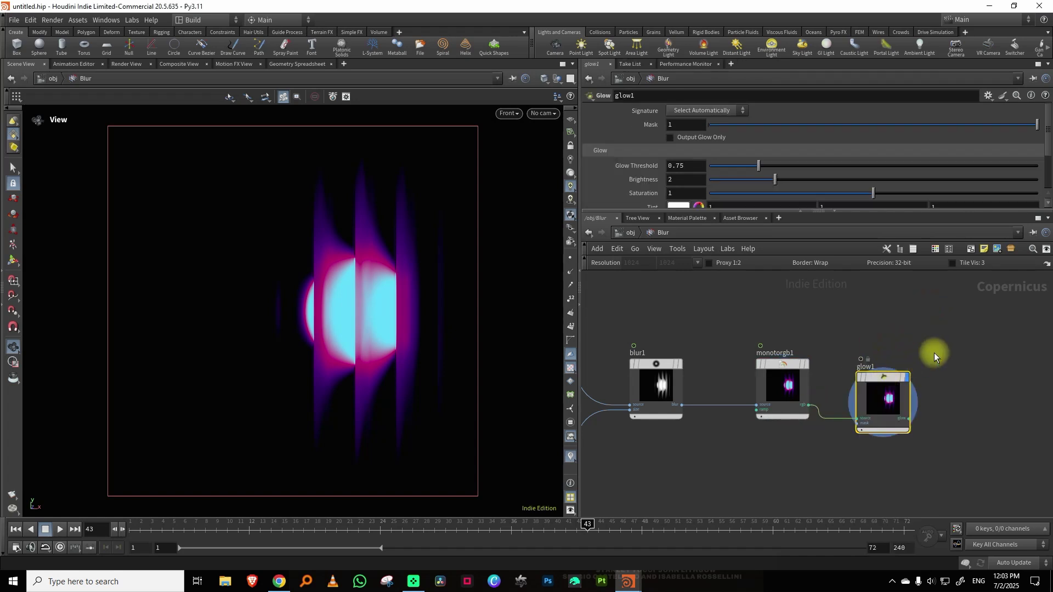
Step: Set the Glow node's threshold to 0.268, brightness to 1.61, saturation to 2 and size to 0.304
drag(724, 169, 762, 179)
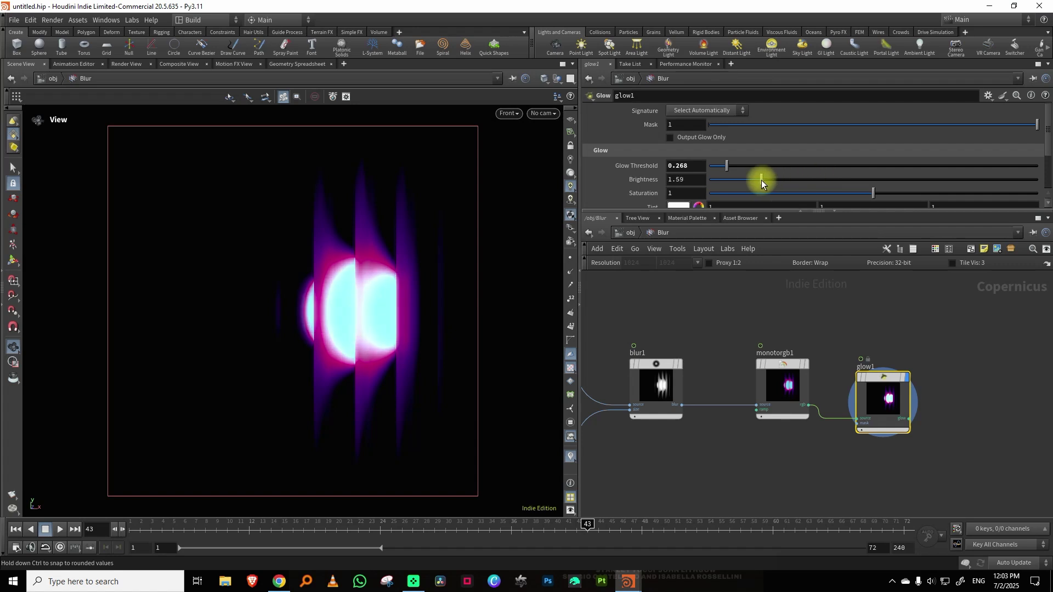
drag(924, 193, 1051, 190)
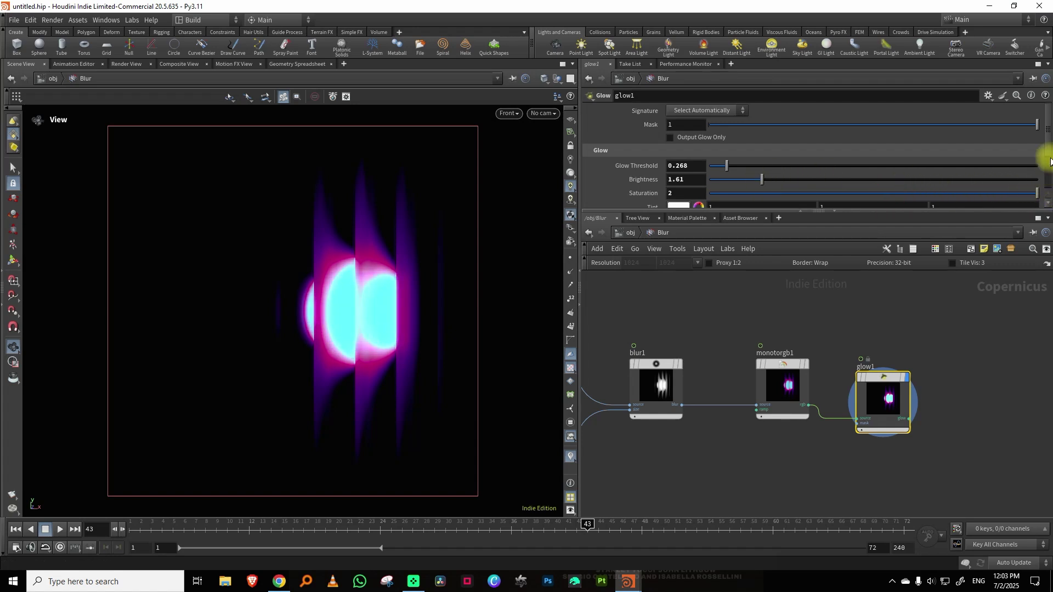
drag(1048, 132, 1048, 172)
drag(718, 185, 757, 183)
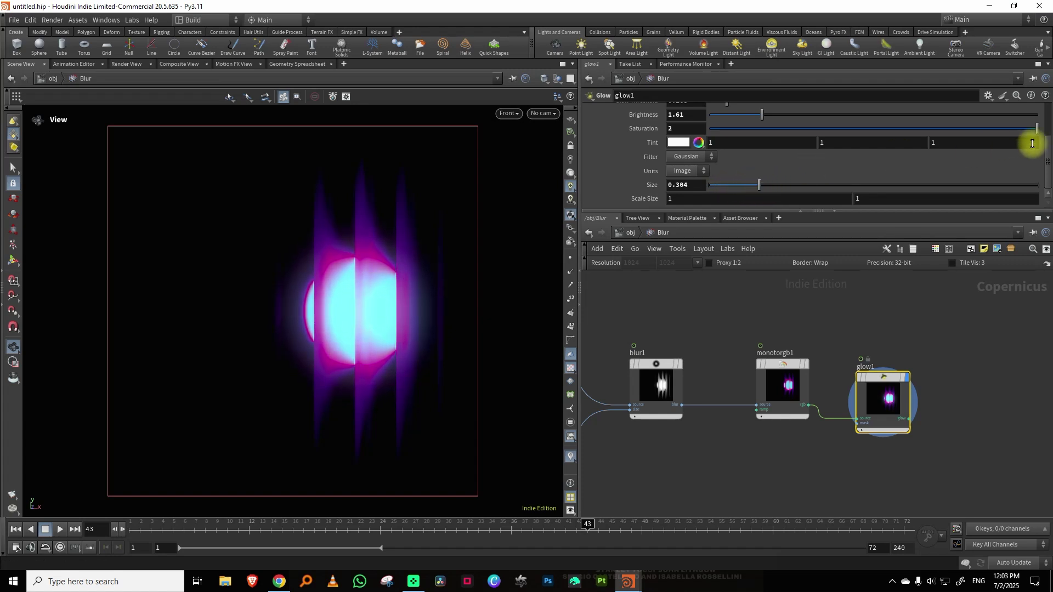
Step: Try stretching the glow horizontally with a Scale Size of 2 and return both scale values to 1
middle_drag(729, 198, 837, 184)
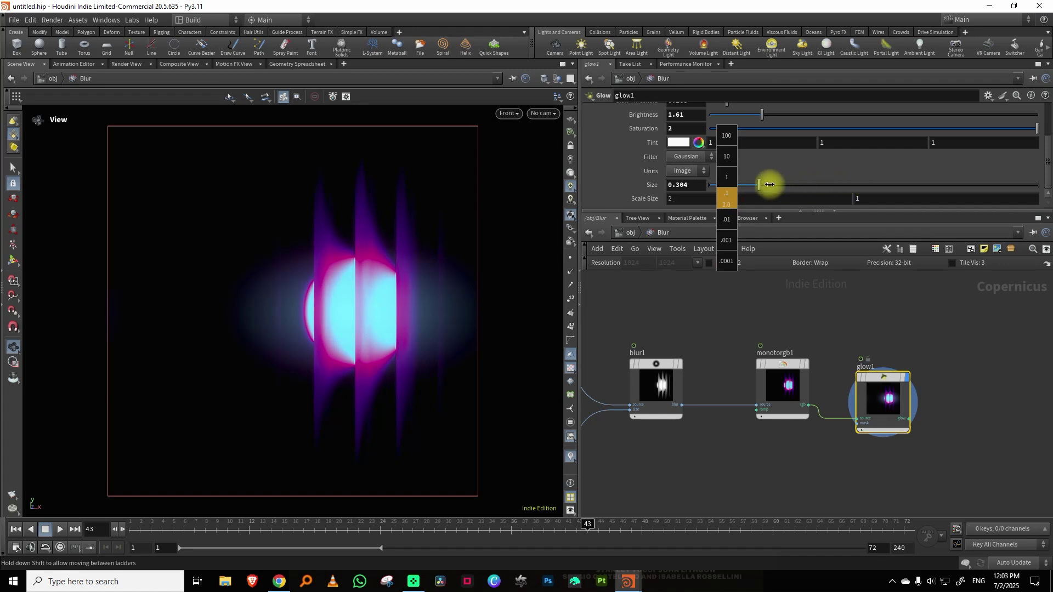
middle_drag(769, 184, 731, 190)
mouse_move(865, 199)
middle_down()
mouse_move(954, 184)
mouse_move(865, 188)
mouse_move(898, 188)
mouse_move(875, 191)
middle_up()
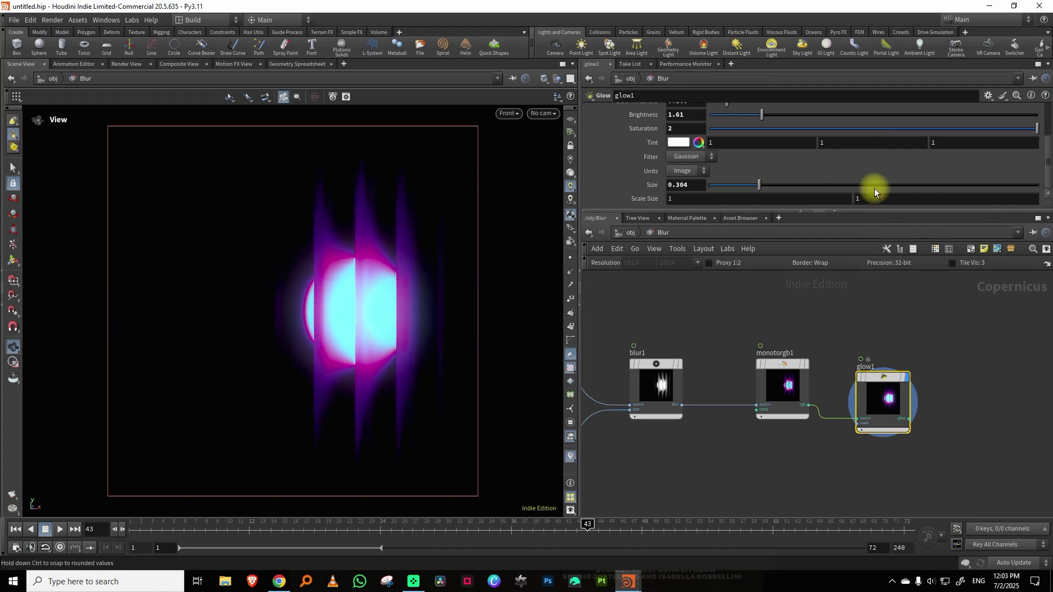
Step: Lower the Glow node's brightness to 0.9
scroll(1031, 151, up, 3)
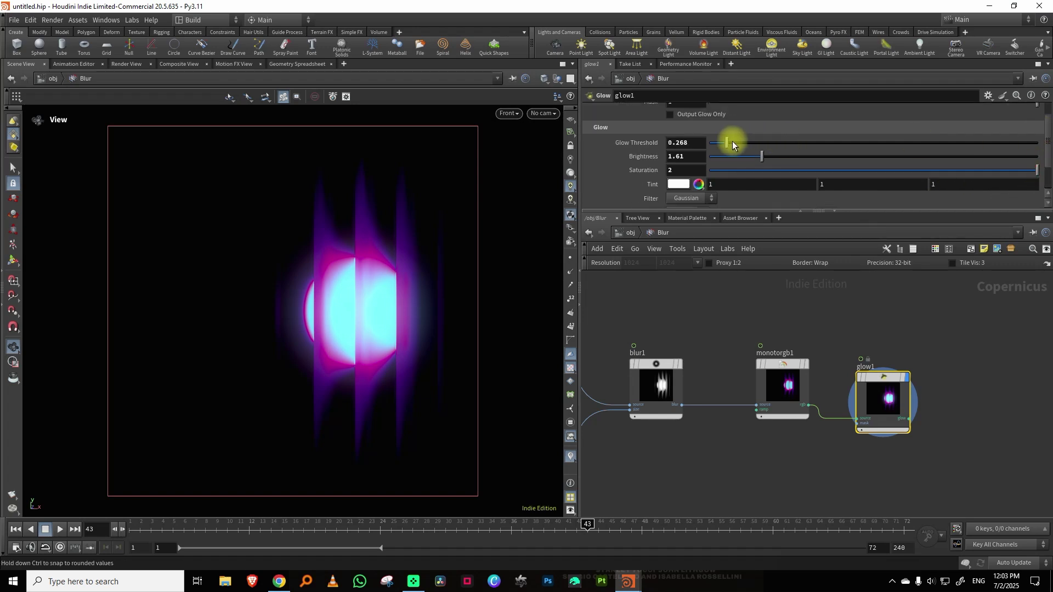
drag(751, 159, 739, 156)
scroll(851, 360, down, 2)
key(Tab)
text(ramp)
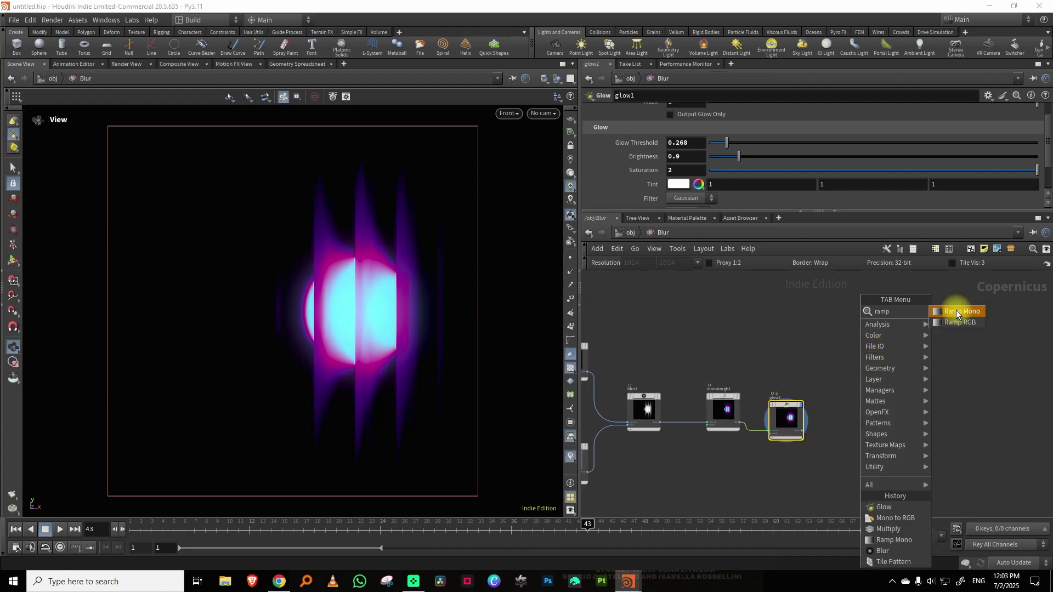
click(957, 312)
click(804, 352)
key(Delete)
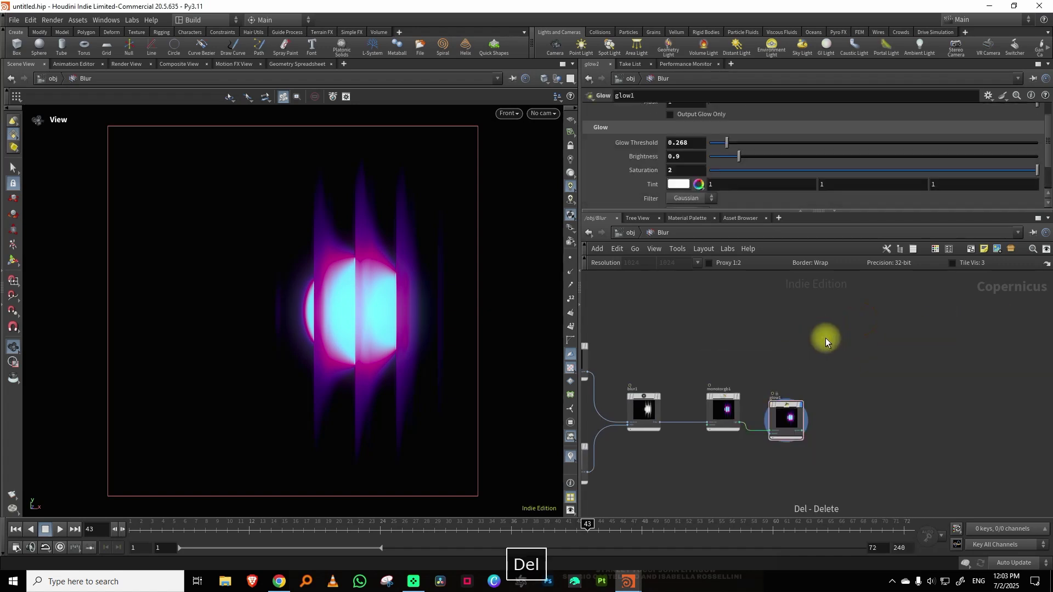
Step: Add a Ramp RGB node in the free space above the Glow node
key(Tab)
text(ra)
click(929, 322)
click(814, 346)
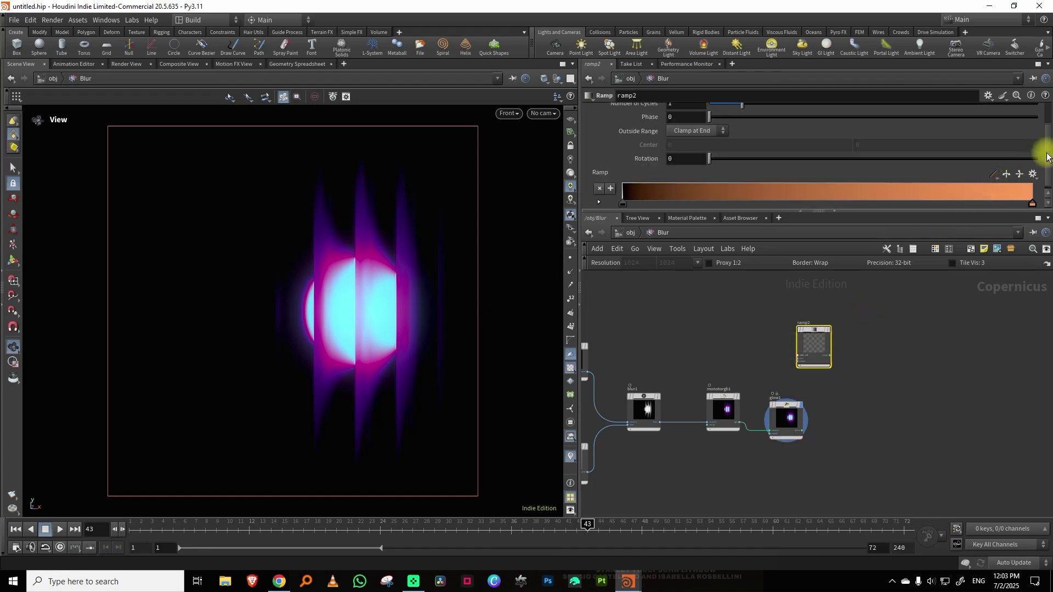
Step: Recolor the start stop of the new RGB ramp to dark blue with a value of 0.12
drag(1046, 151, 1040, 178)
double_click(622, 202)
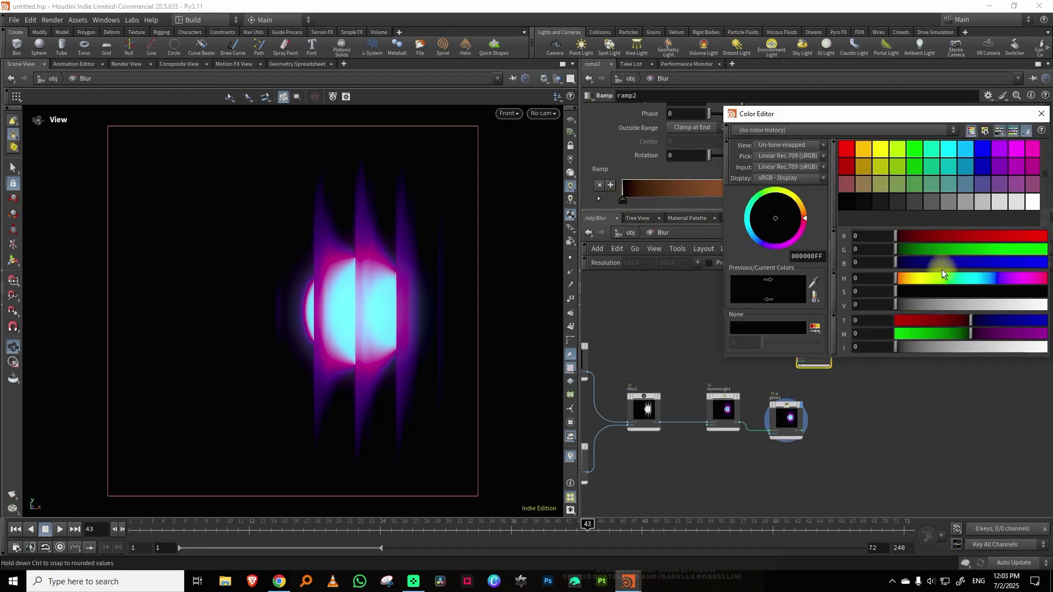
click(913, 305)
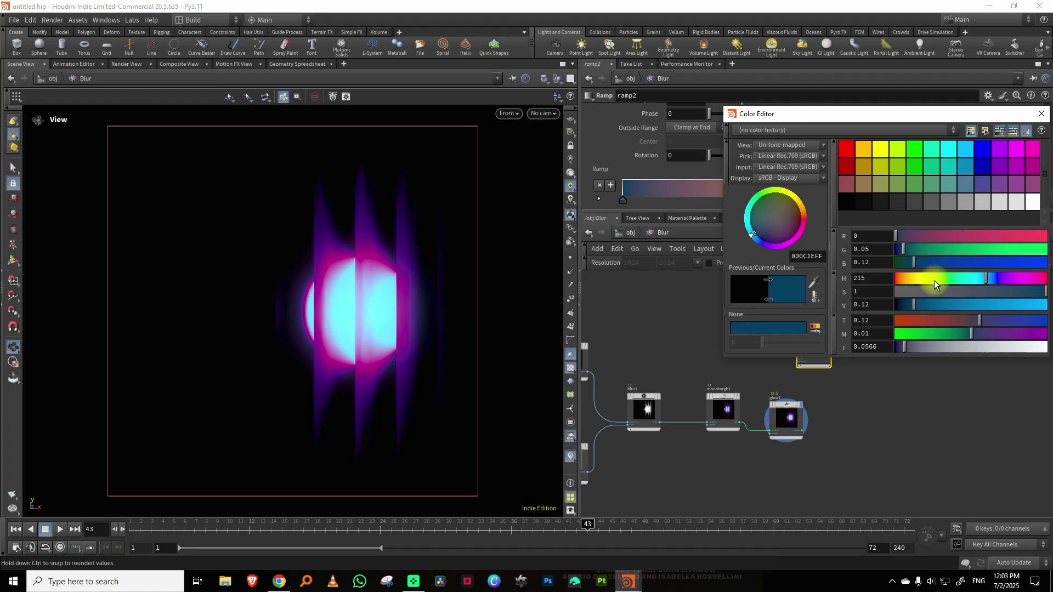
click(990, 278)
click(1035, 120)
Step: Recolor the RGB ramp's end stop to dark purple with hue 304, saturation 0.996 and value 0.182
double_click(1031, 200)
click(1022, 278)
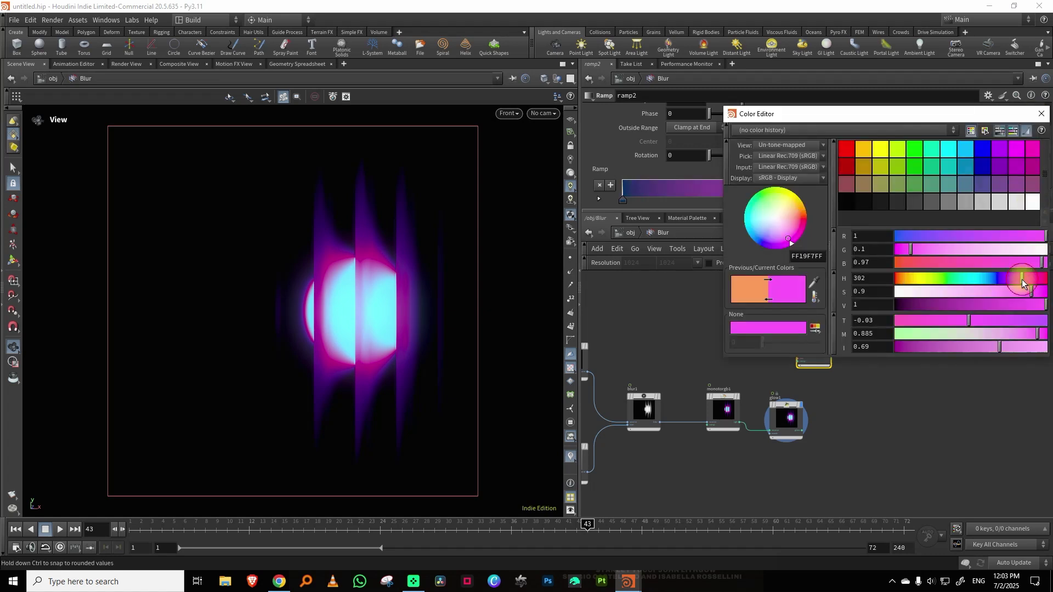
click(1047, 292)
drag(1019, 304, 923, 305)
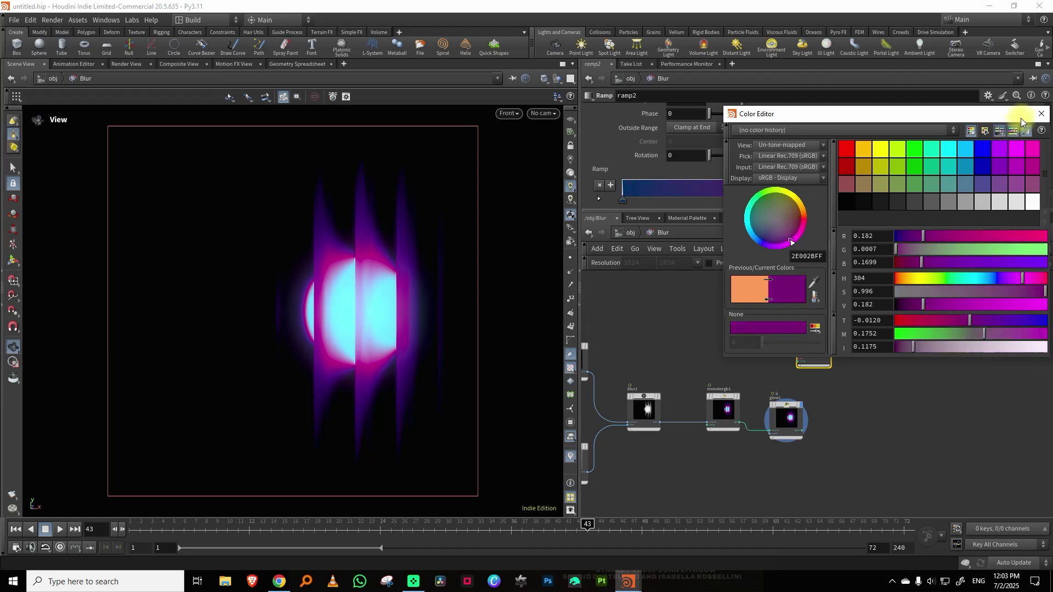
click(1041, 113)
Step: Add a Blend node in the free space beyond the Glow and RGB ramp nodes
middle_drag(895, 373, 851, 343)
key(Tab)
text(bl)
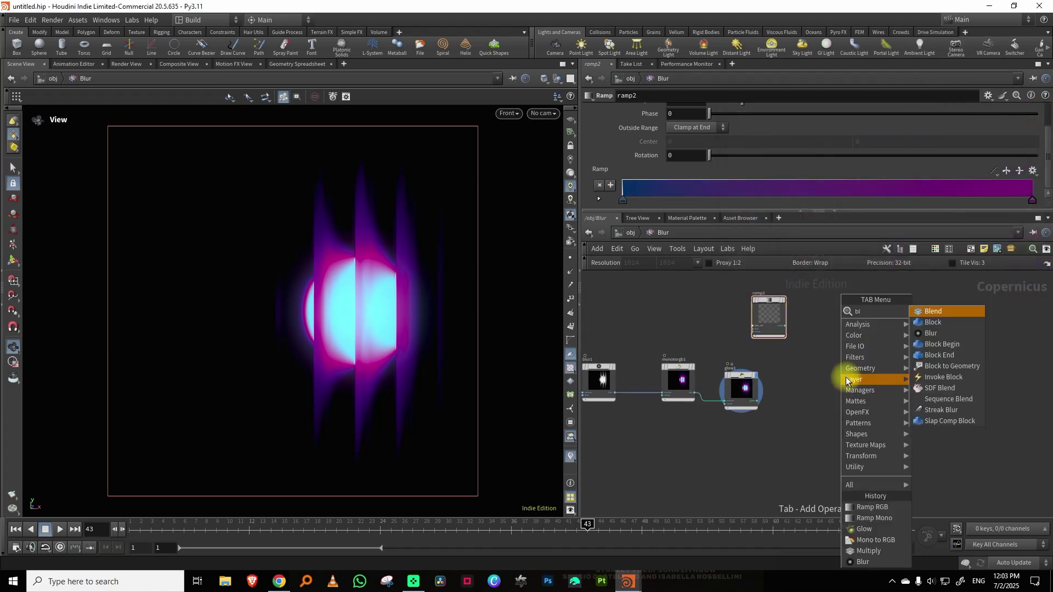
click(932, 311)
click(857, 368)
scroll(802, 335, up, 2)
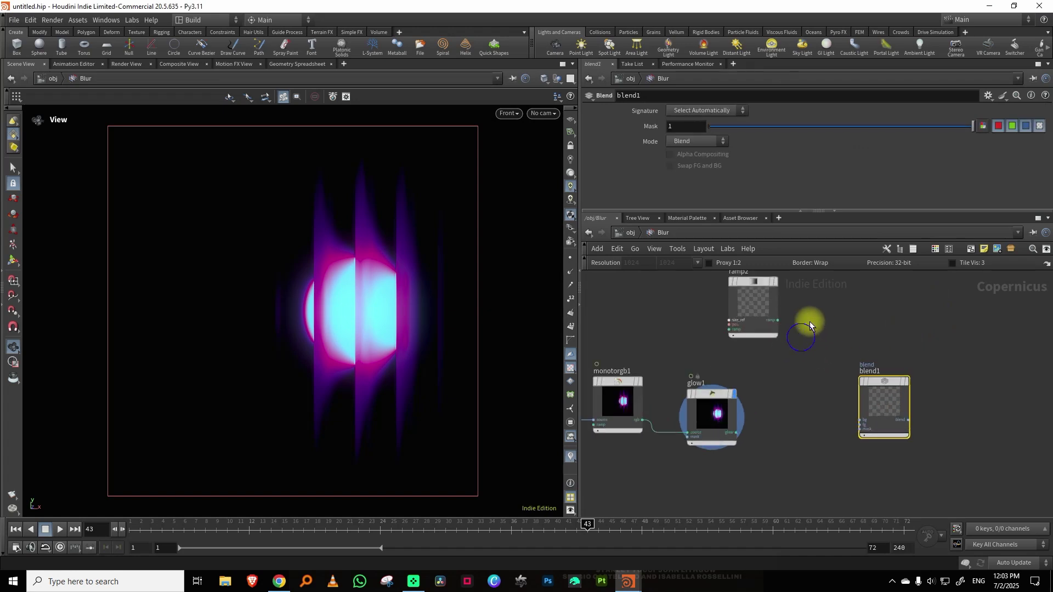
Step: Wire the RGB ramp into the Blend node's bg input and the glow output into fg, displaying the blend
drag(777, 323, 861, 419)
click(736, 432)
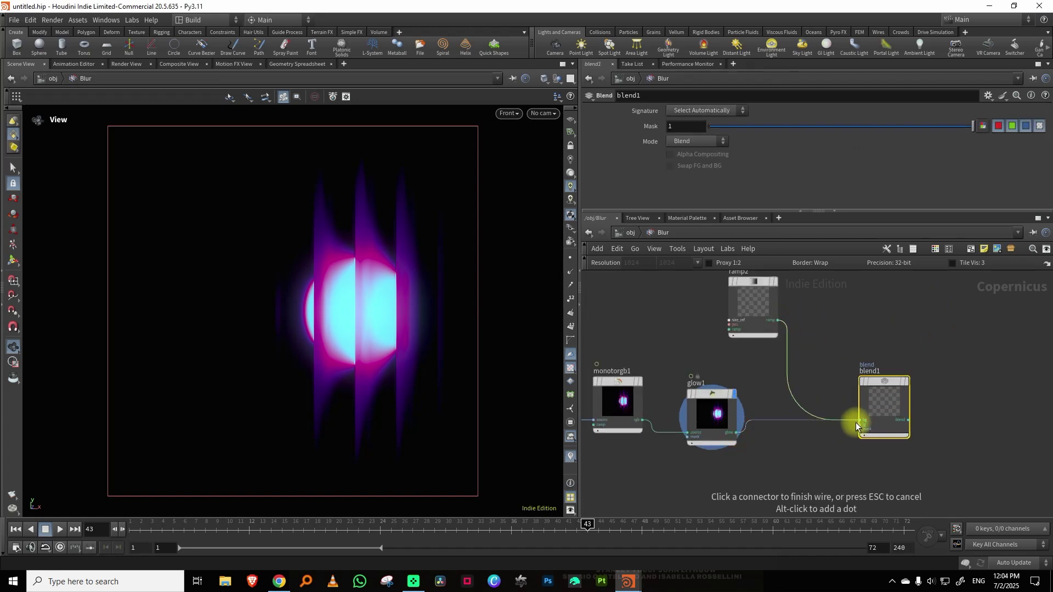
click(859, 426)
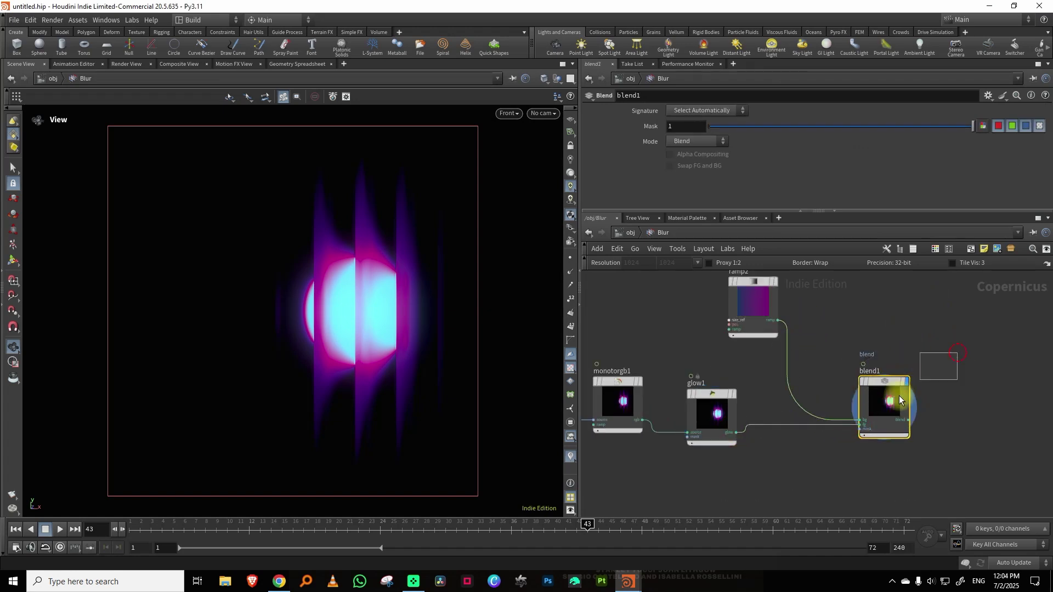
Step: Set the Blend node to Color mode, swap its two inputs, set its mask to 0.179 and play the animation
click(711, 141)
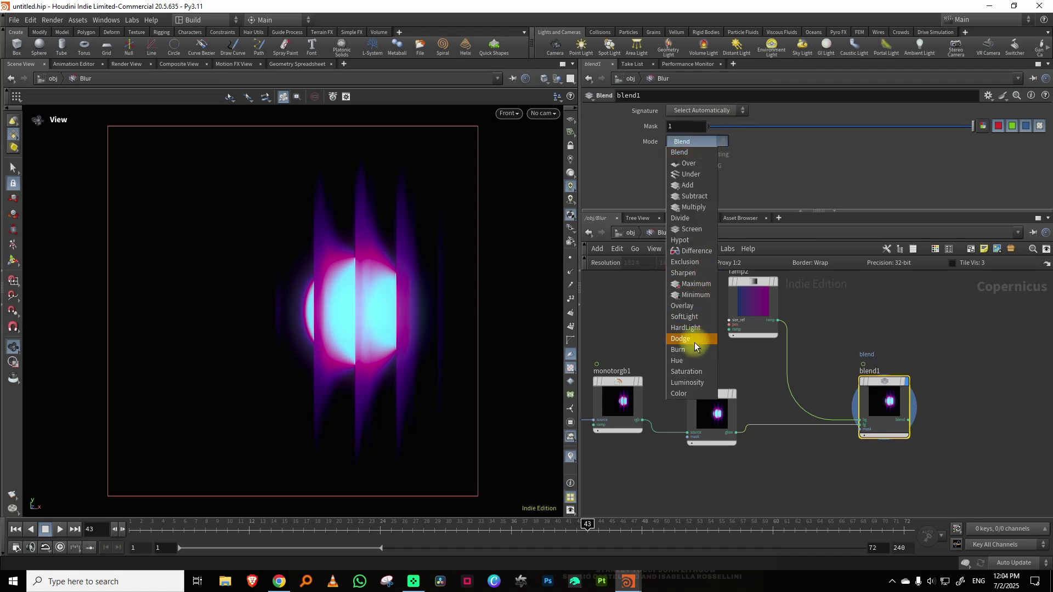
click(686, 391)
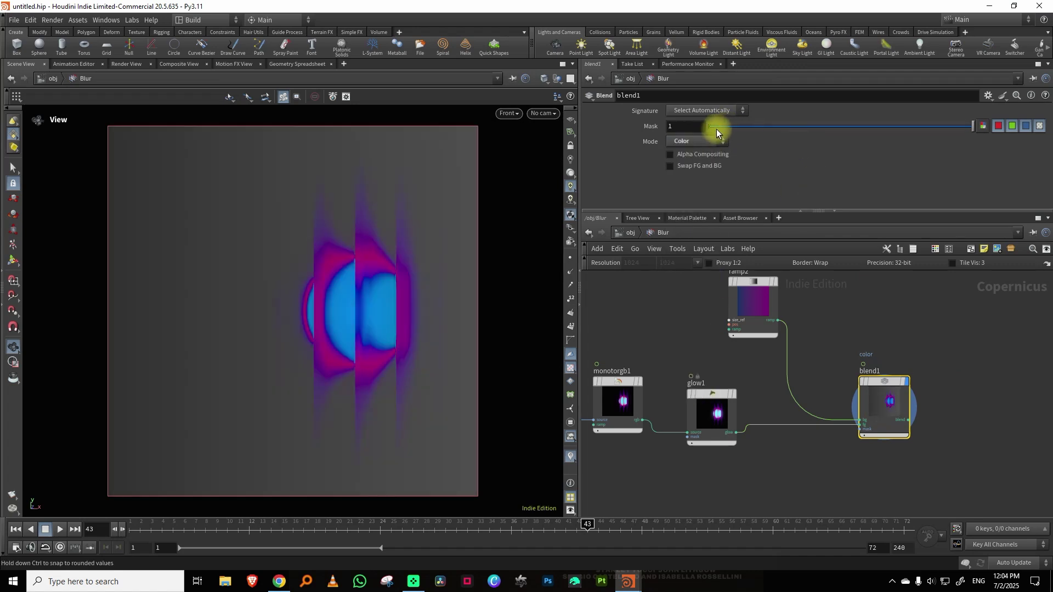
click(717, 129)
drag(716, 127, 726, 128)
key(shift+r)
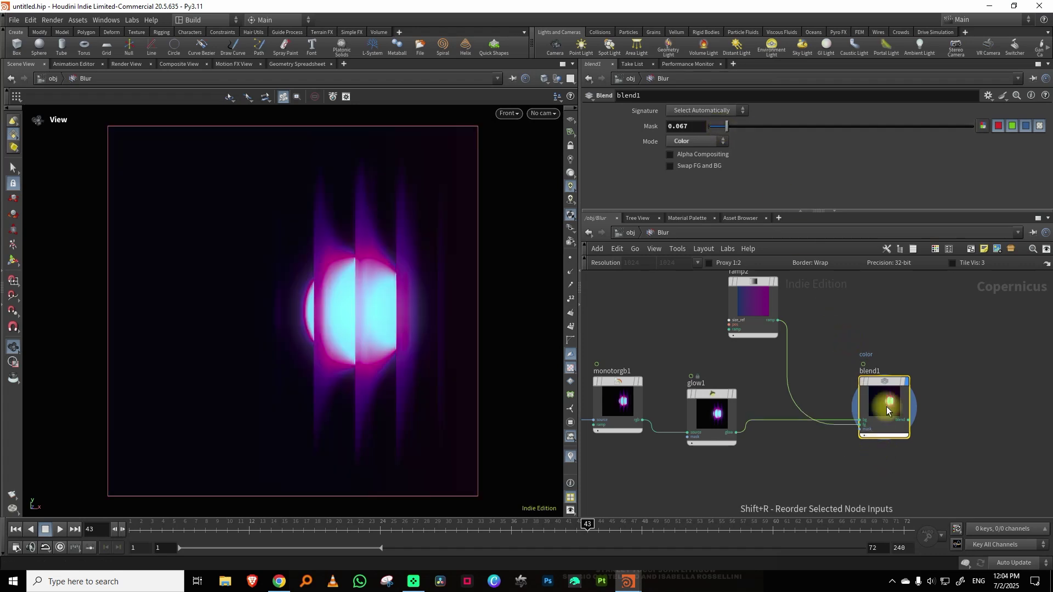
mouse_move(747, 132)
mouse_down()
mouse_move(774, 127)
mouse_move(755, 127)
mouse_up()
click(60, 529)
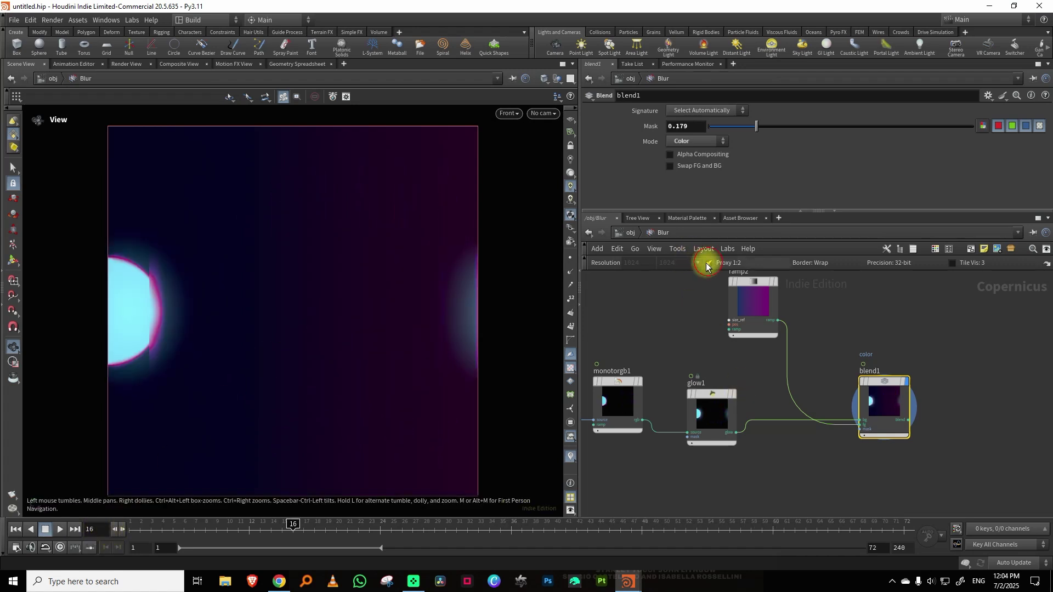
Step: Set the Copernicus network's resolution to the 512^2 preset
click(707, 264)
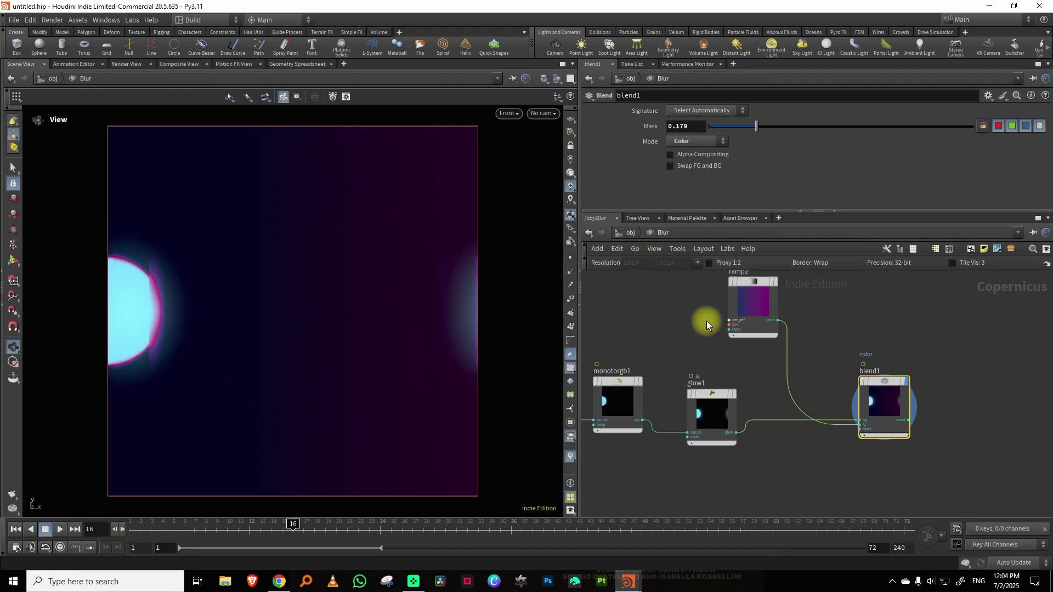
scroll(678, 294, down, 3)
click(698, 262)
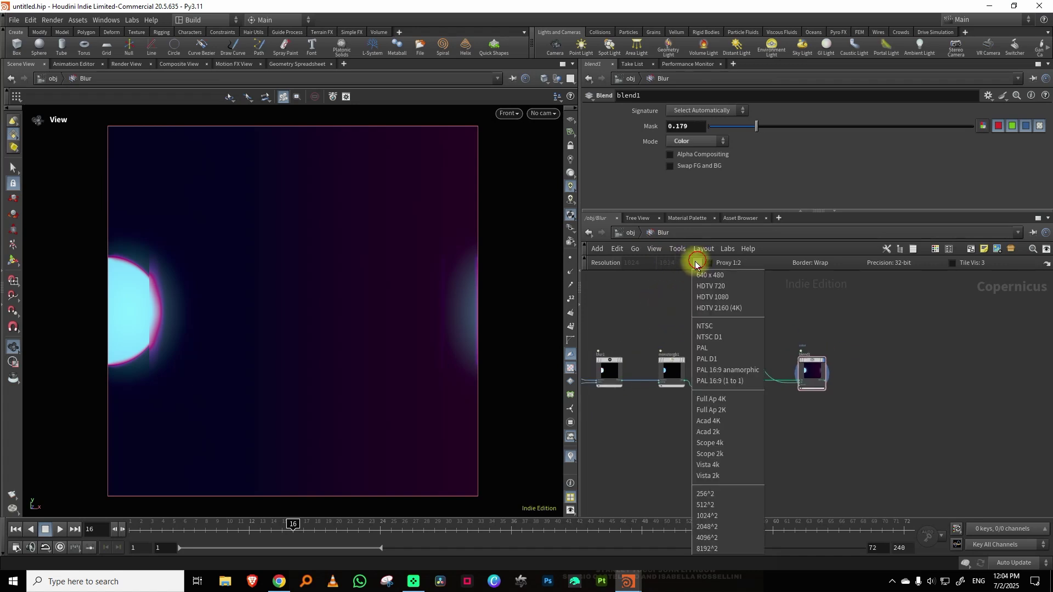
click(647, 321)
click(697, 264)
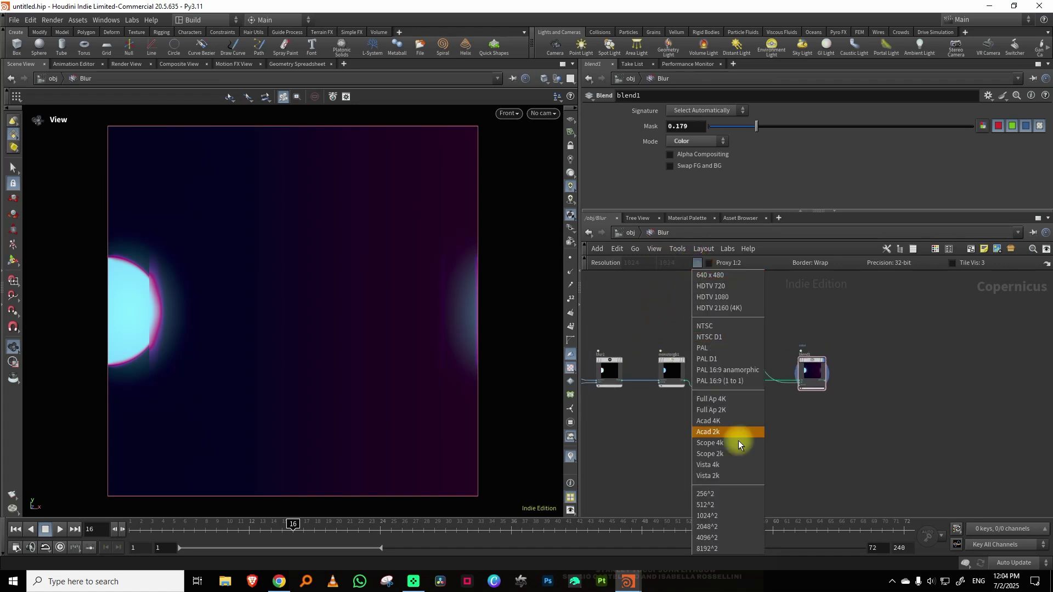
click(729, 504)
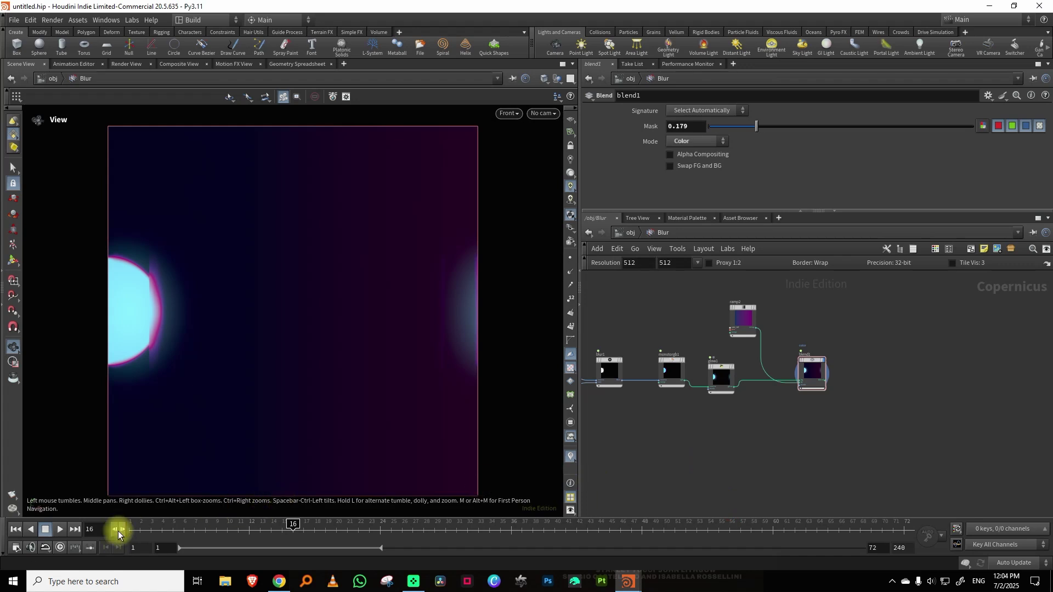
Step: Play the blended animation at the reduced resolution and stop it
drag(148, 526, 100, 530)
click(67, 530)
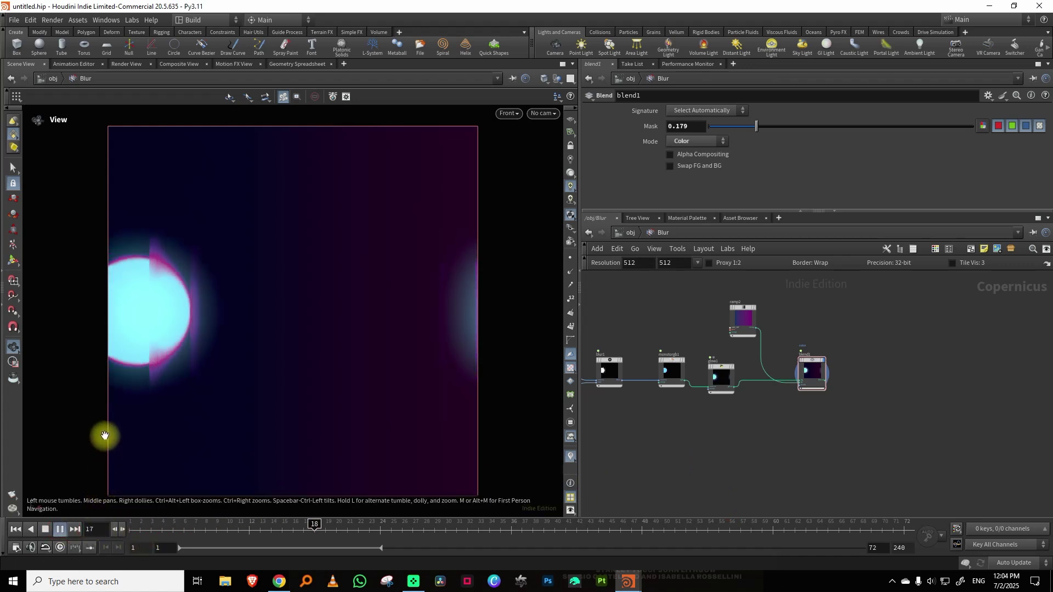
key(Up)
Step: Reshape the Tile Pattern node's gradient ramp by moving its middle falloff points closer to the peak
middle_drag(604, 432, 905, 398)
scroll(877, 398, up, 4)
click(849, 351)
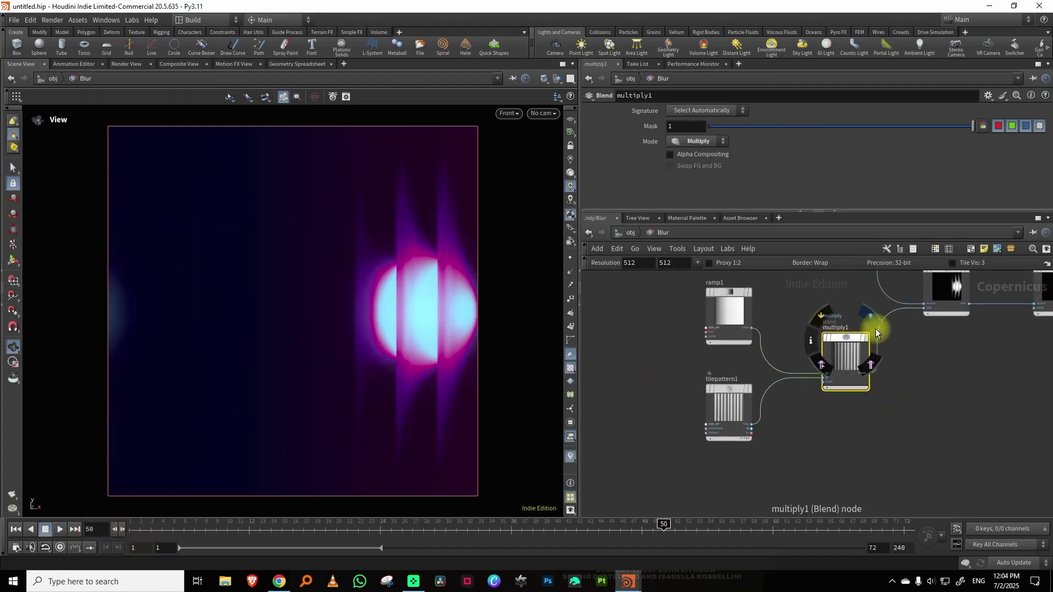
click(729, 412)
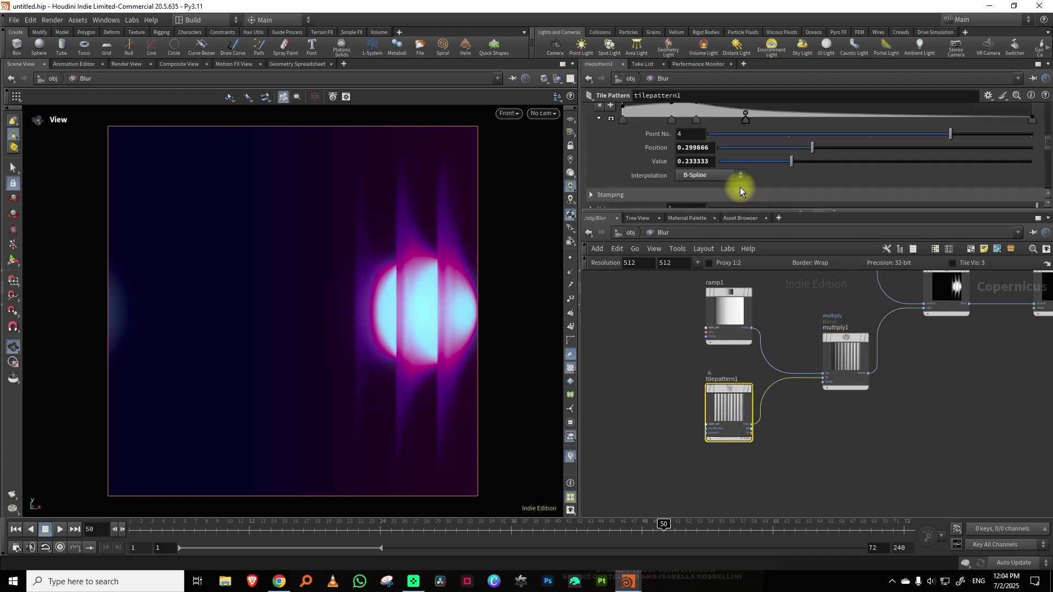
drag(690, 213, 686, 317)
click(623, 166)
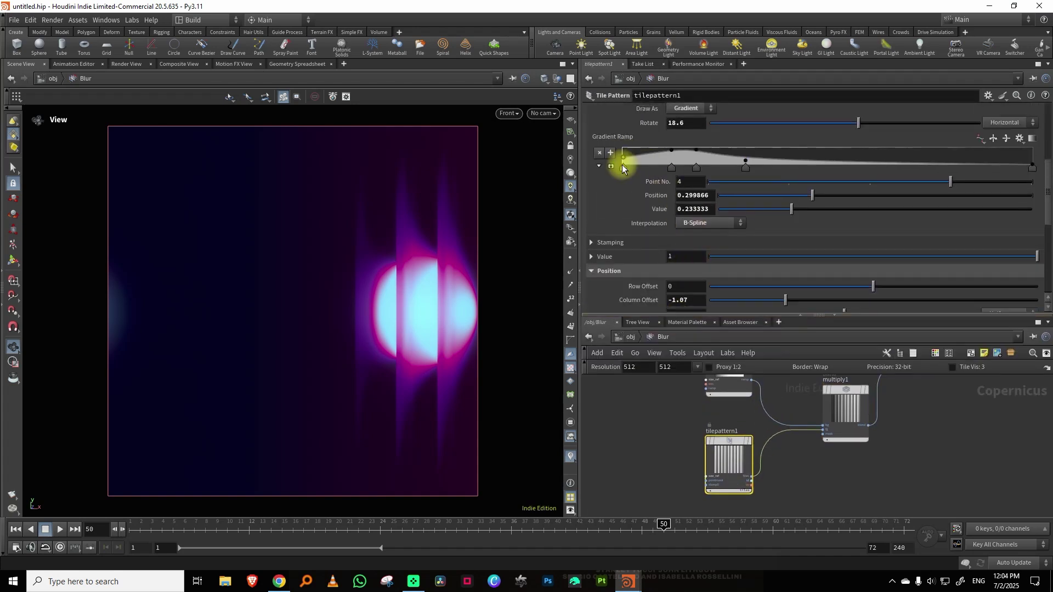
drag(709, 169, 669, 148)
drag(800, 315, 795, 231)
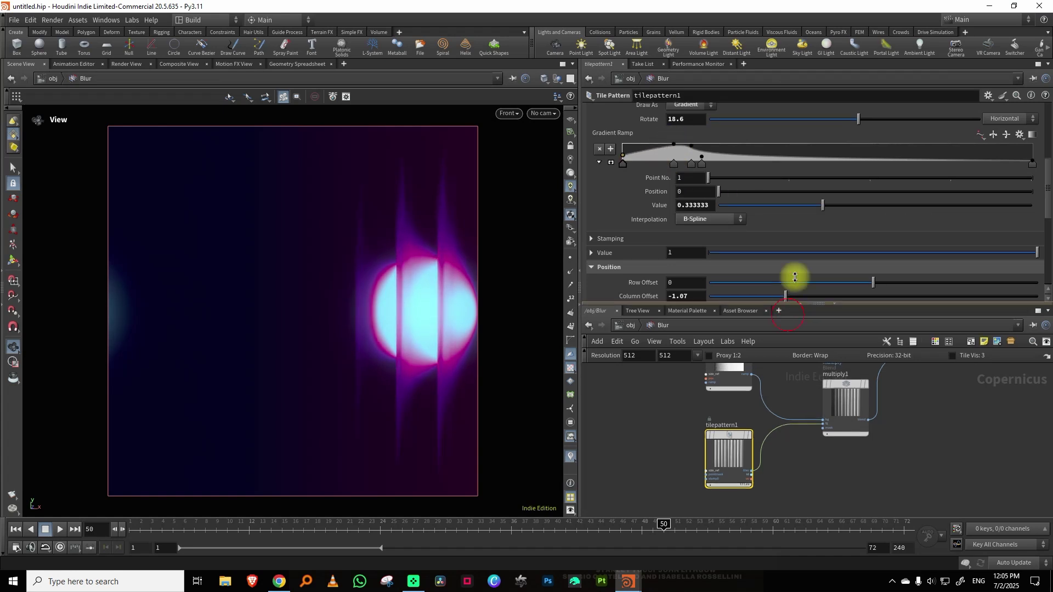
Step: Add a Convolve 3x3 node after the Blend node, fed by the blend output and displayed in the viewer
scroll(736, 448, down, 5)
middle_drag(912, 430, 759, 445)
scroll(848, 383, up, 5)
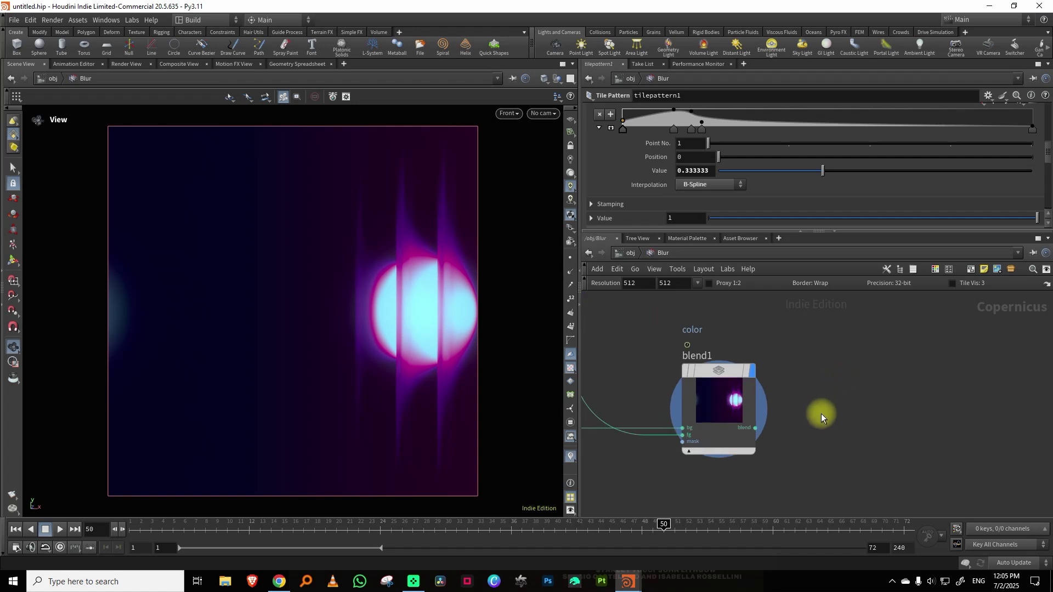
key(Tab)
text(con)
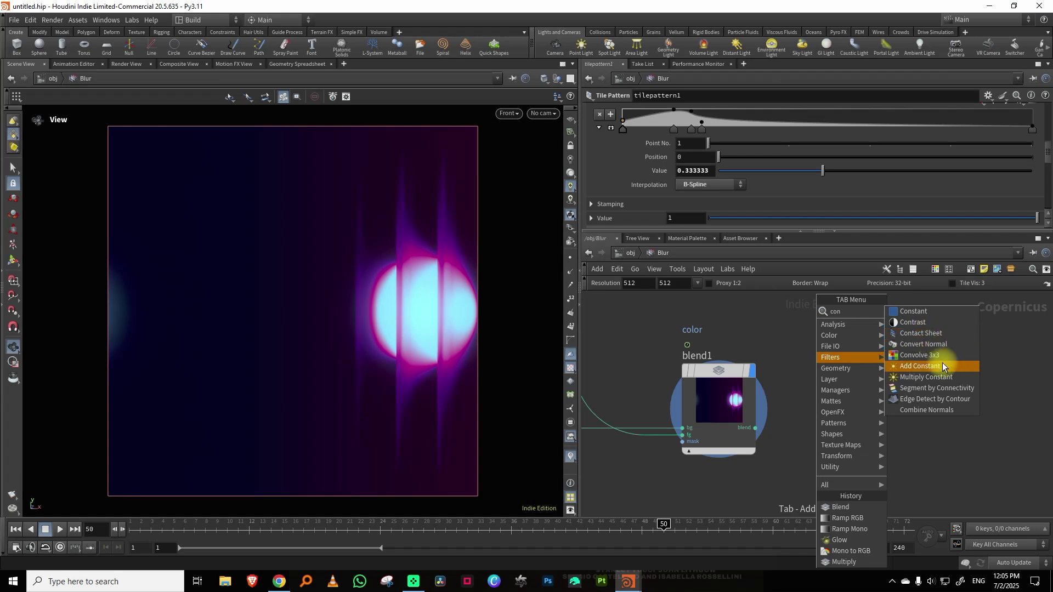
click(926, 356)
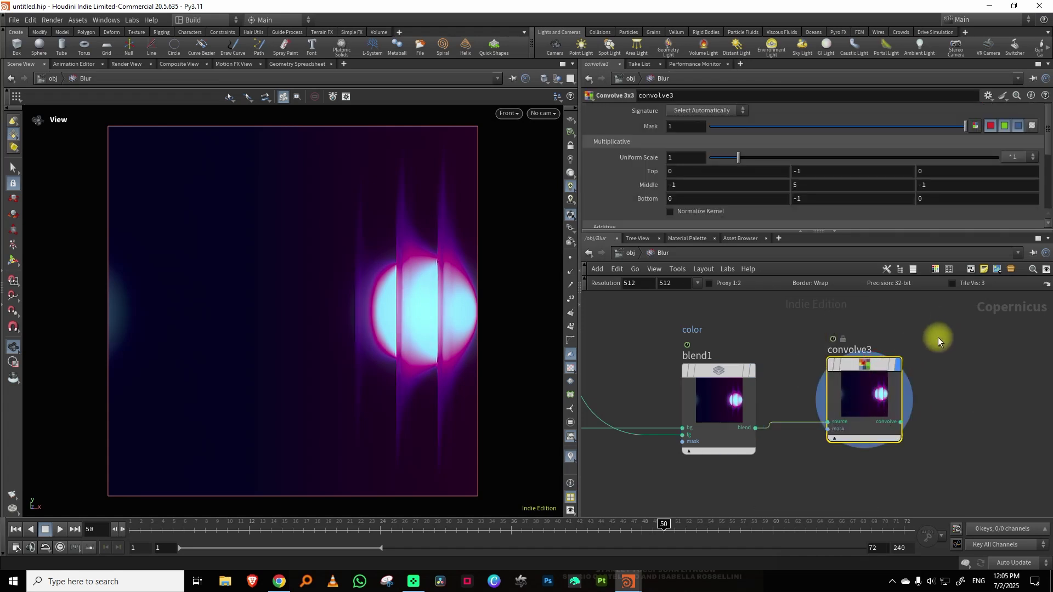
Step: Set the Copernicus network's resolution to 1024 by 1024 for a closer check of the sharpened result
mouse_move(830, 353)
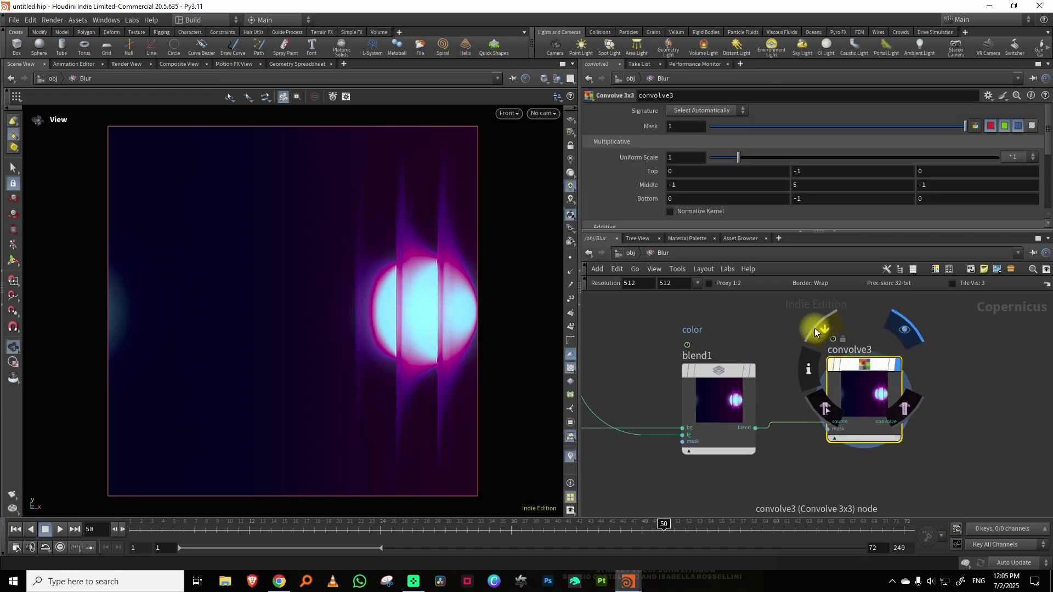
scroll(456, 269, up, 2)
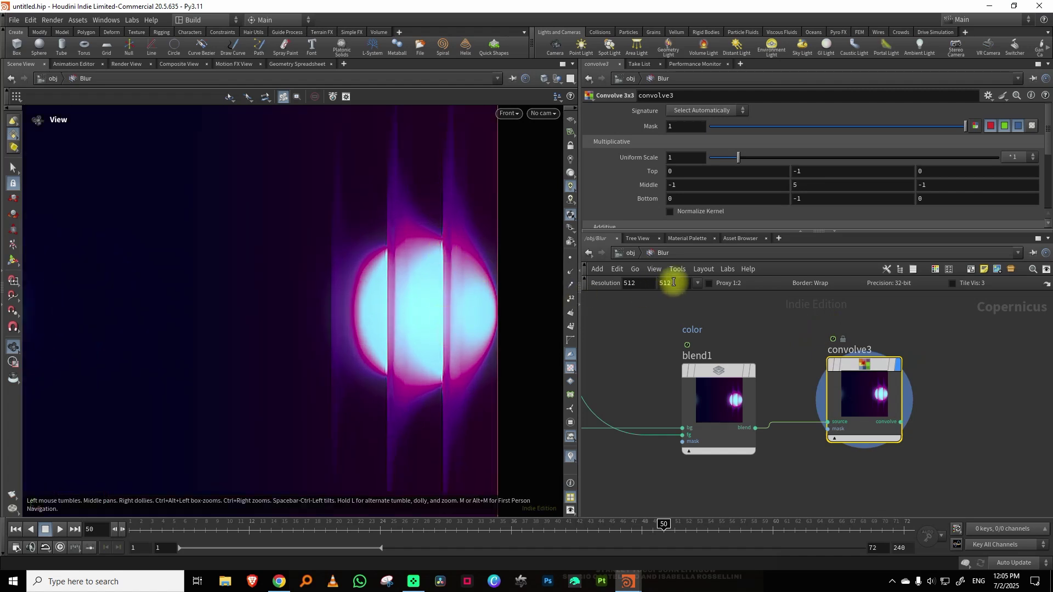
click(698, 283)
click(731, 534)
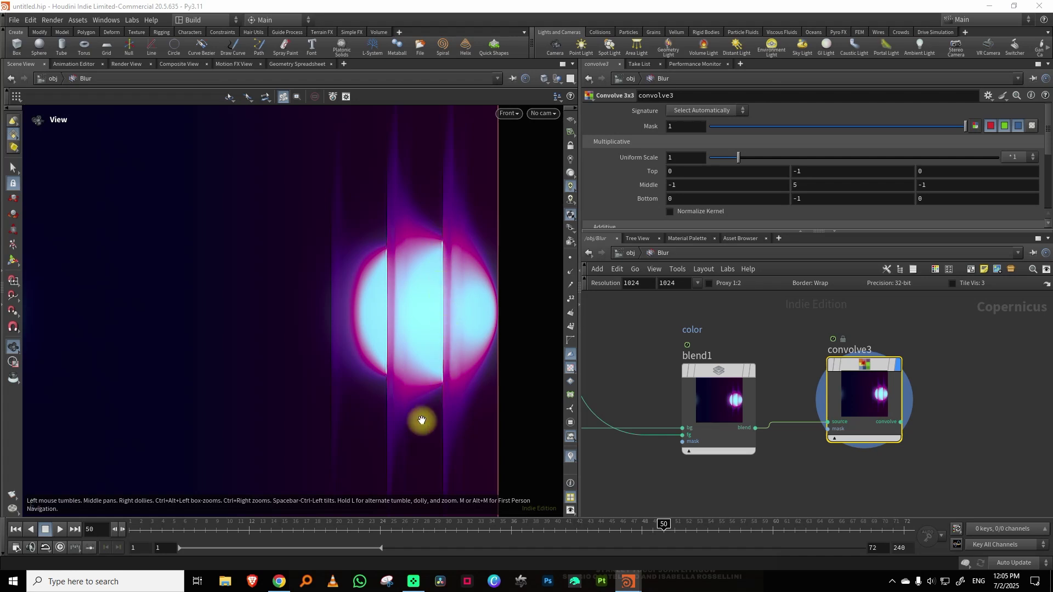
Step: Normalize the Convolve 3x3 kernel and set its bottom first value to -0.6 and top third value to -0.08
drag(702, 231, 694, 311)
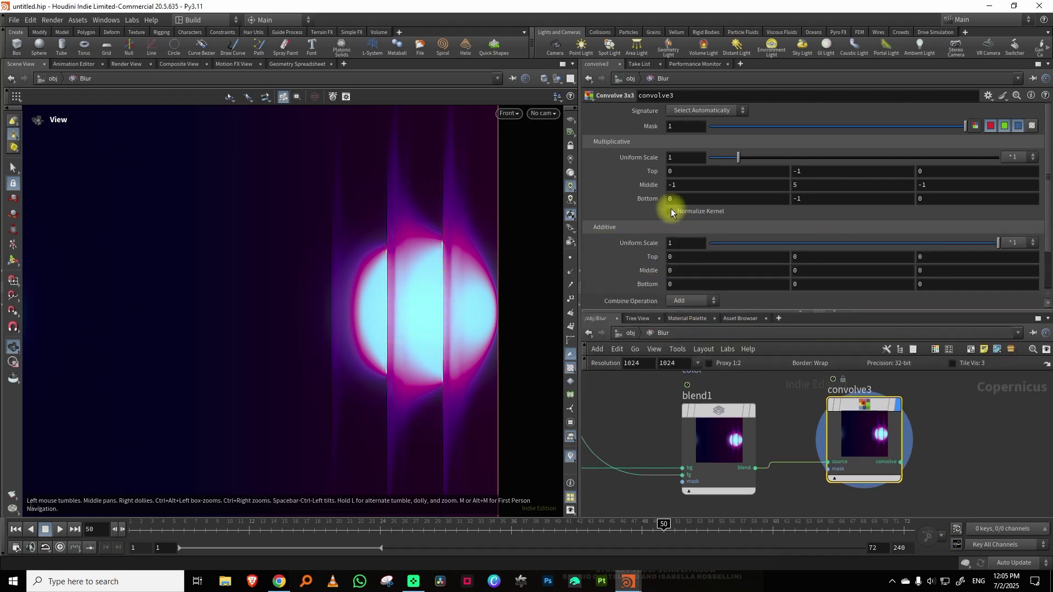
click(670, 212)
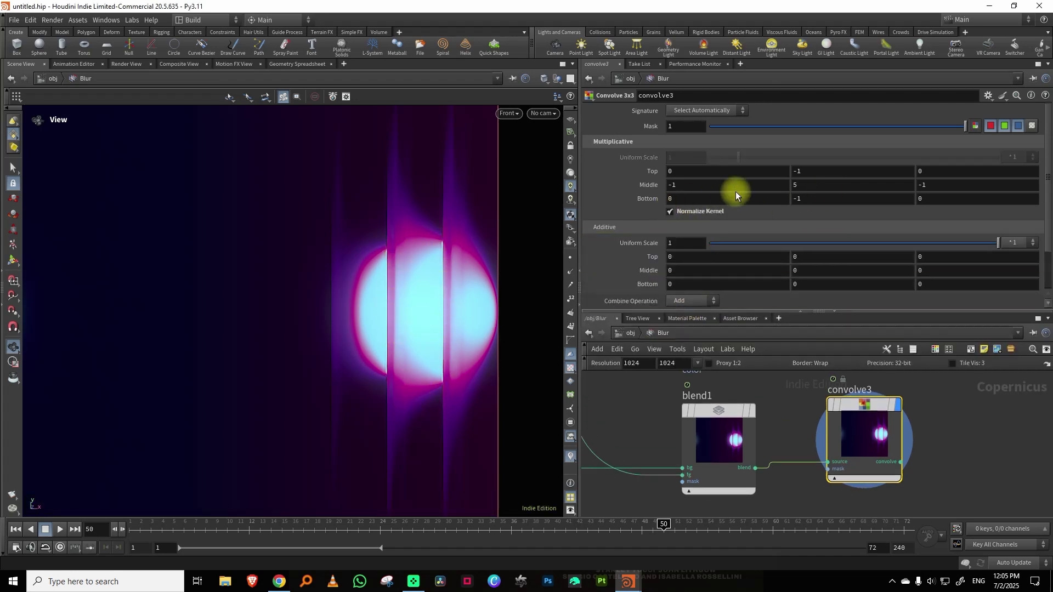
middle_drag(723, 197, 690, 202)
middle_drag(926, 172, 877, 186)
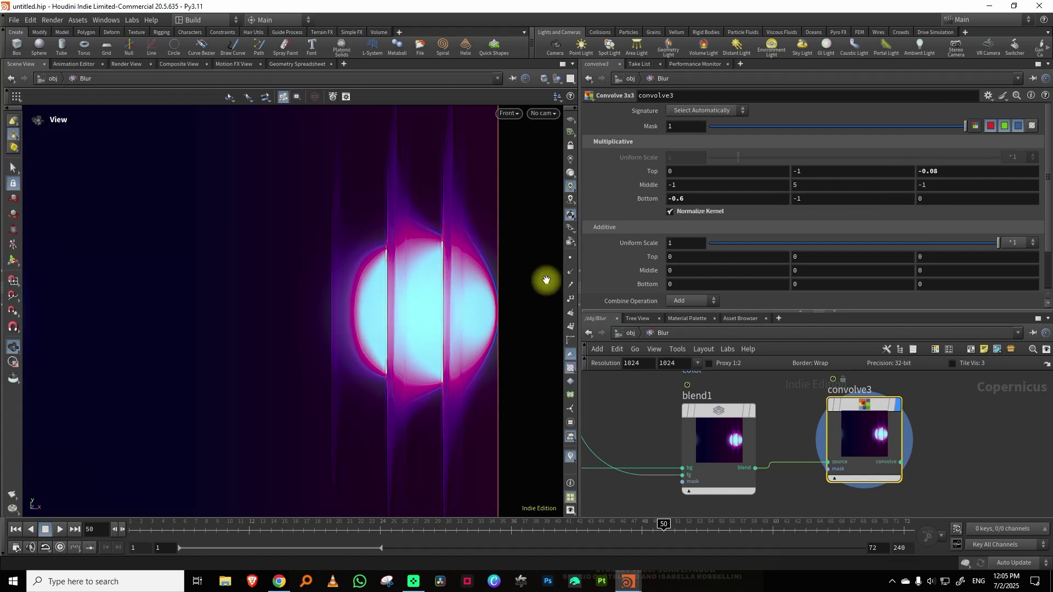
Step: Frame the whole image and play the sharpened animation from the start of the timeline
right_drag(400, 311, 299, 374)
middle_drag(362, 324, 399, 304)
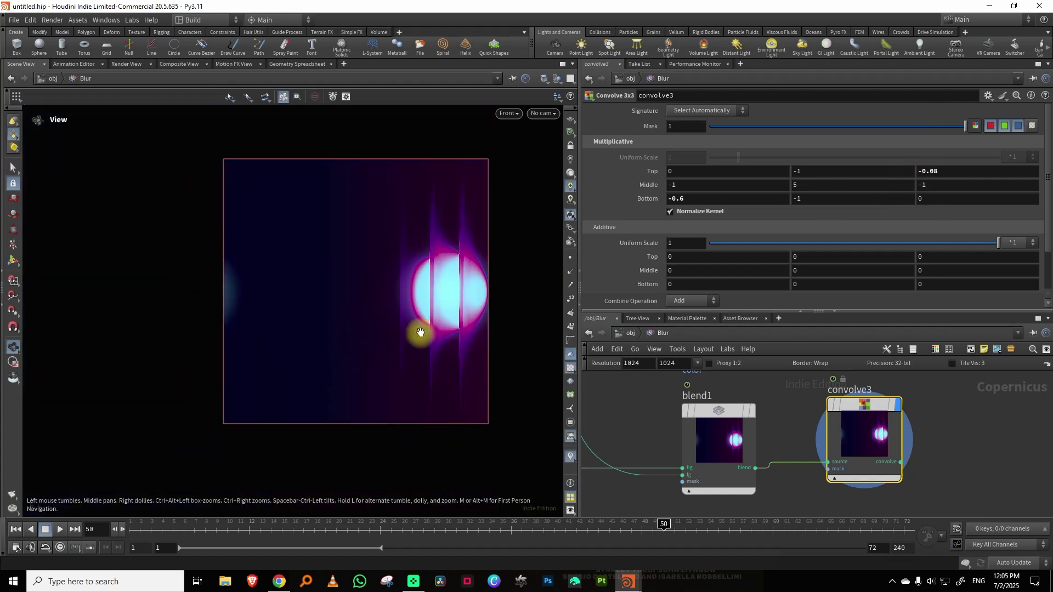
click(127, 528)
click(60, 530)
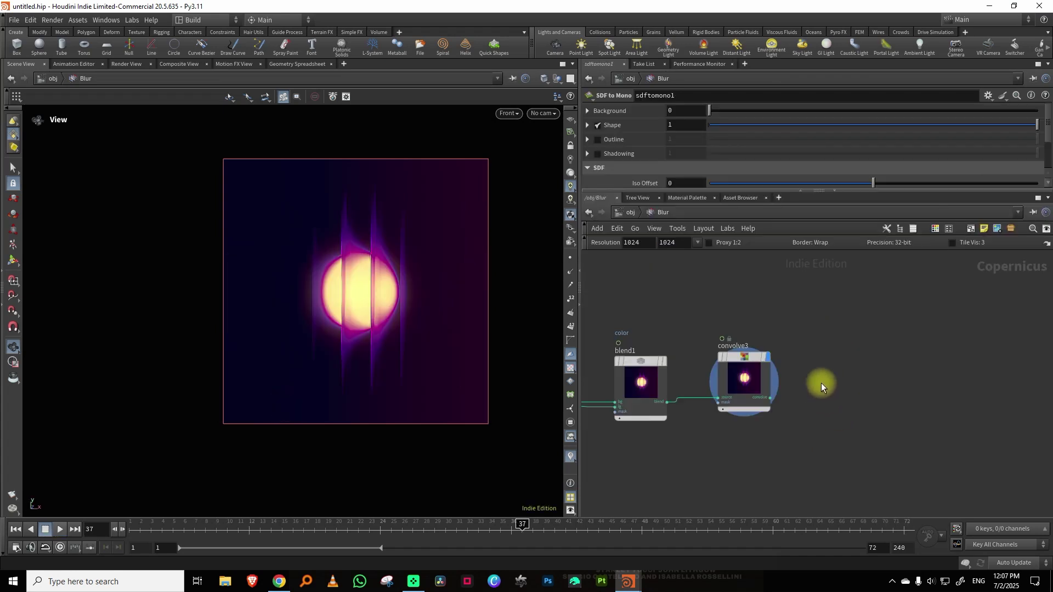
Step: Add a Fractal Noise node below the Convolve 3x3 node and make room for its parameters
key(Tab)
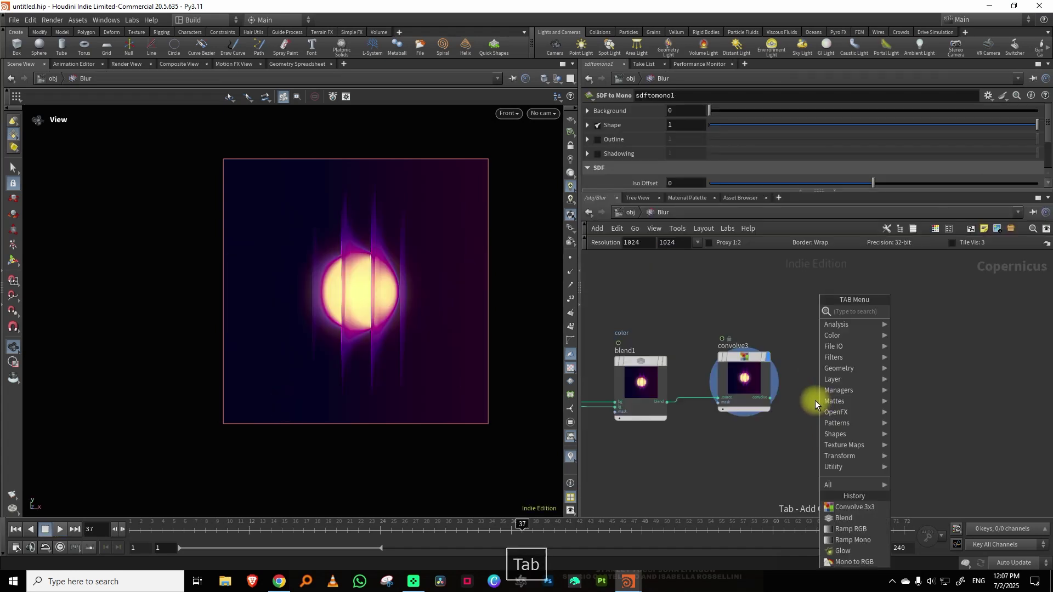
text(frac)
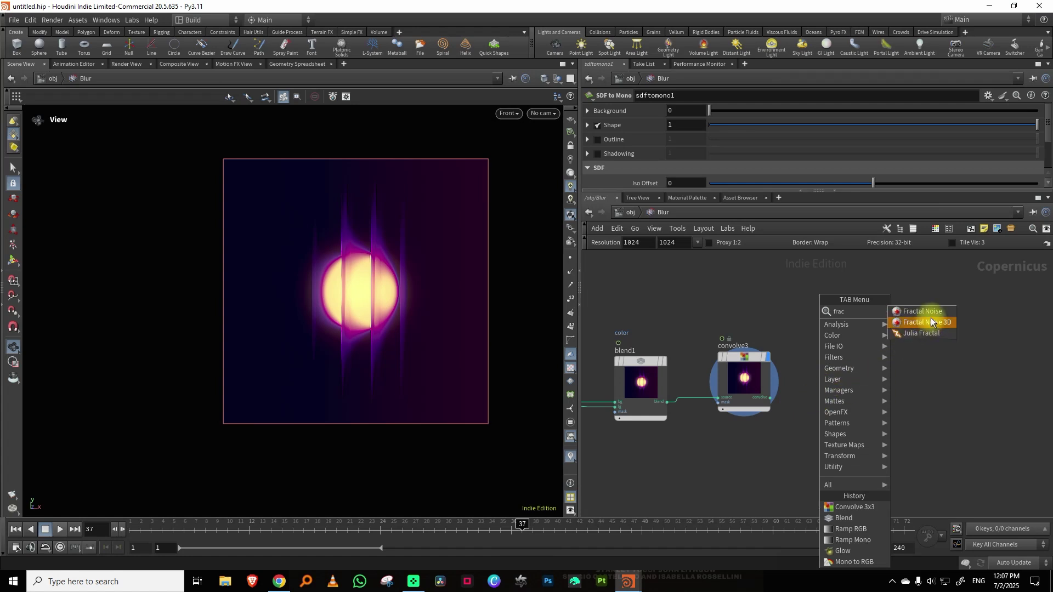
click(930, 313)
click(745, 461)
drag(691, 189, 703, 264)
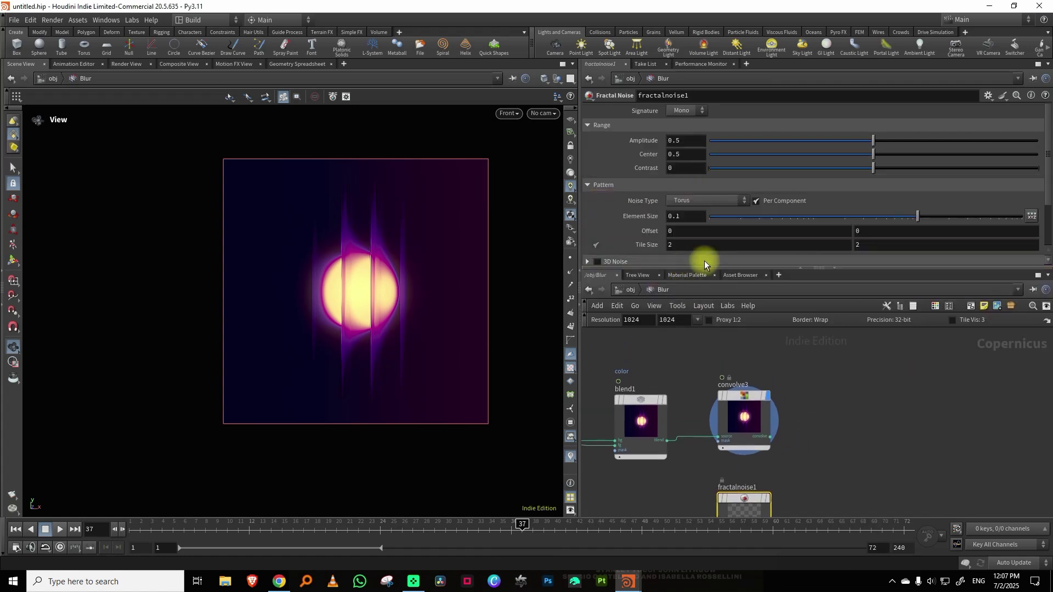
Step: Add a displayed Multiply node with the convolve output as its background and the fractal noise as its foreground
key(Tab)
text(mu)
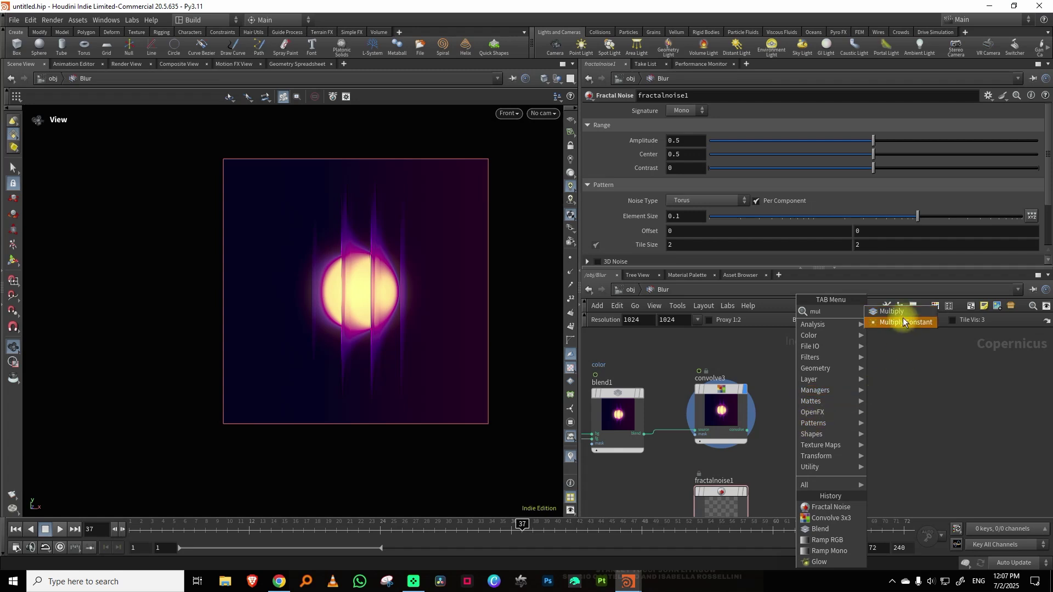
click(900, 311)
click(845, 388)
click(747, 430)
click(805, 430)
middle_drag(776, 450, 771, 408)
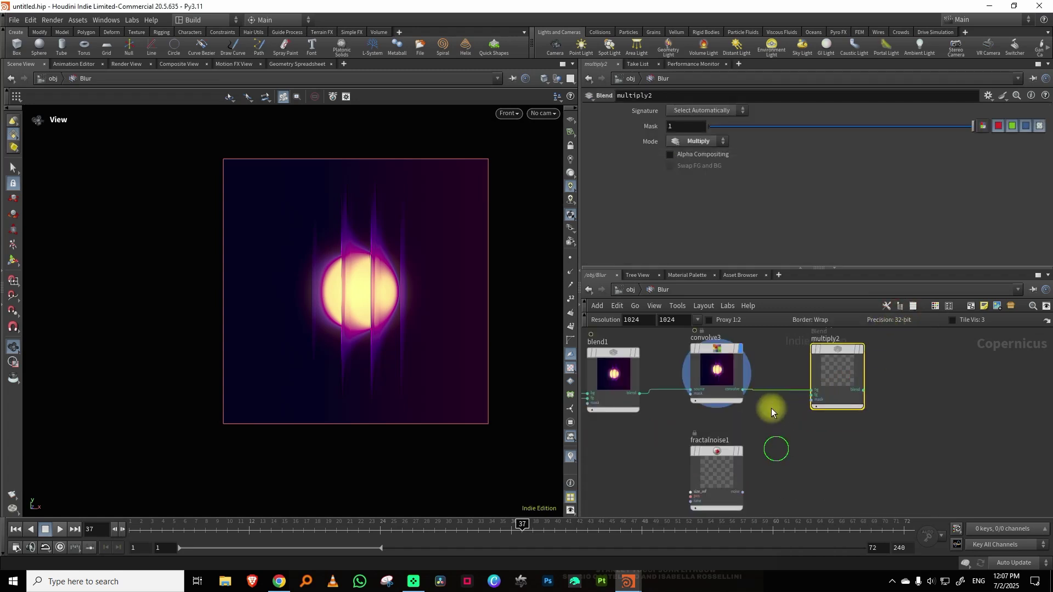
click(742, 494)
click(804, 396)
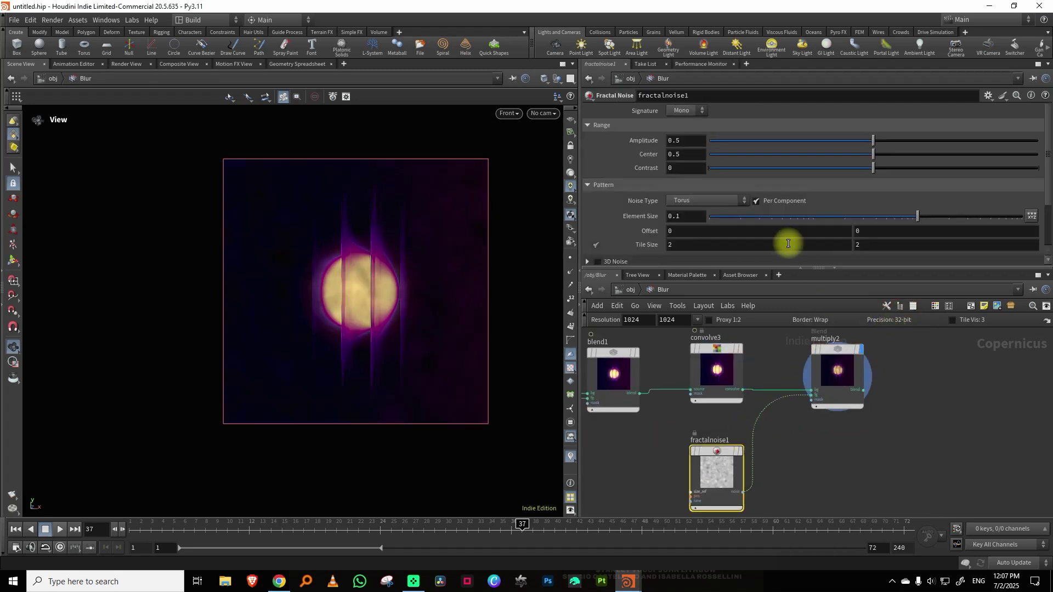
Step: Set the Fractal Noise signature to RGB and reduce its element size to about 0.0015
drag(741, 269, 734, 344)
click(694, 111)
click(685, 145)
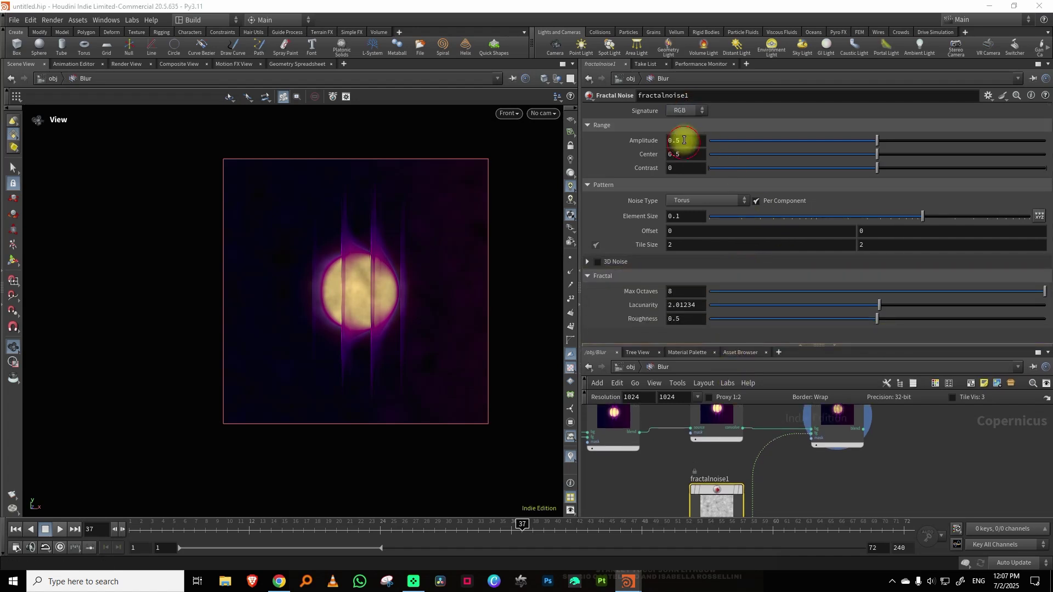
drag(731, 214, 729, 215)
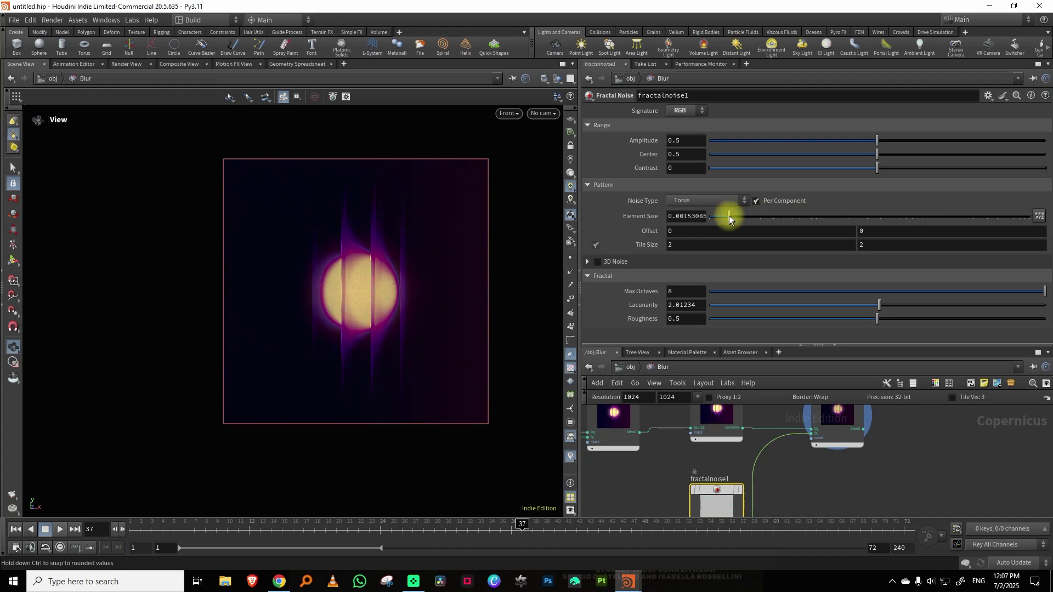
Step: Change the Multiply node's blend mode to HardLight
click(853, 436)
click(698, 142)
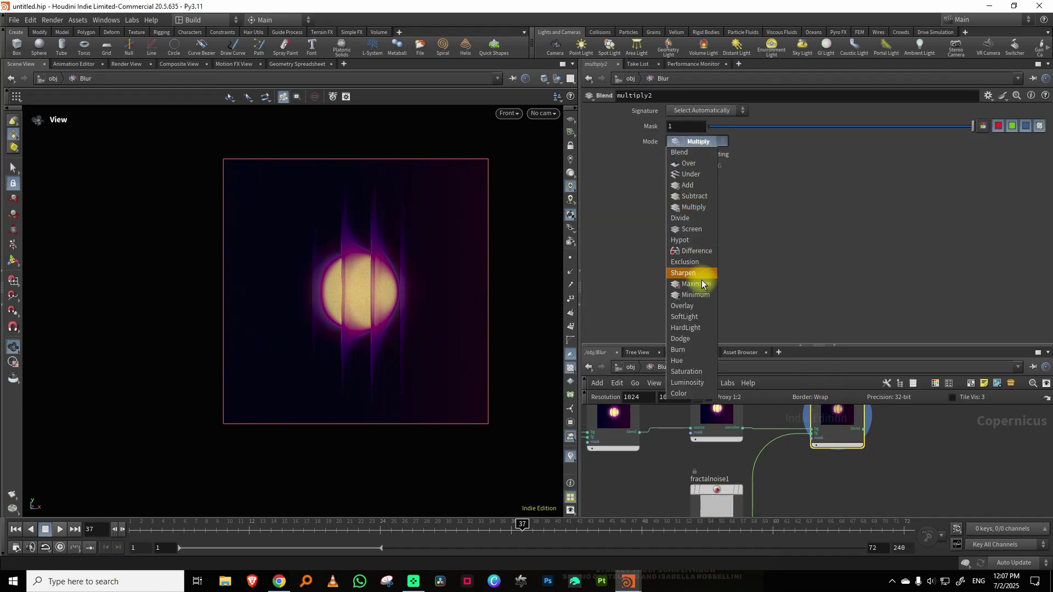
click(695, 328)
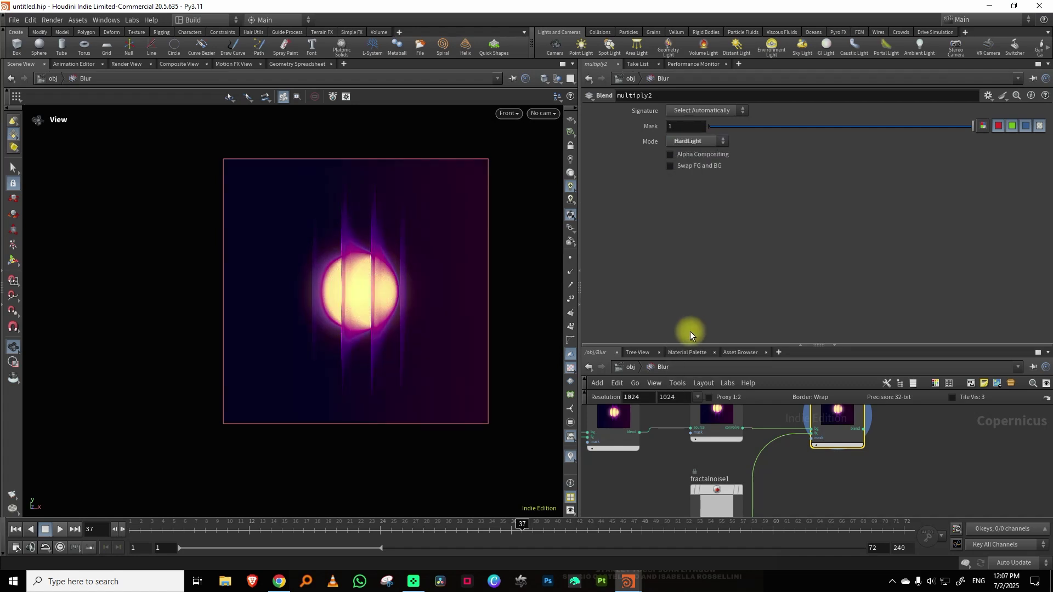
Step: Set the Fractal Noise element size to about 0.0023 and enable animated 3D noise with a pulse length of 0.022
click(716, 502)
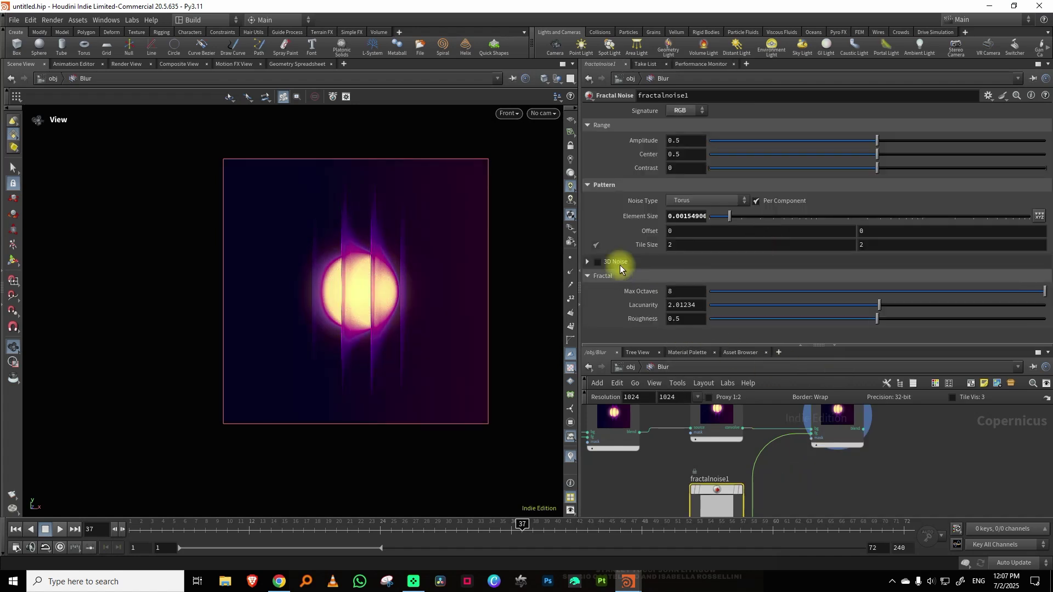
scroll(398, 276, up, 1)
scroll(397, 276, up, 1)
mouse_move(729, 216)
mouse_down()
mouse_move(761, 219)
mouse_move(735, 225)
mouse_up()
click(596, 262)
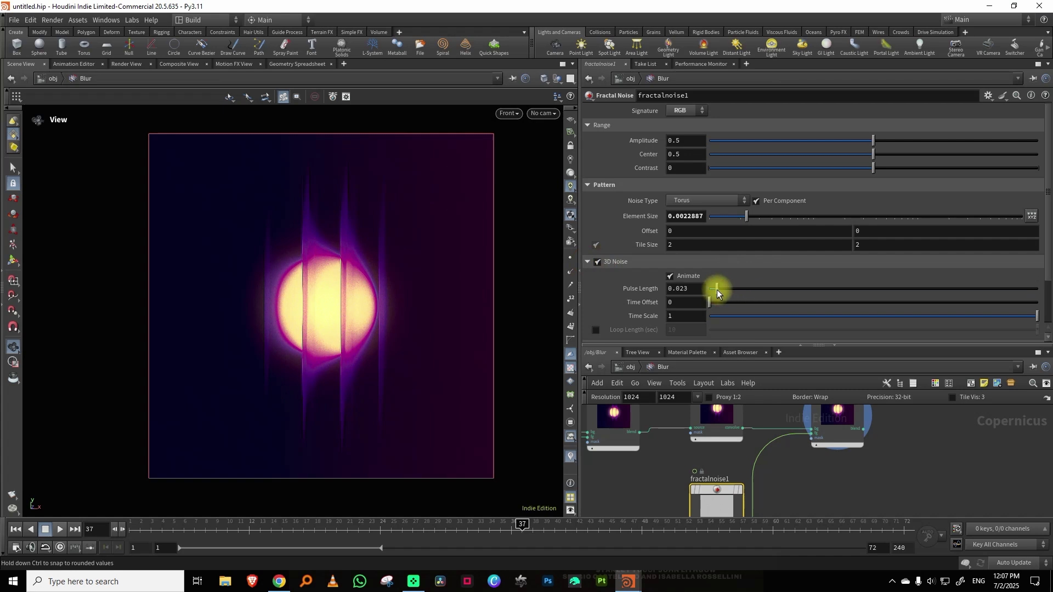
drag(717, 290, 716, 290)
Step: Play the animation with the moving grain and stop it around frame 36
click(135, 530)
click(59, 529)
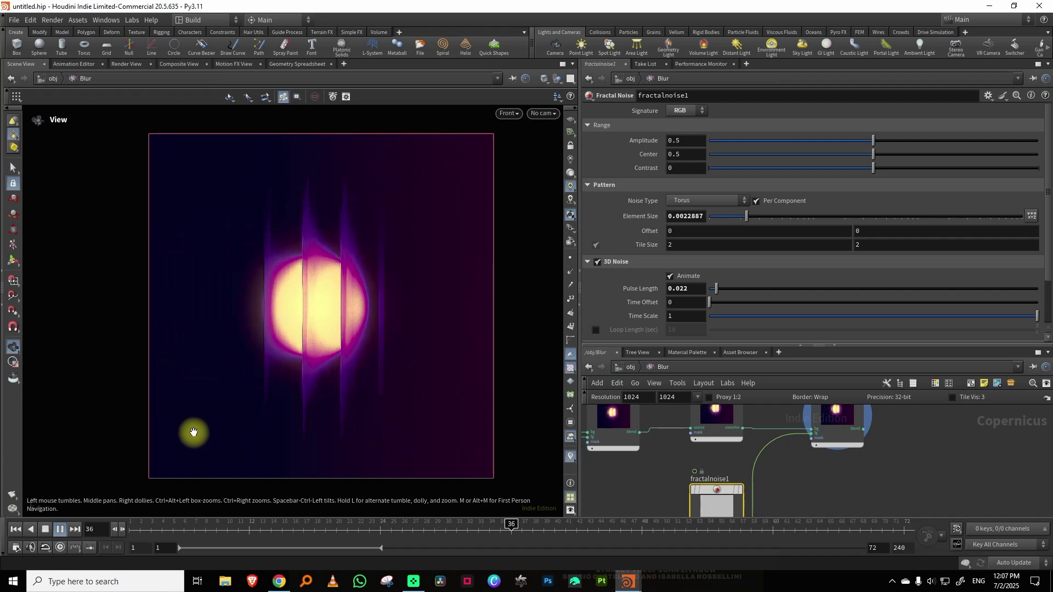
click(513, 528)
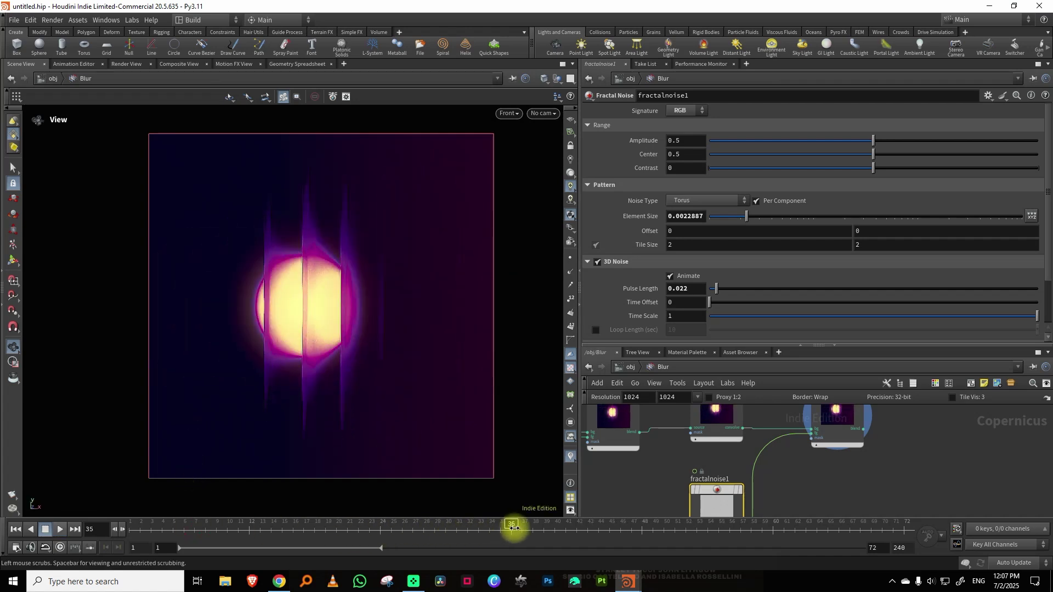
Step: Set the Fractal Noise amplitude to 0.781, center to 0.622 and contrast to 0.435, and preview the stronger grain in playback
drag(875, 141, 964, 141)
drag(874, 168, 913, 153)
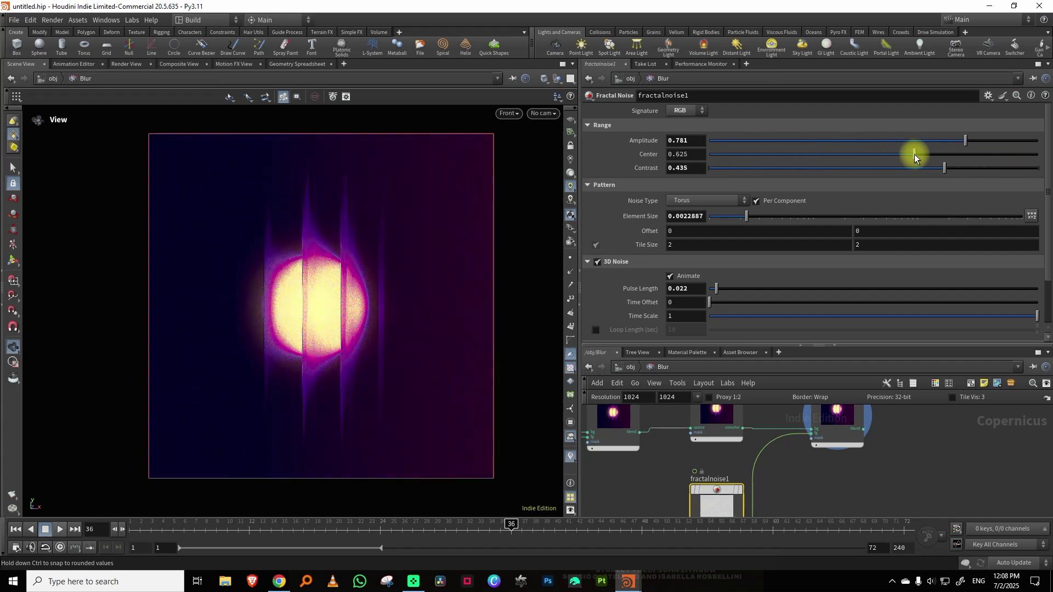
click(132, 527)
click(60, 530)
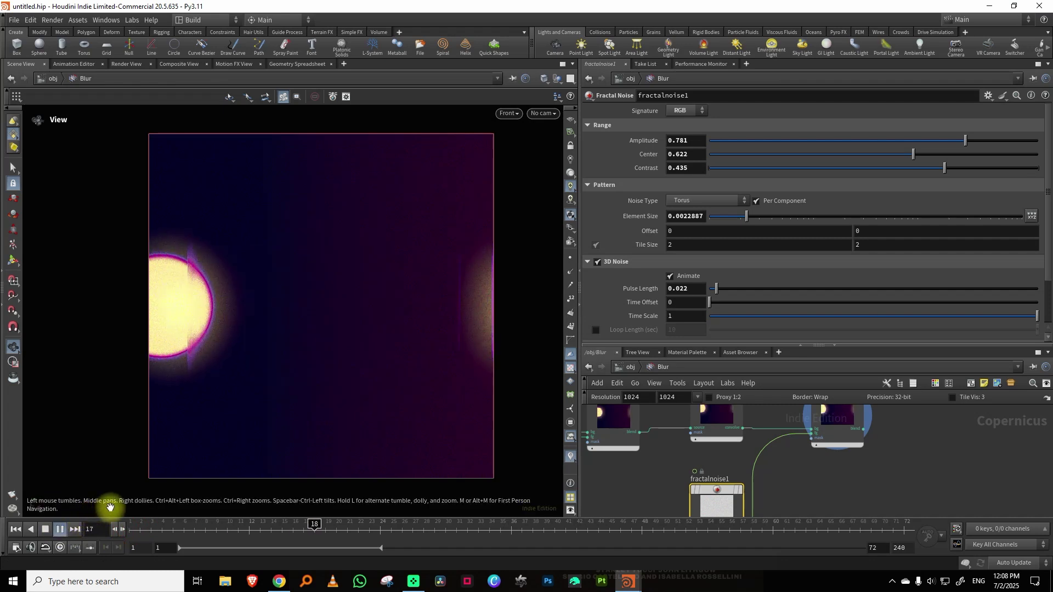
drag(402, 528, 545, 521)
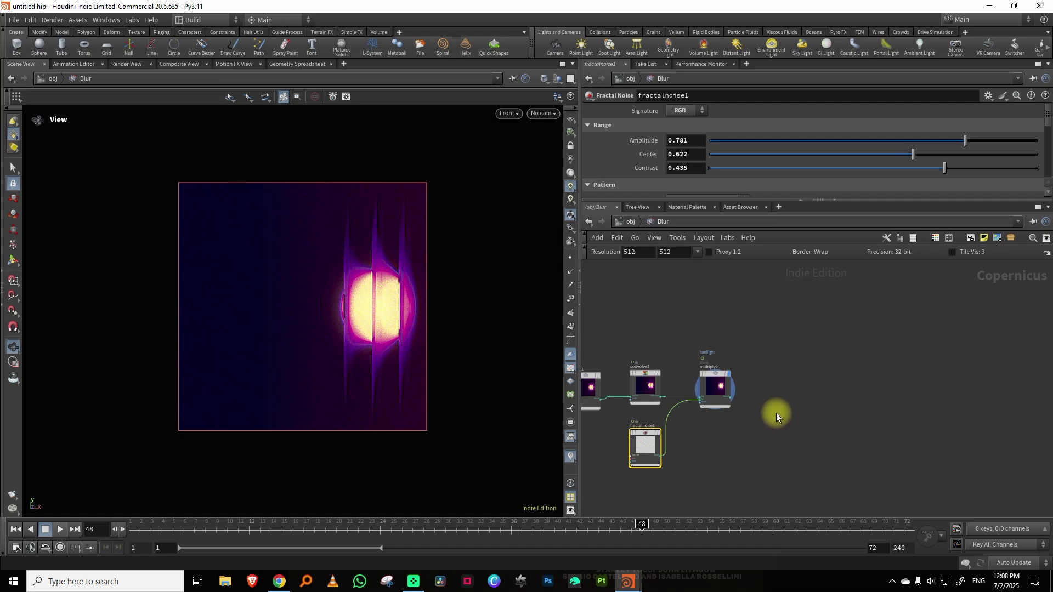
Step: Insert an HSV Adjust node between Mono to RGB and Glow with hue shift 314.2, saturation scale 1.013 and saturation shift 0.11
middle_drag(838, 420, 864, 428)
middle_drag(715, 350, 847, 353)
middle_drag(703, 388, 759, 374)
key(Tab)
text(hsv)
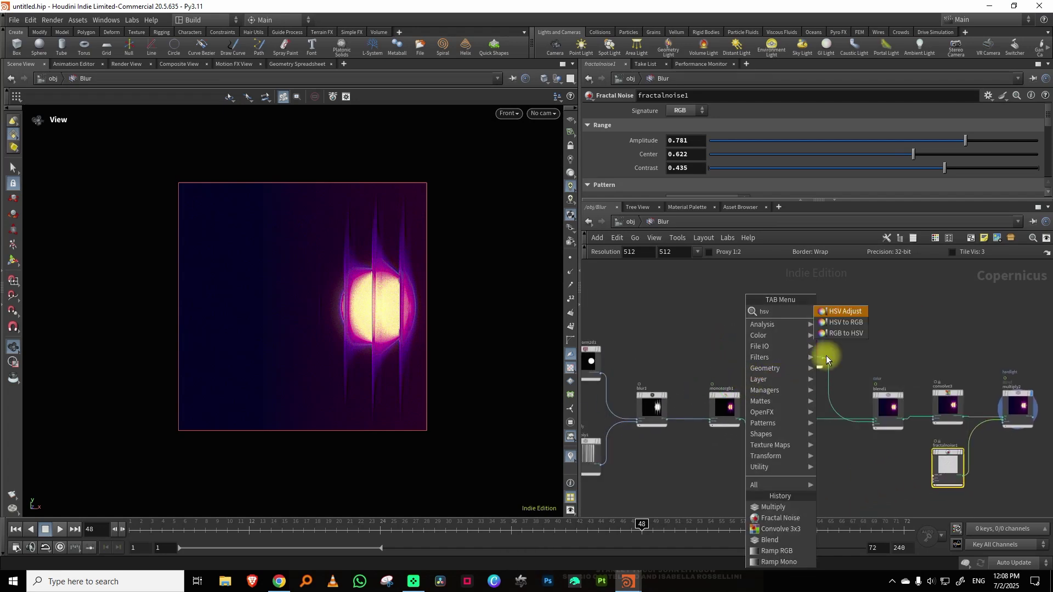
click(840, 311)
click(757, 429)
click(759, 427)
drag(711, 152, 998, 151)
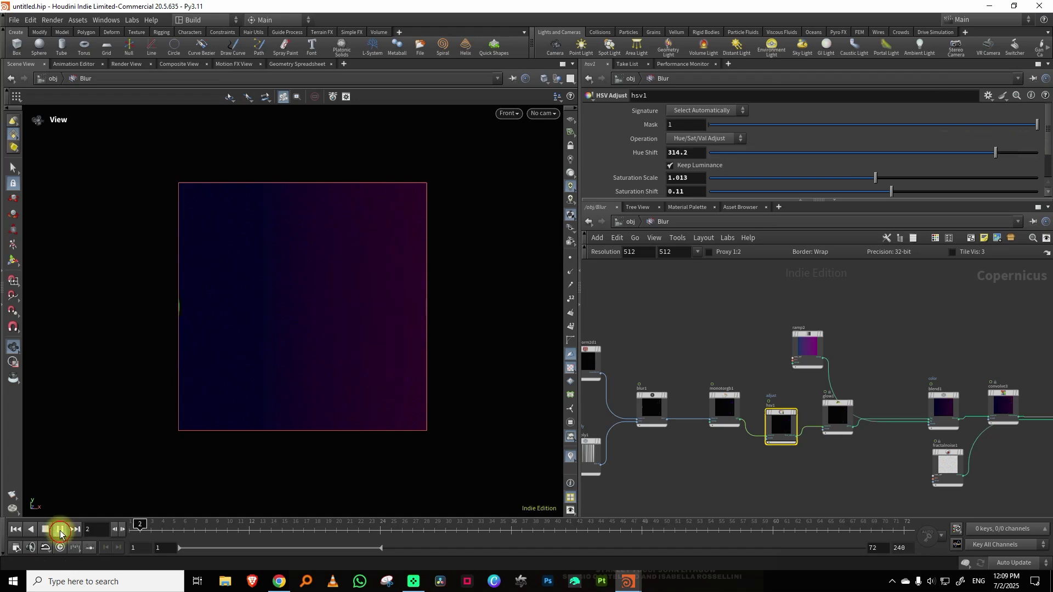
Step: Play the recoloured animation and stop it on frame 43
click(60, 530)
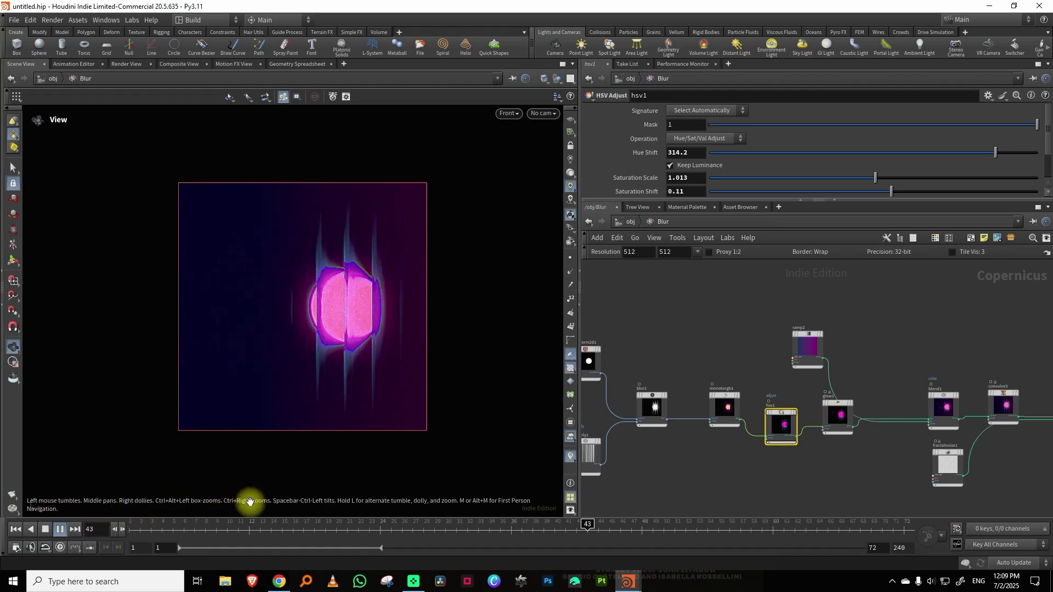
drag(409, 530, 588, 530)
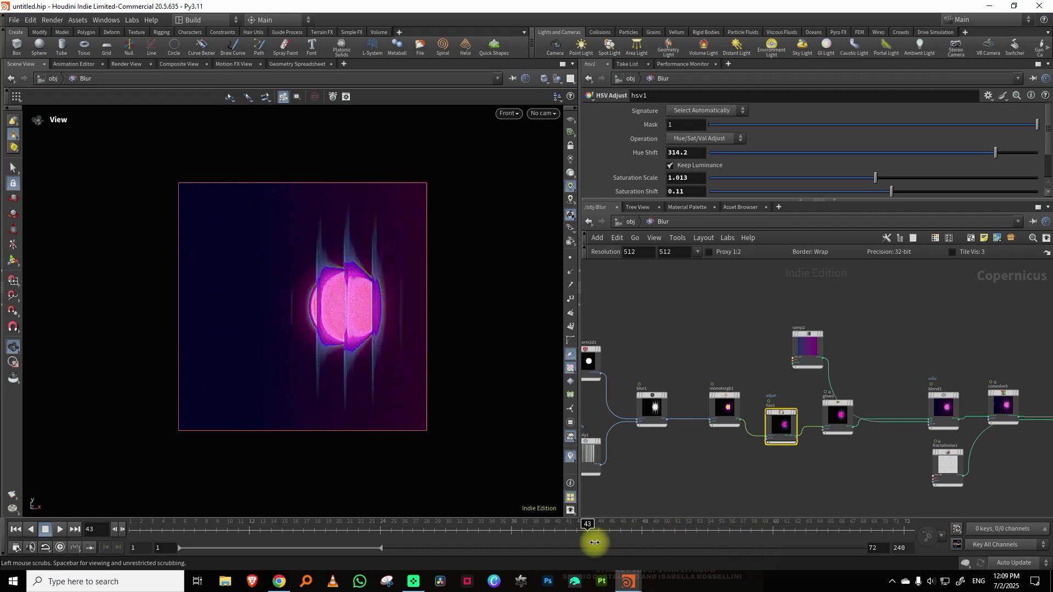
Step: Add a Chromatic Aberration node and insert it between the Convolve 3x3 node and the HardLight blend node
middle_drag(874, 364, 757, 330)
middle_drag(594, 326, 677, 328)
drag(665, 329, 729, 334)
scroll(971, 356, up, 2)
middle_drag(970, 356, 763, 338)
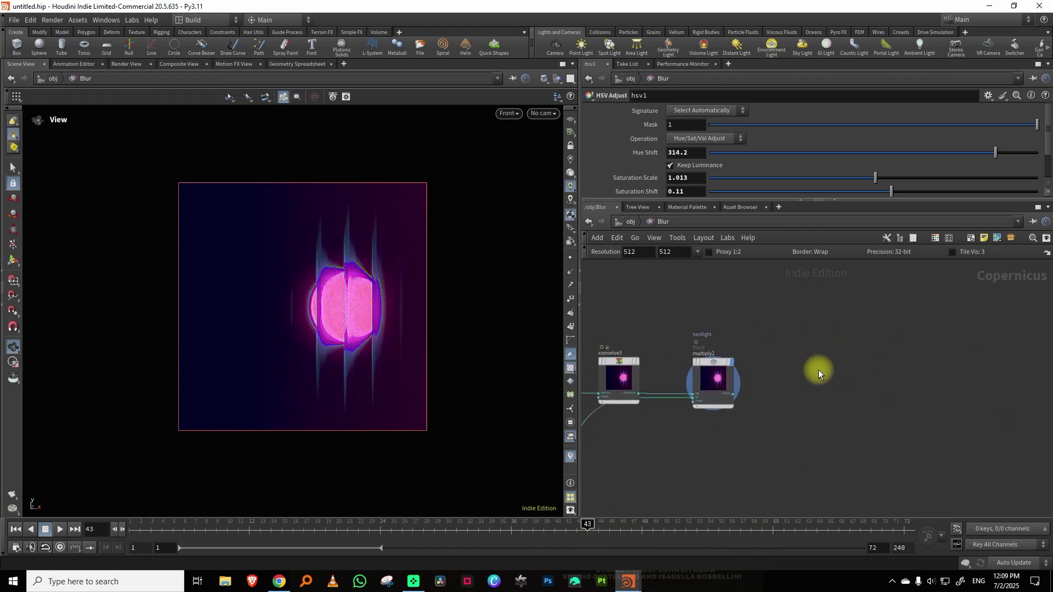
key(Tab)
text(chr)
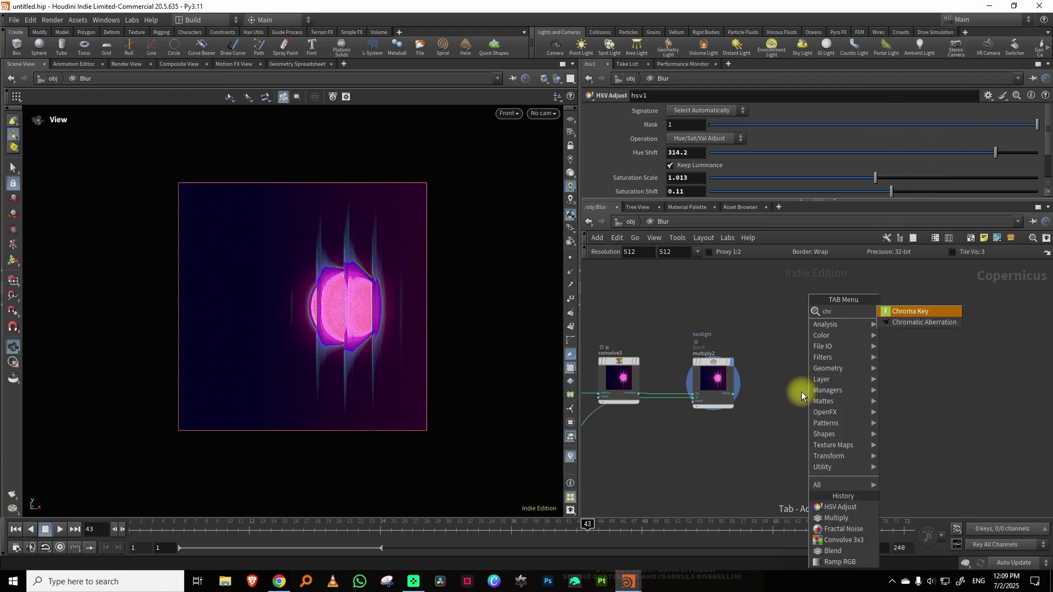
click(922, 323)
click(823, 354)
click(733, 393)
key(Escape)
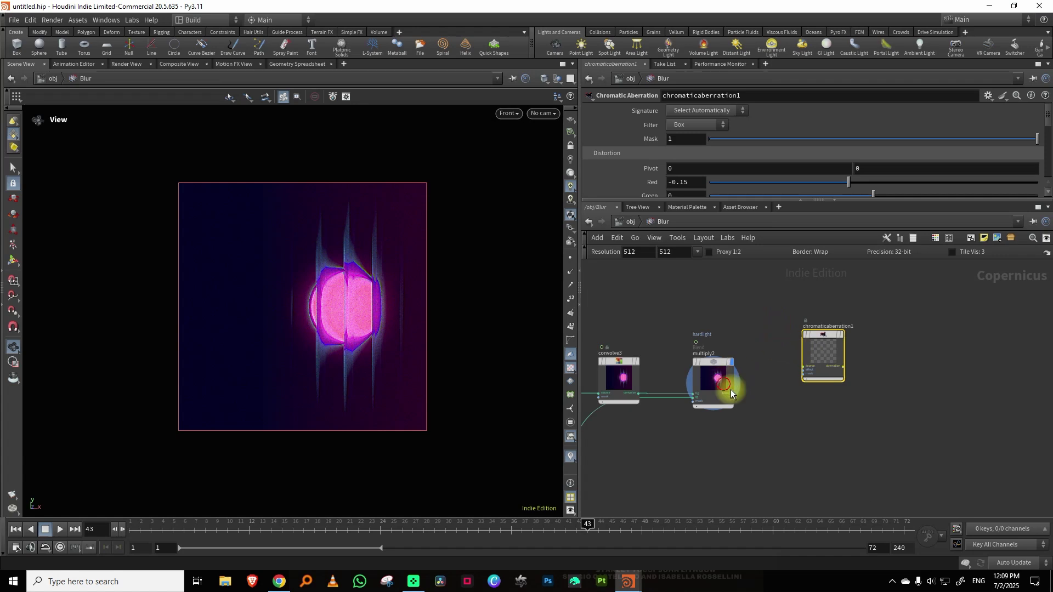
drag(725, 383, 762, 424)
drag(832, 339, 698, 384)
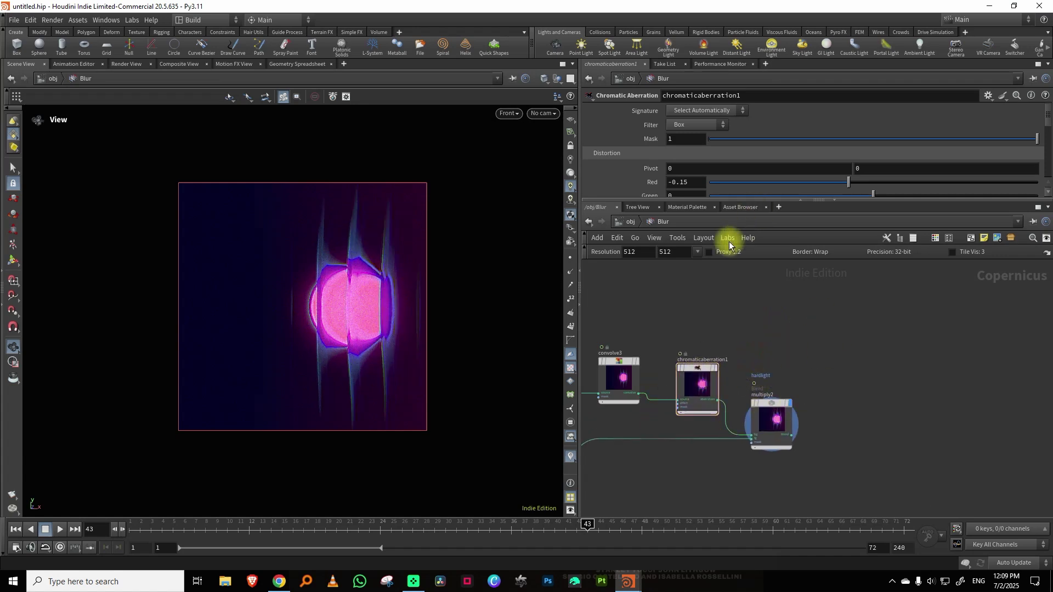
Step: Play the animation with the chromatic aberration and stop it on frame 24
click(60, 529)
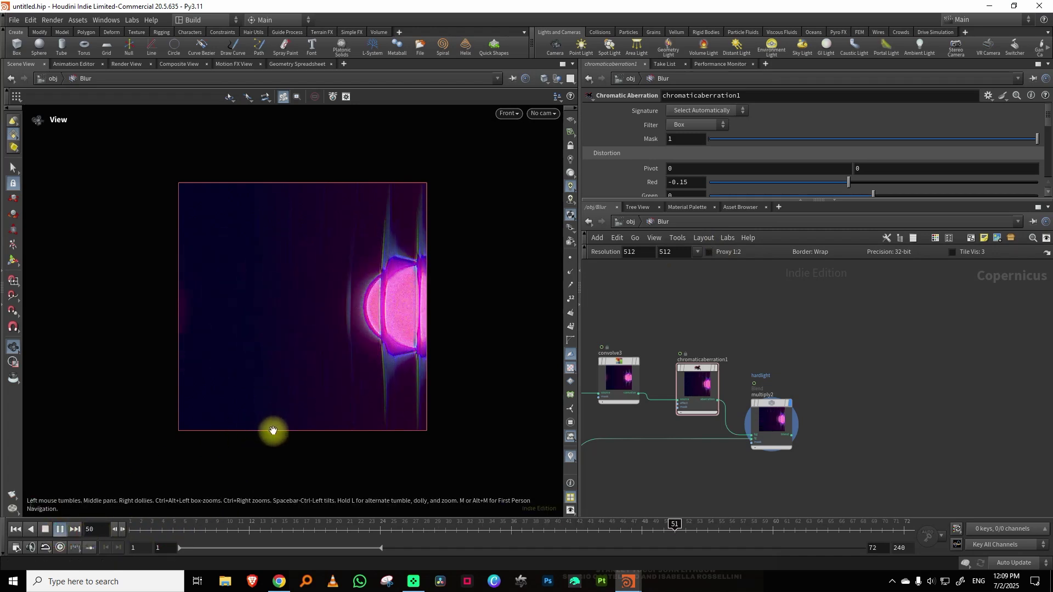
click(380, 529)
Step: Set the chromatic aberration's red distortion to -0.254, its blue distortion to 0.144 and its pivot X to 10
drag(744, 202, 742, 317)
mouse_move(626, 267)
mouse_down()
mouse_move(618, 252)
mouse_move(618, 281)
mouse_up()
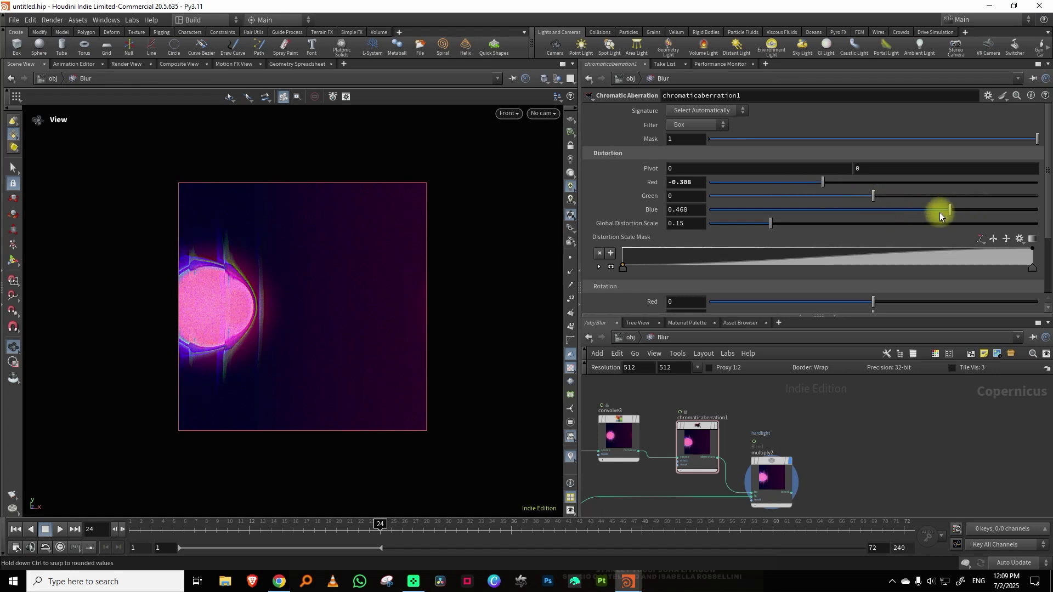
drag(900, 213, 897, 213)
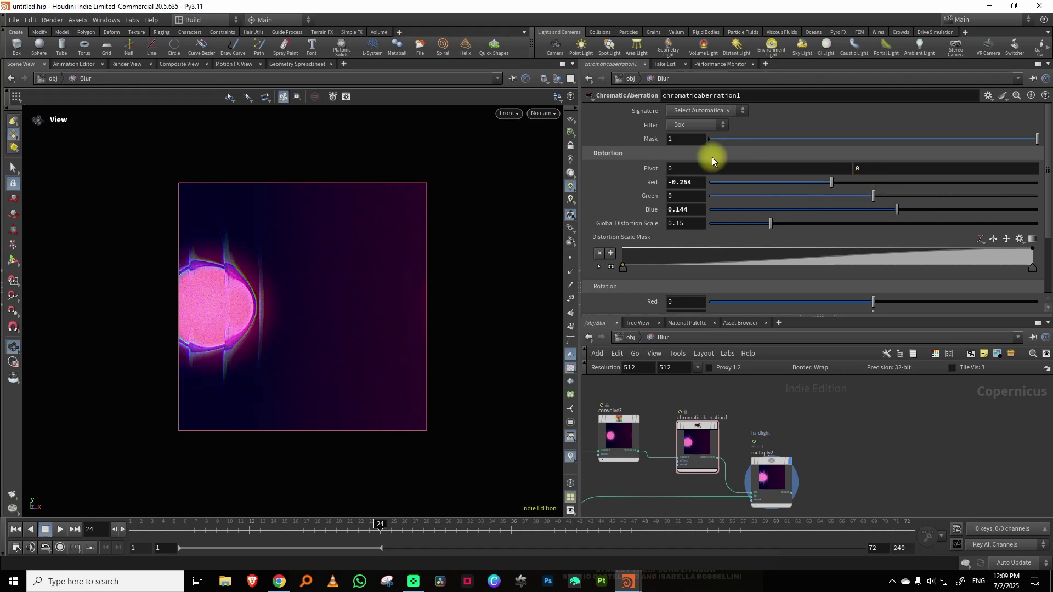
middle_drag(682, 166, 738, 149)
Step: Preview the shifted pivot by playing the animation from frame 1 and scrubbing through to frame 18
drag(103, 530, 102, 525)
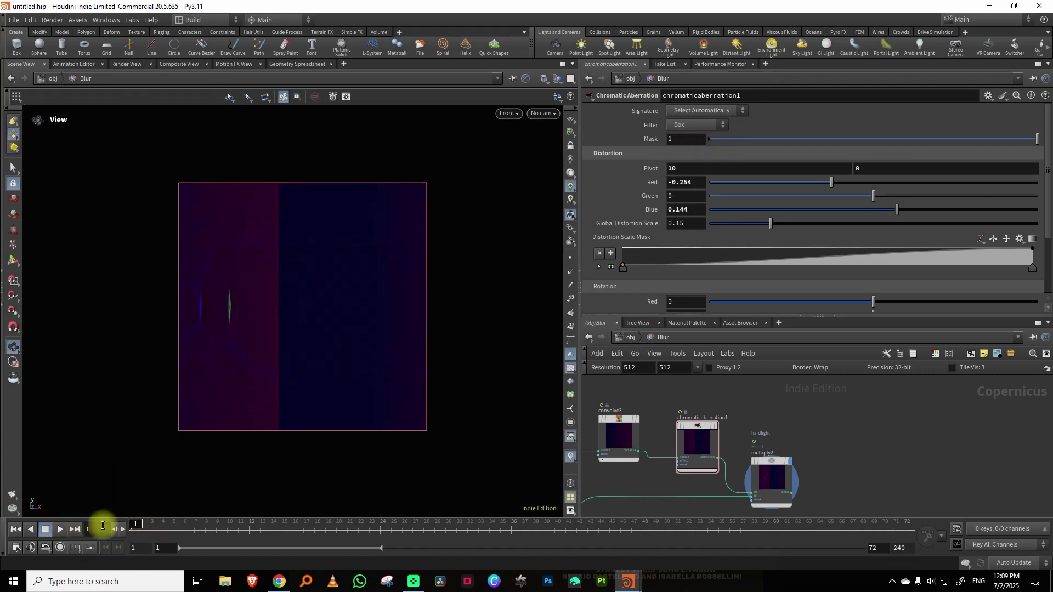
click(61, 528)
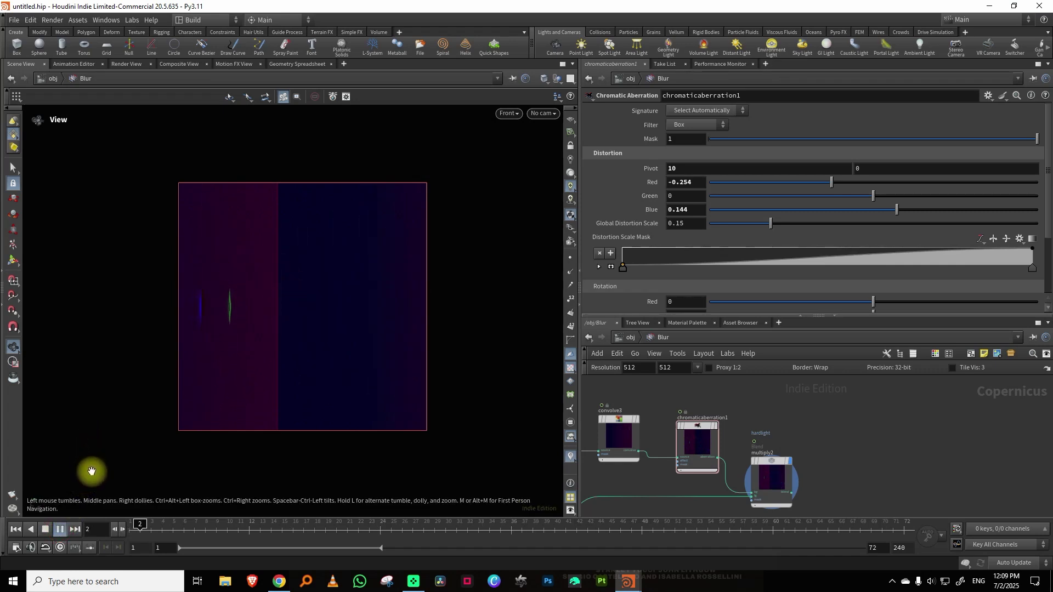
click(134, 528)
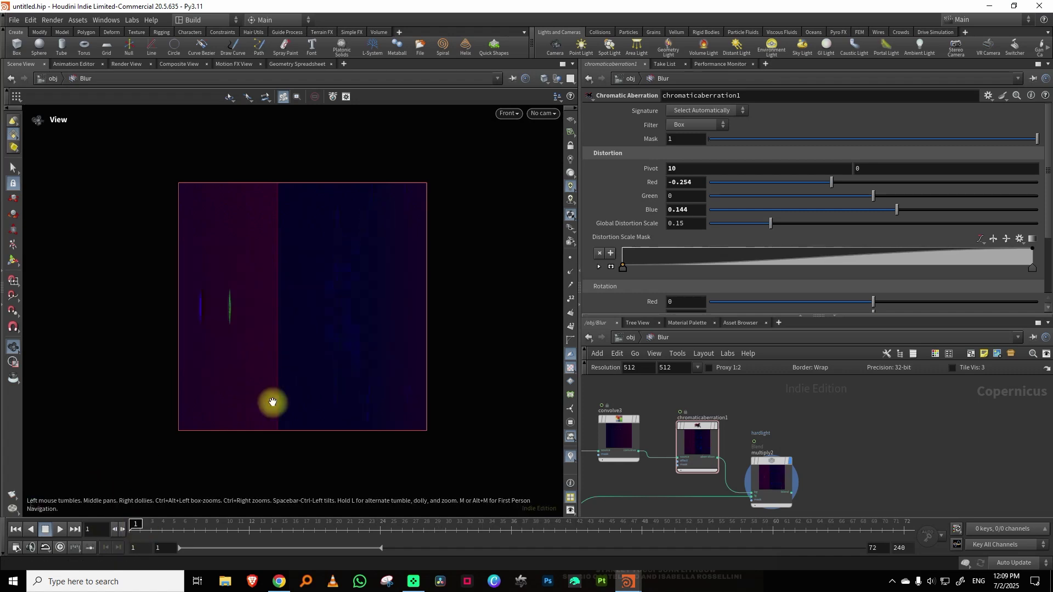
drag(184, 521, 314, 523)
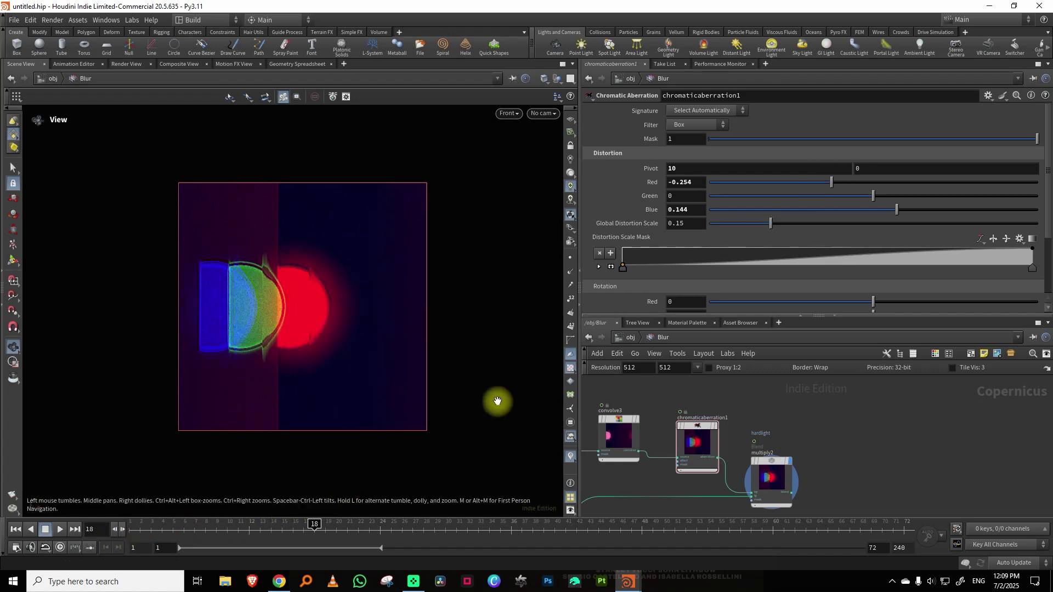
Step: Set the aberration's pivot to 0, 27, red to -0.094, green to -0.03, blue to 0.017 and global distortion scale to 0.07, stopping playback on frame 31
middle_drag(863, 181, 1001, 133)
drag(141, 529, 89, 534)
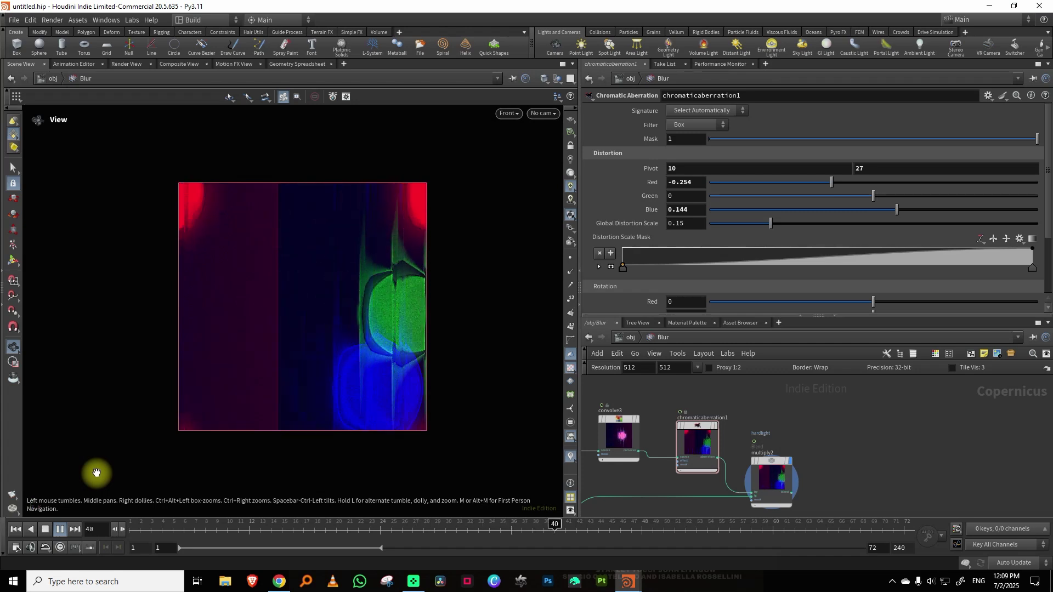
drag(832, 182, 866, 198)
drag(883, 207, 875, 207)
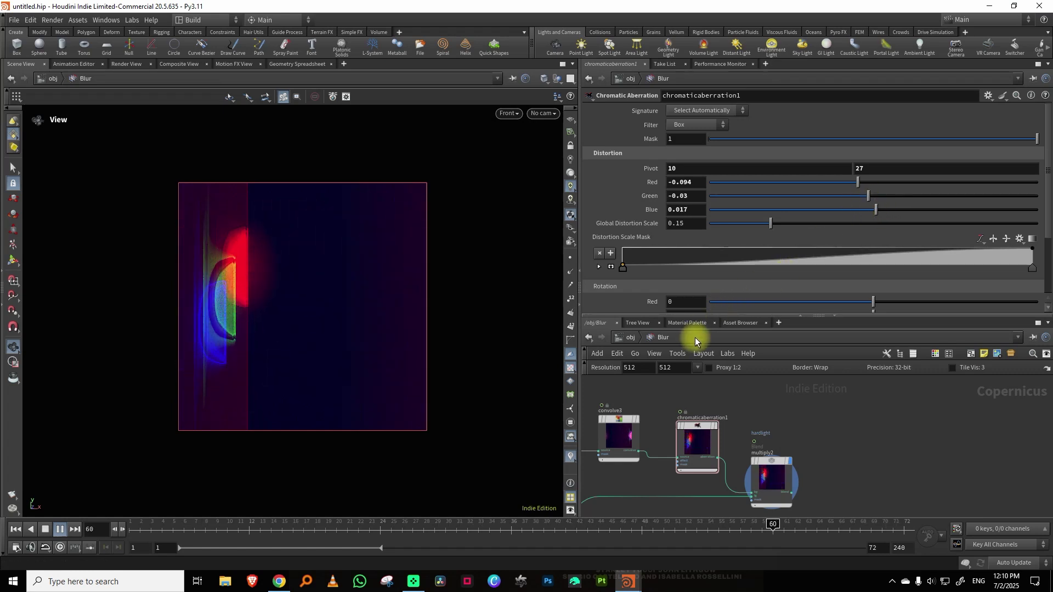
drag(771, 222, 738, 225)
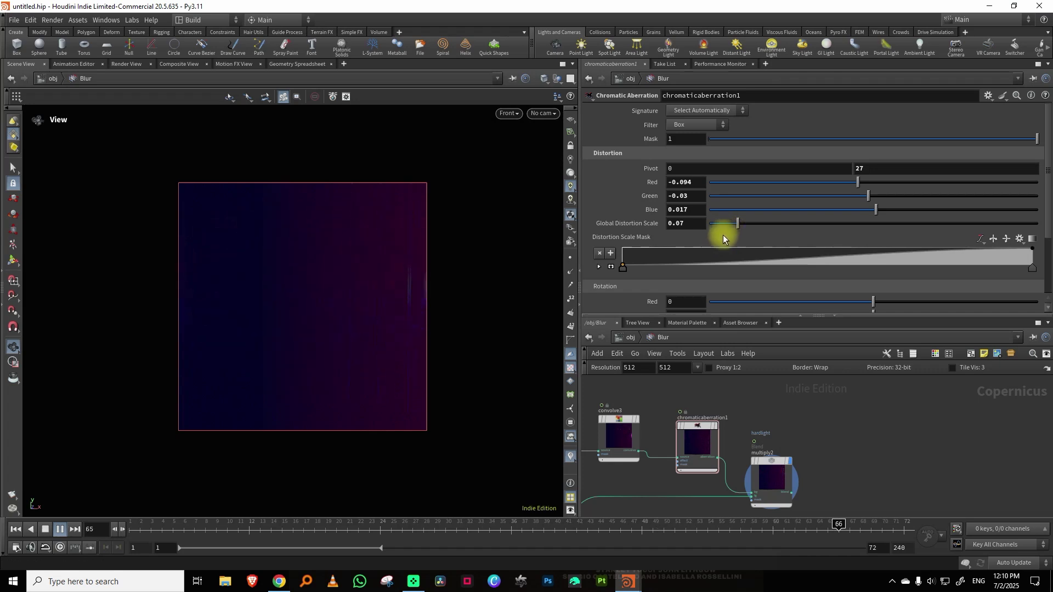
click(45, 529)
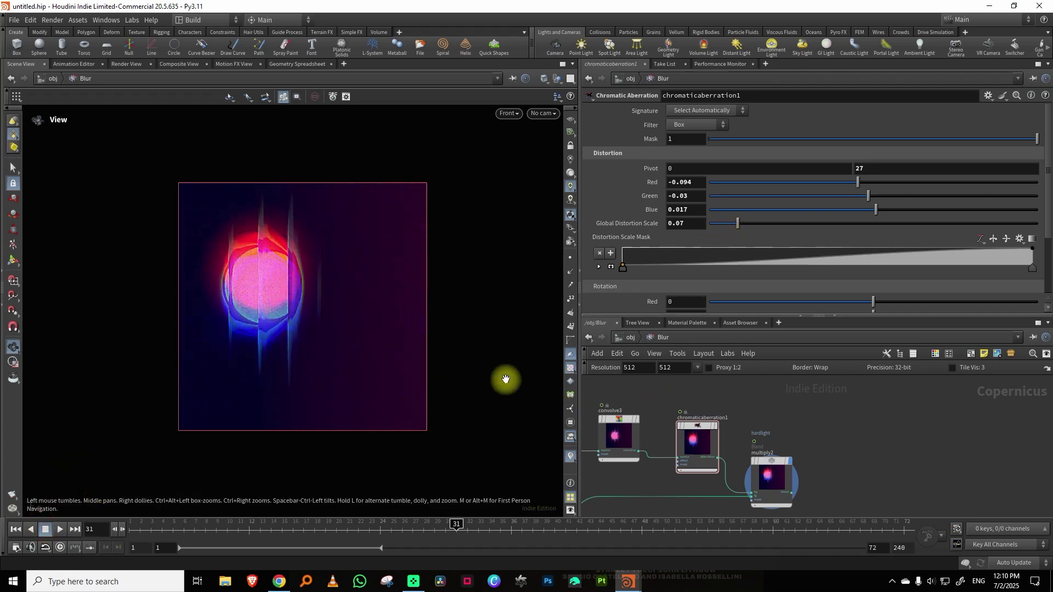
Step: Raise the network resolution to 1024 x 1024 and on to 2048 x 2048 to compare the image
drag(732, 316, 719, 208)
click(698, 258)
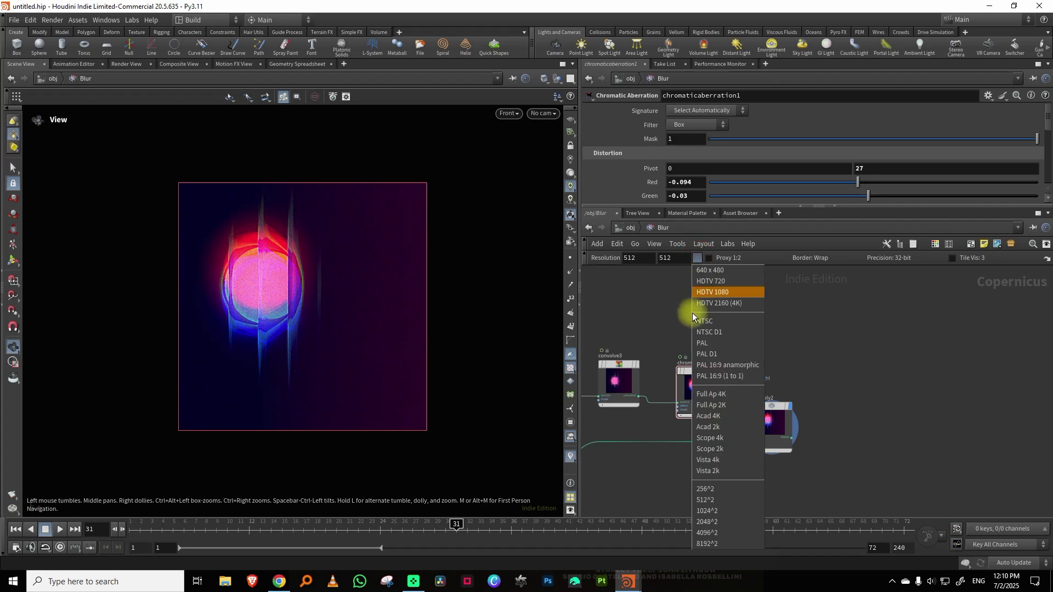
click(719, 512)
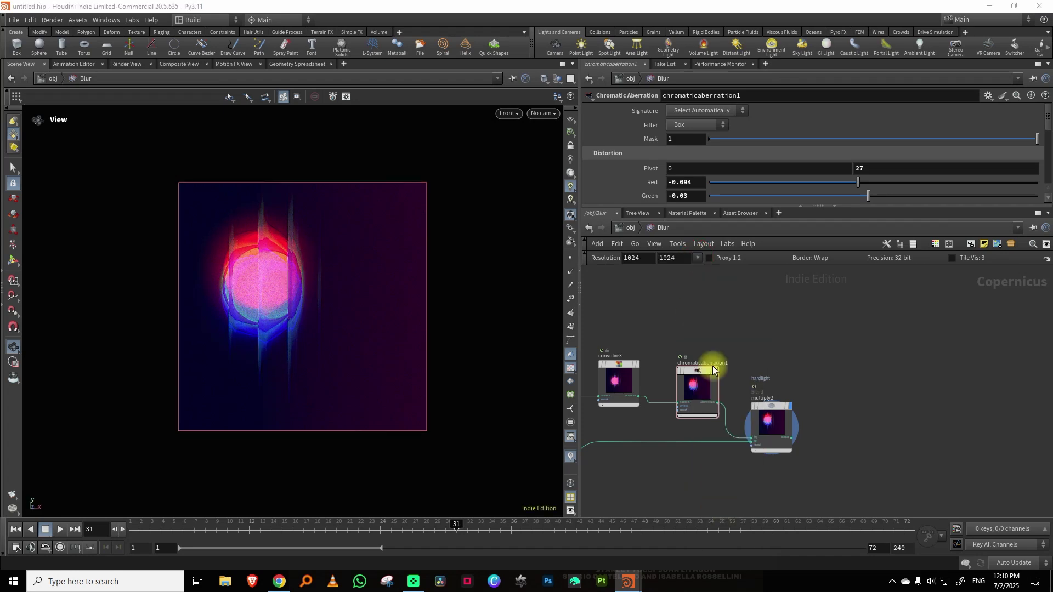
click(697, 259)
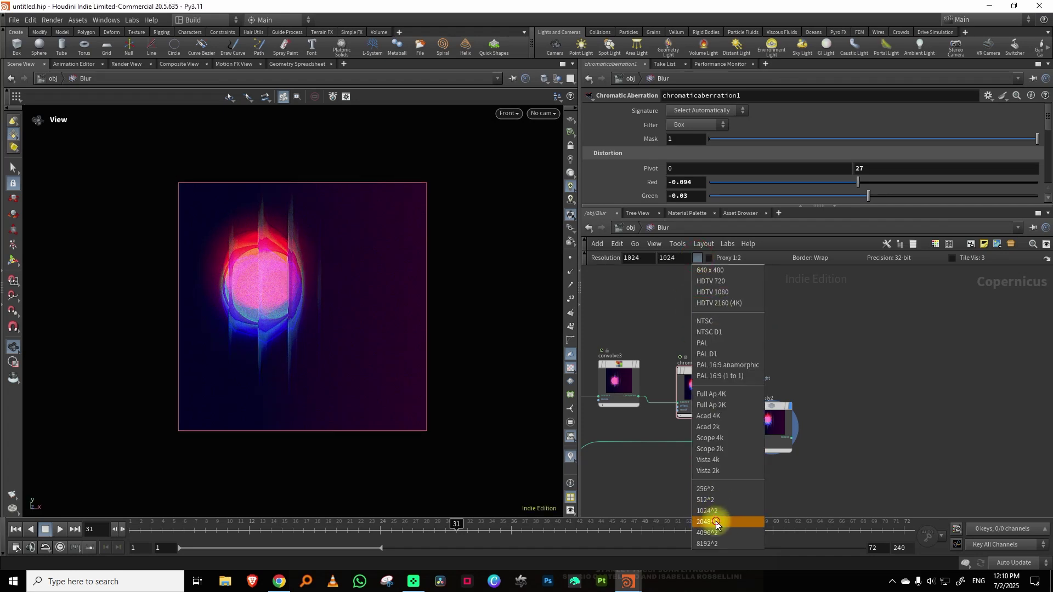
click(716, 521)
Step: Set the first multiplicative value in the bottom row of the Convolve 3x3 kernel to -0.86
middle_drag(666, 318, 794, 306)
middle_drag(723, 317, 738, 321)
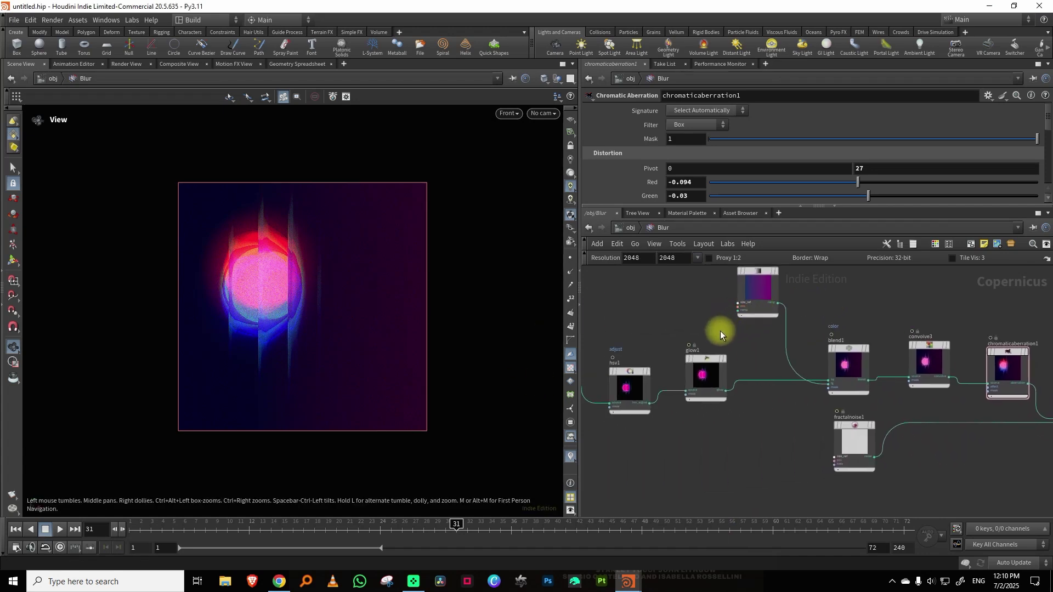
drag(658, 339, 636, 374)
middle_drag(689, 320, 659, 359)
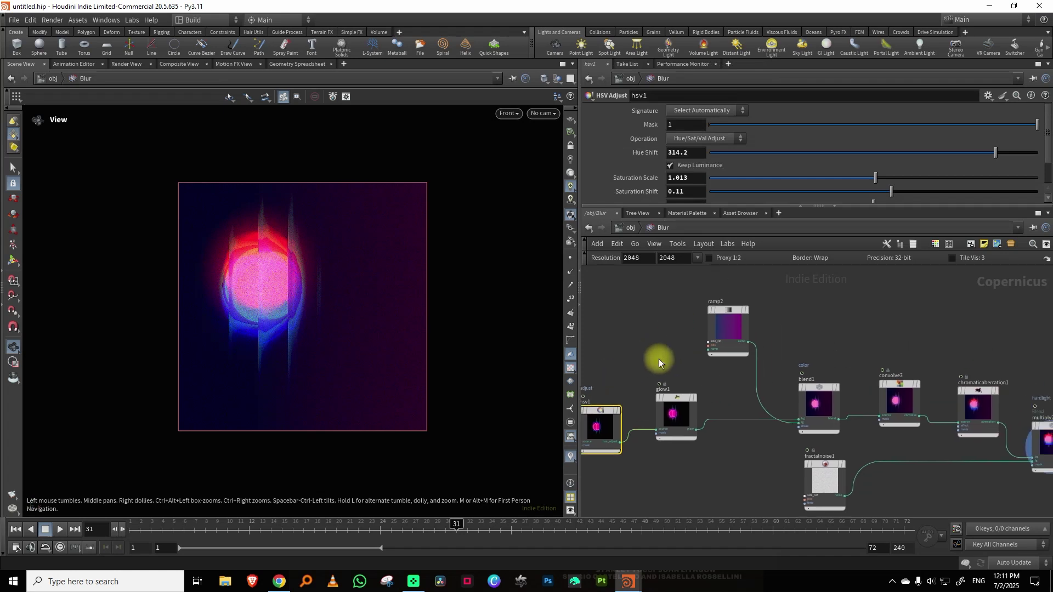
click(895, 390)
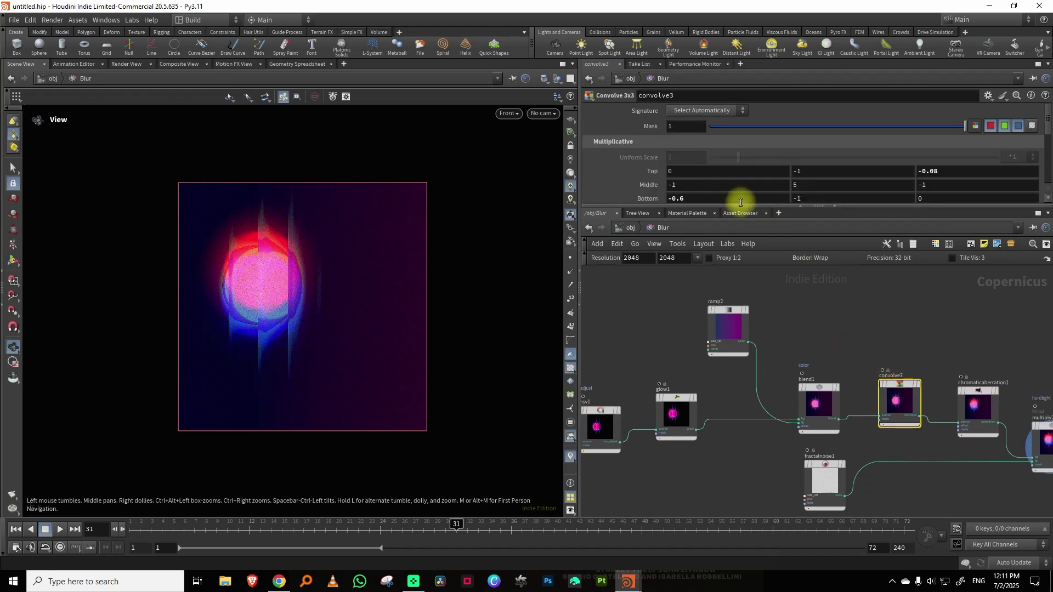
drag(737, 208, 730, 277)
scroll(237, 288, up, 2)
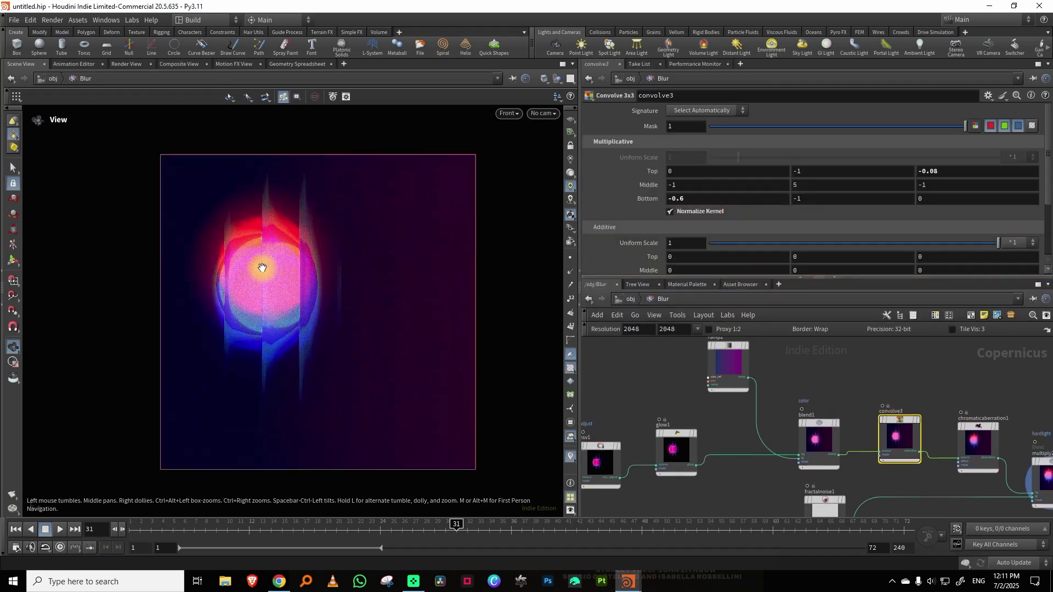
mouse_move(694, 197)
middle_down()
mouse_move(724, 202)
mouse_move(653, 196)
mouse_move(679, 196)
mouse_move(683, 211)
middle_up()
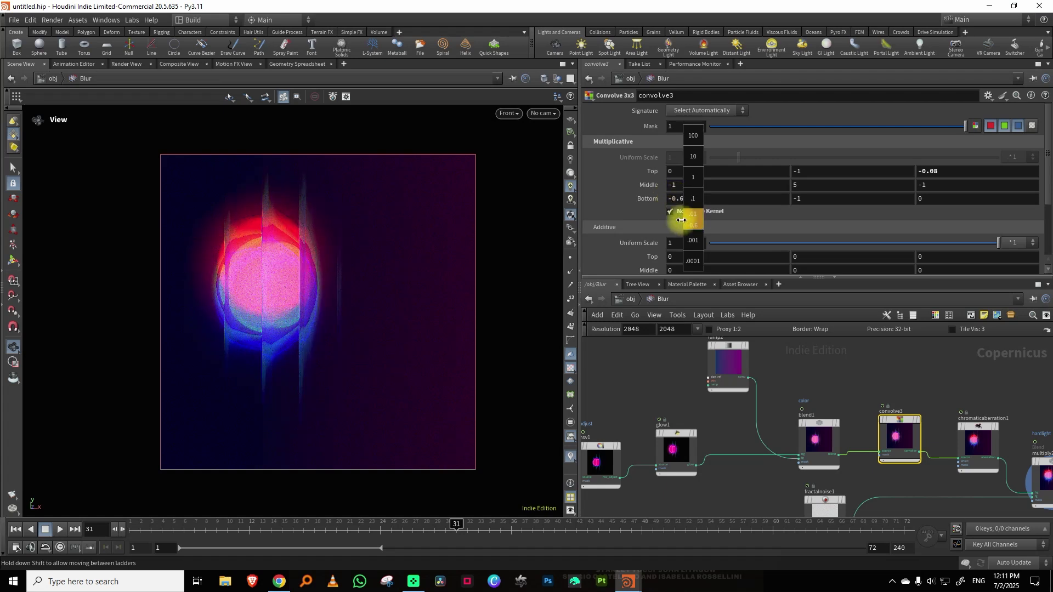
middle_drag(593, 221, 569, 218)
middle_drag(955, 190, 895, 200)
Step: Try the network at 512 x 512 and settle on a resolution of 1024 x 1024
middle_drag(801, 391, 723, 407)
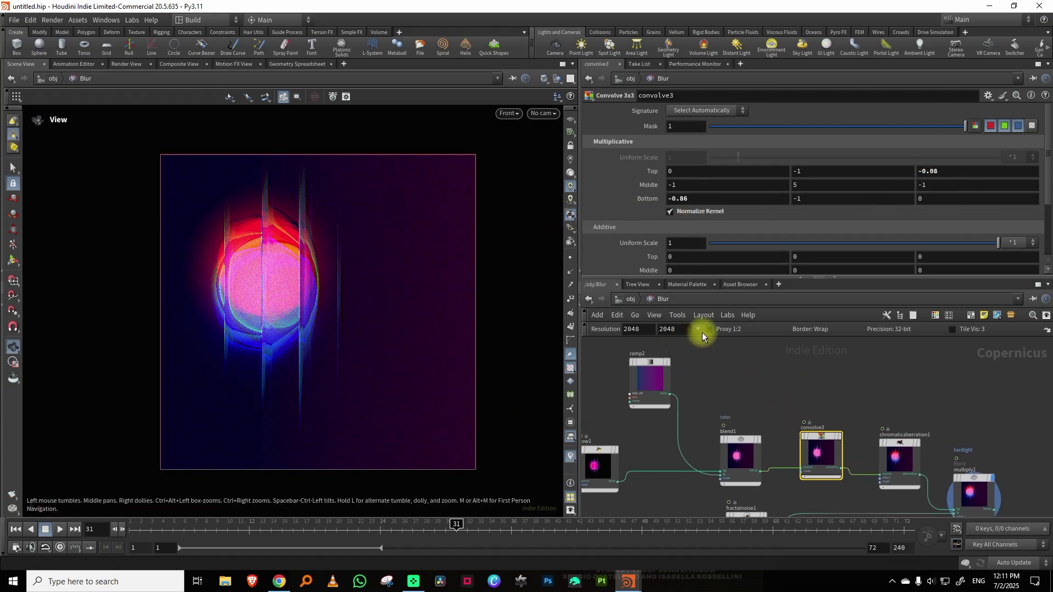
click(697, 329)
click(733, 273)
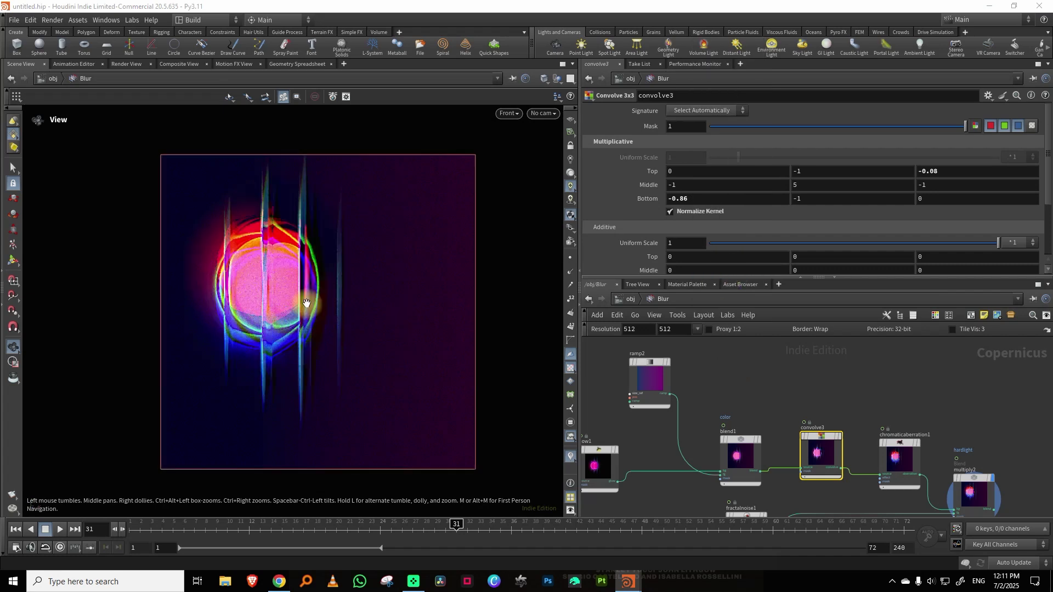
click(699, 329)
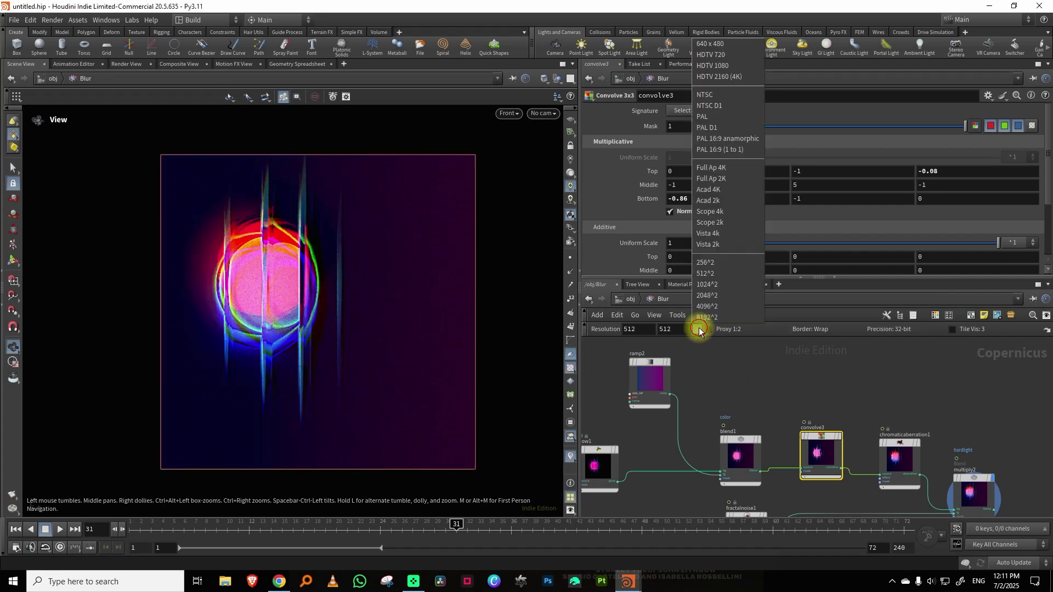
click(714, 284)
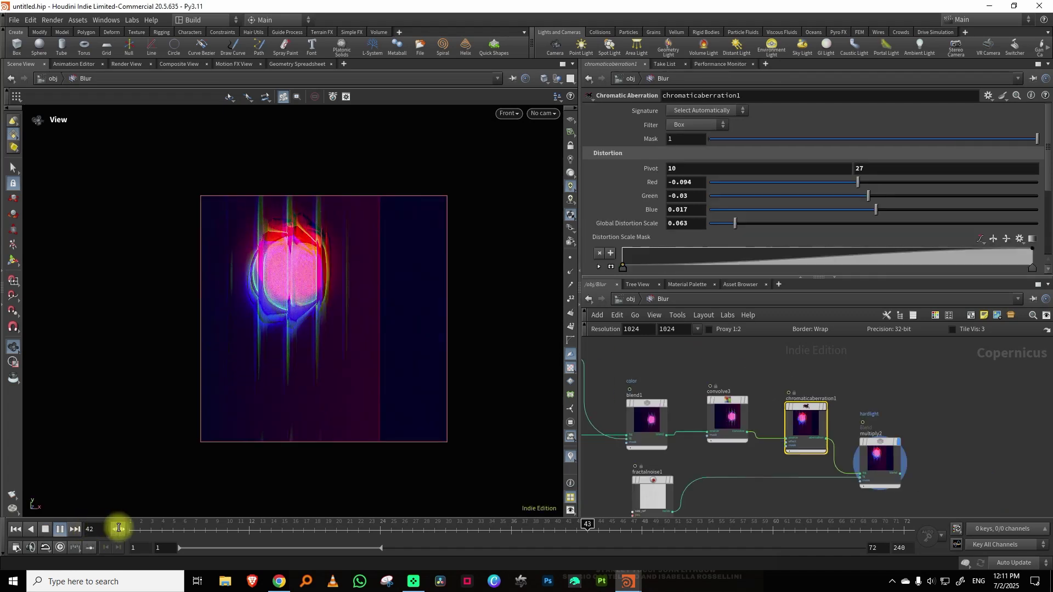
Step: Scrub the animation to frame 20 and review the image together with the upstream nodes
drag(118, 527, 342, 528)
middle_drag(660, 349, 781, 396)
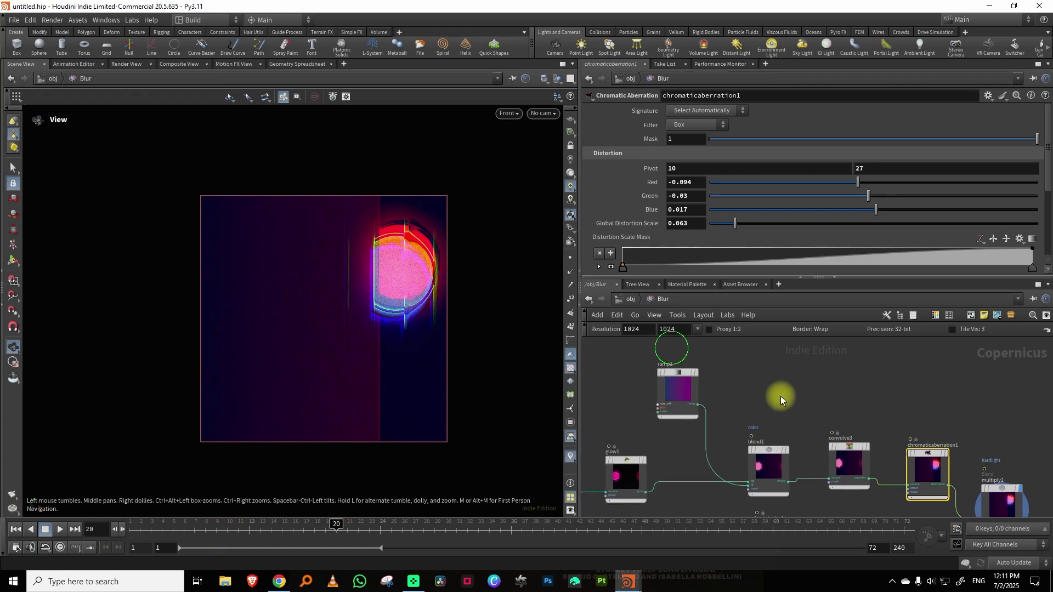